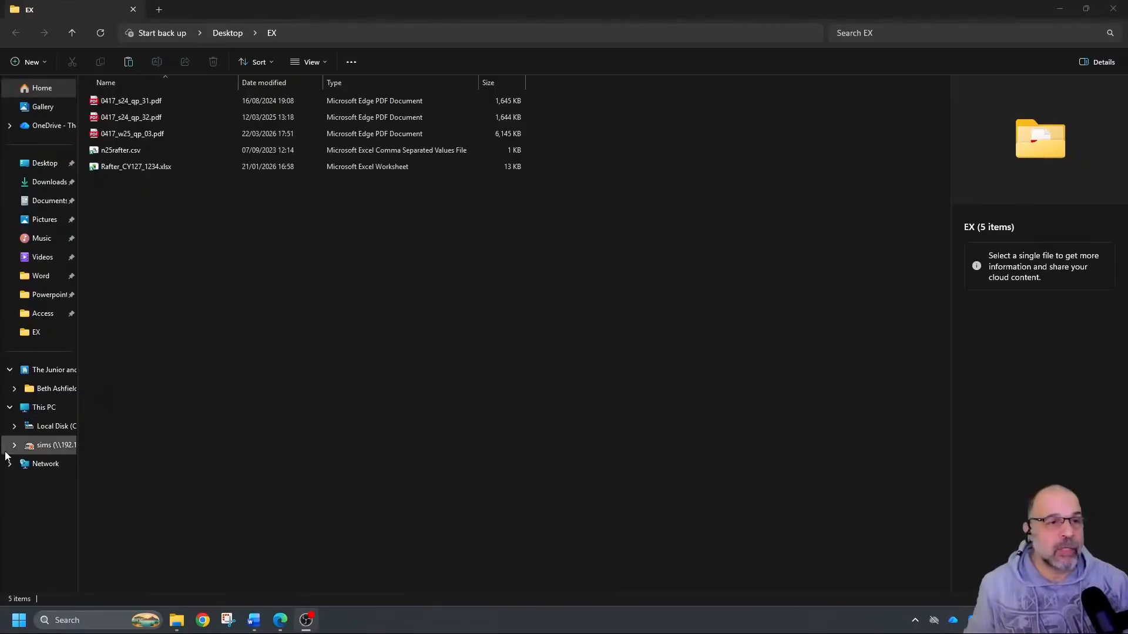
# Step: Open n25rafter.csv from the EX folder and widen all columns so the row labels are fully readable
pyautogui.doubleClick(129, 152)
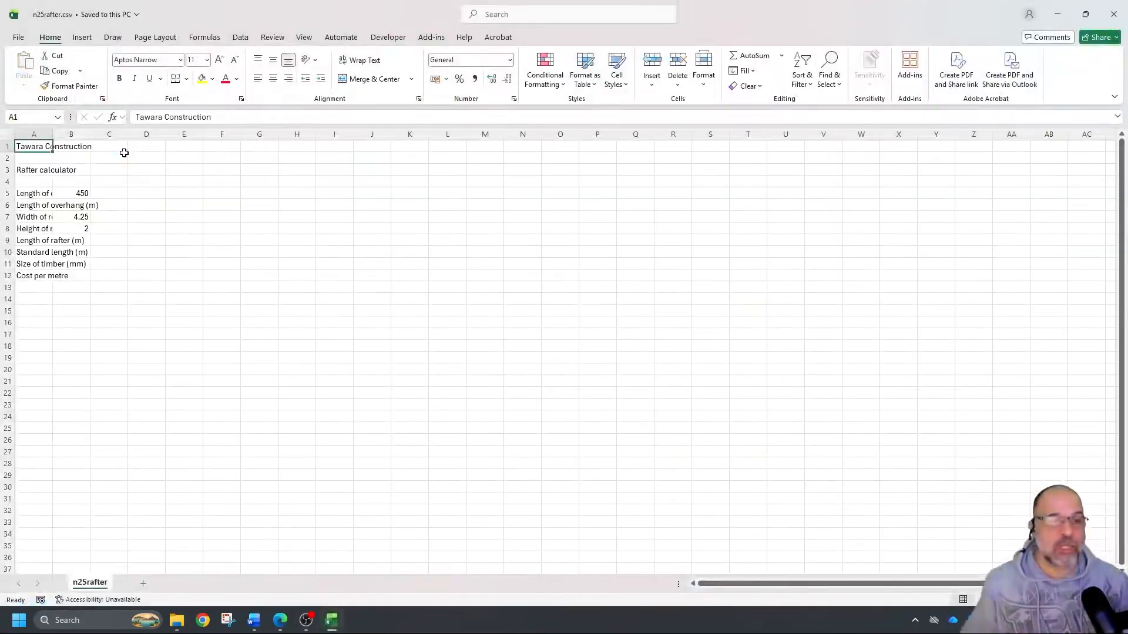
pyautogui.click(6, 136)
pyautogui.moveTo(53, 134); pyautogui.dragTo(117, 135)
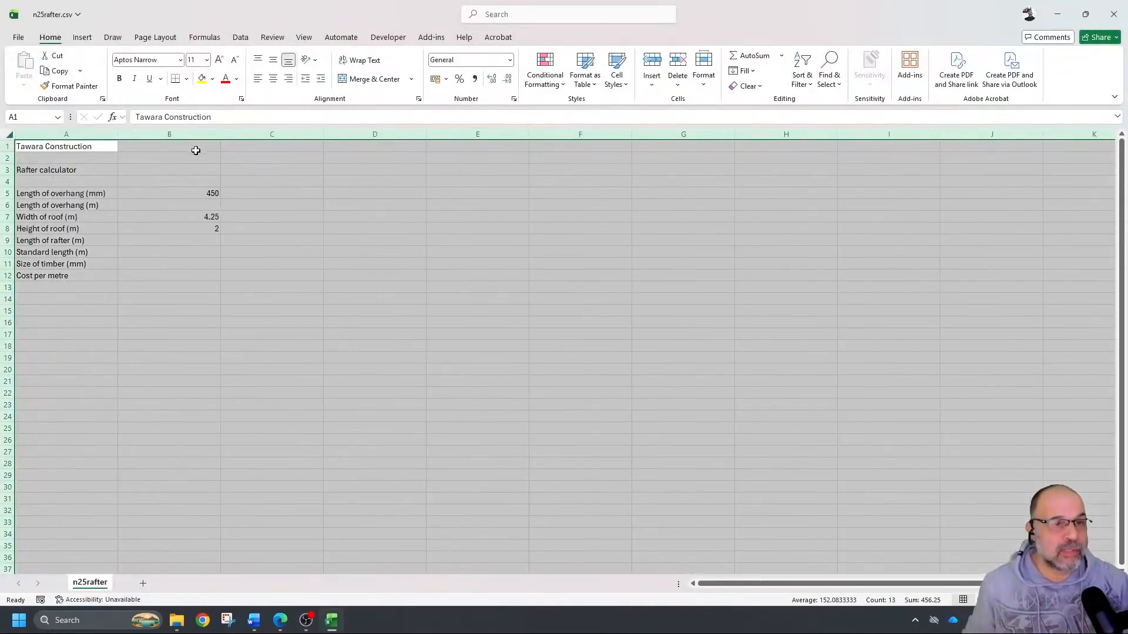
pyautogui.click(272, 310)
pyautogui.scroll(5, 305, 351)
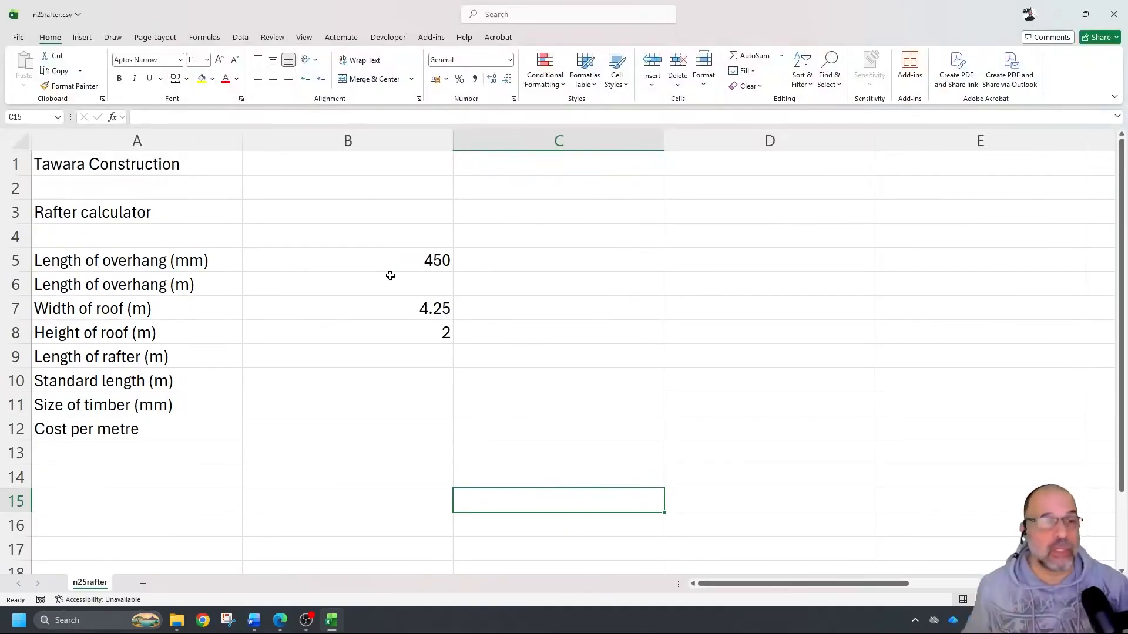
# Step: Save a copy of the file in the EX folder as NP_CY127_1234, keeping the CSV (Comma delimited) format
pyautogui.click(19, 39)
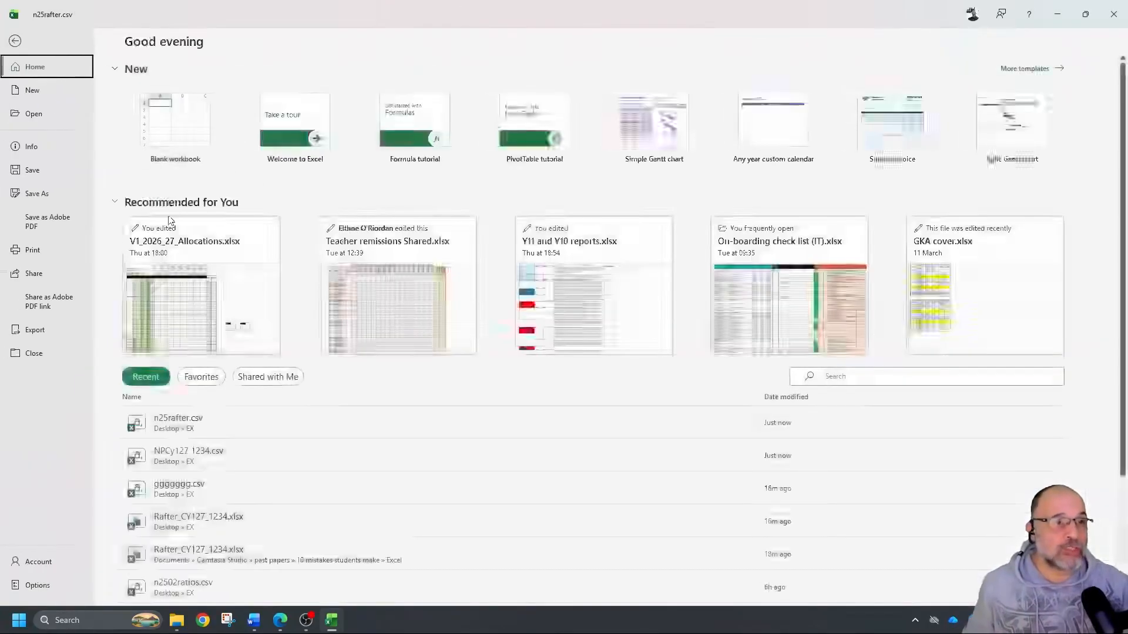
pyautogui.click(37, 193)
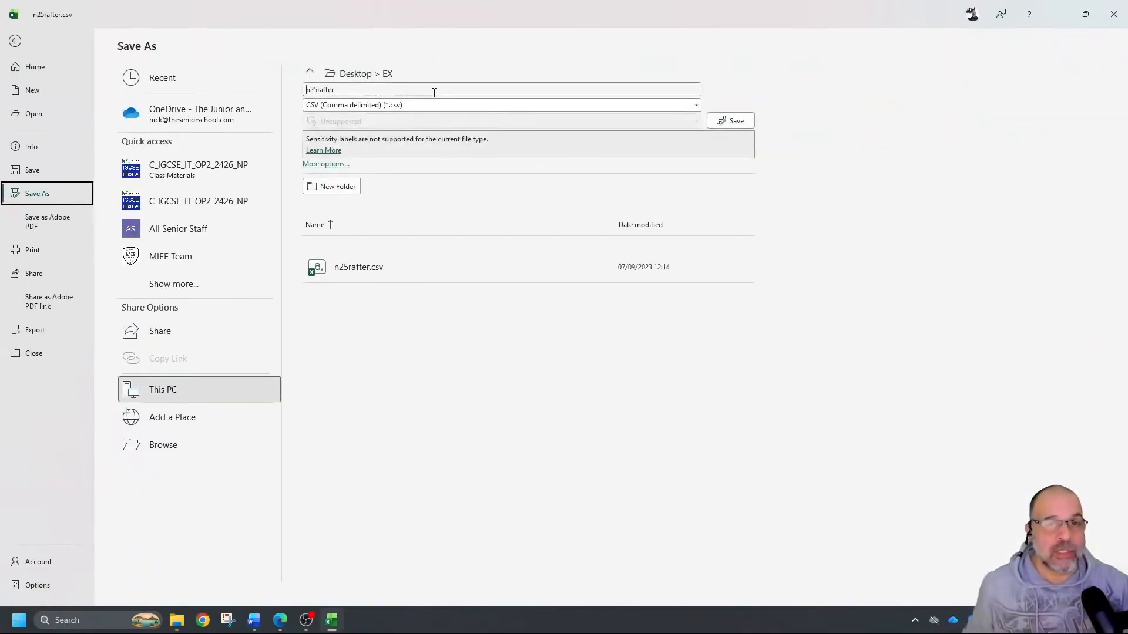
pyautogui.click(433, 90)
pyautogui.write('NP_C')
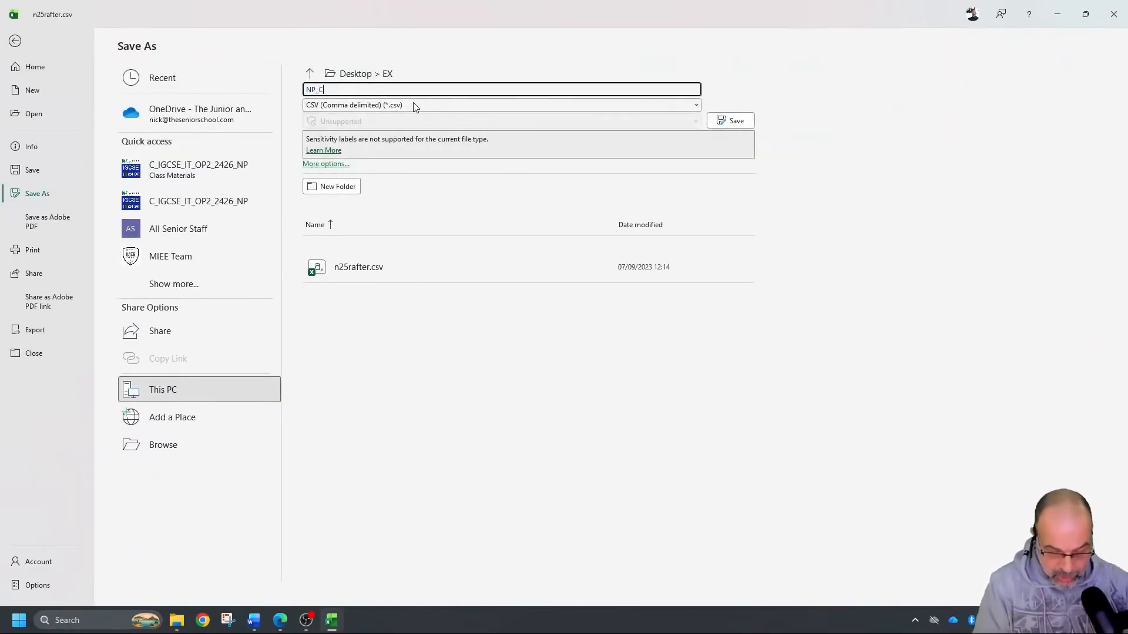
pyautogui.write('Y127_1234')
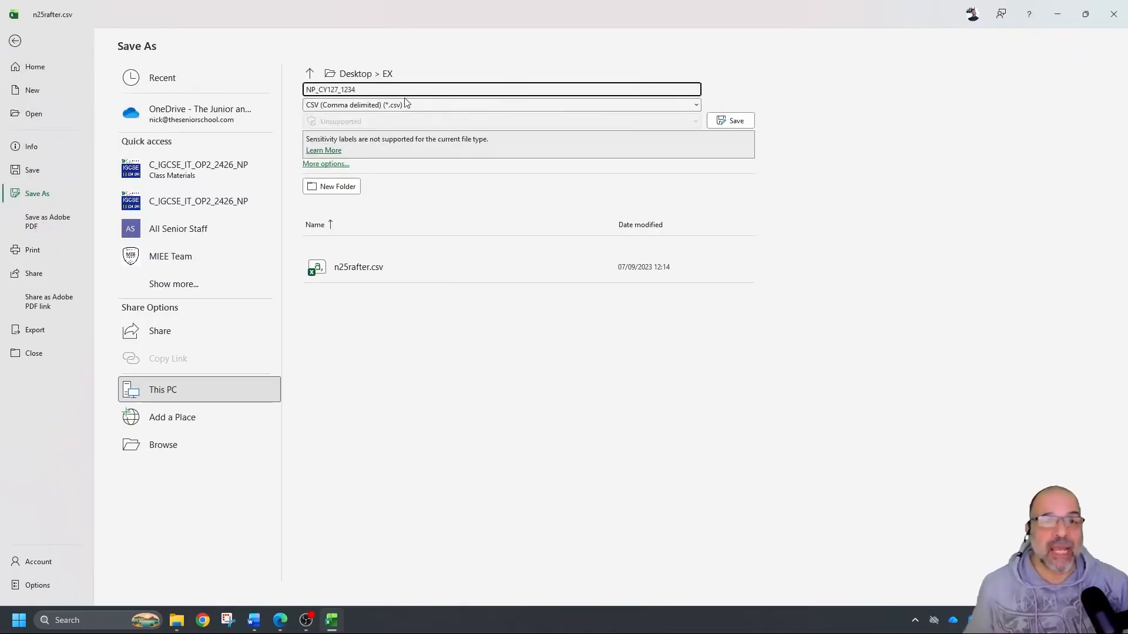
pyautogui.click(412, 109)
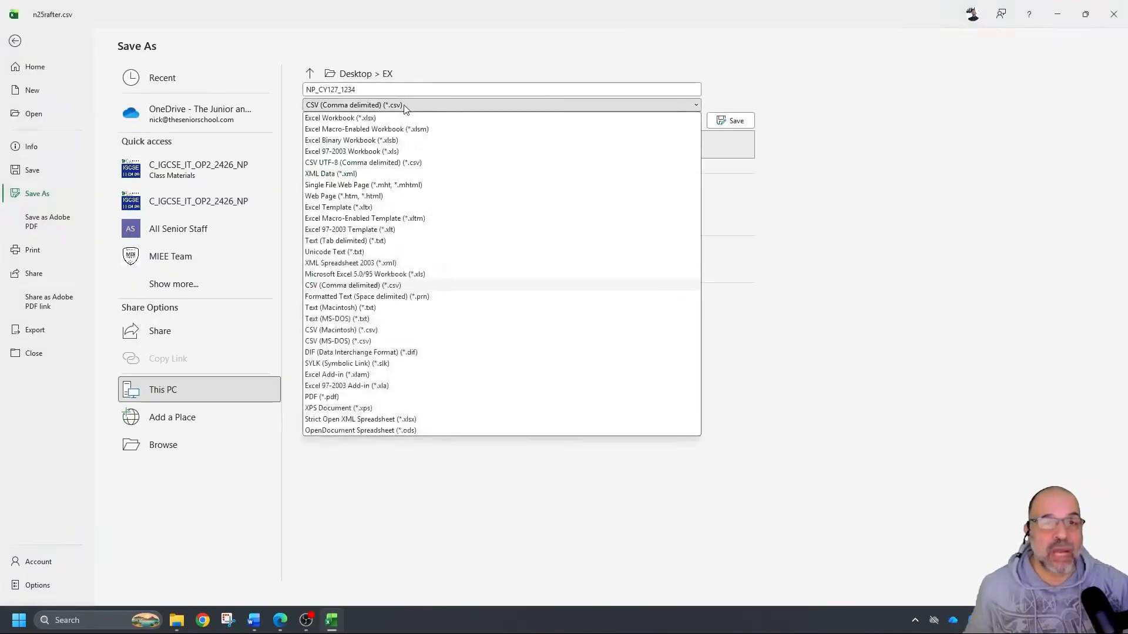
pyautogui.click(933, 148)
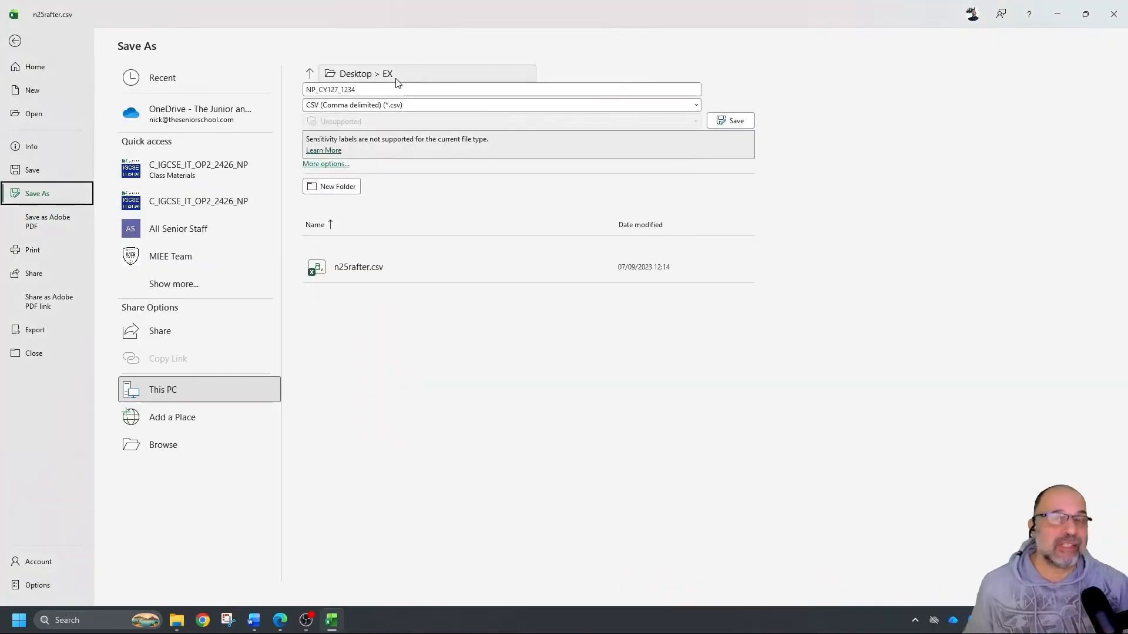
pyautogui.click(736, 116)
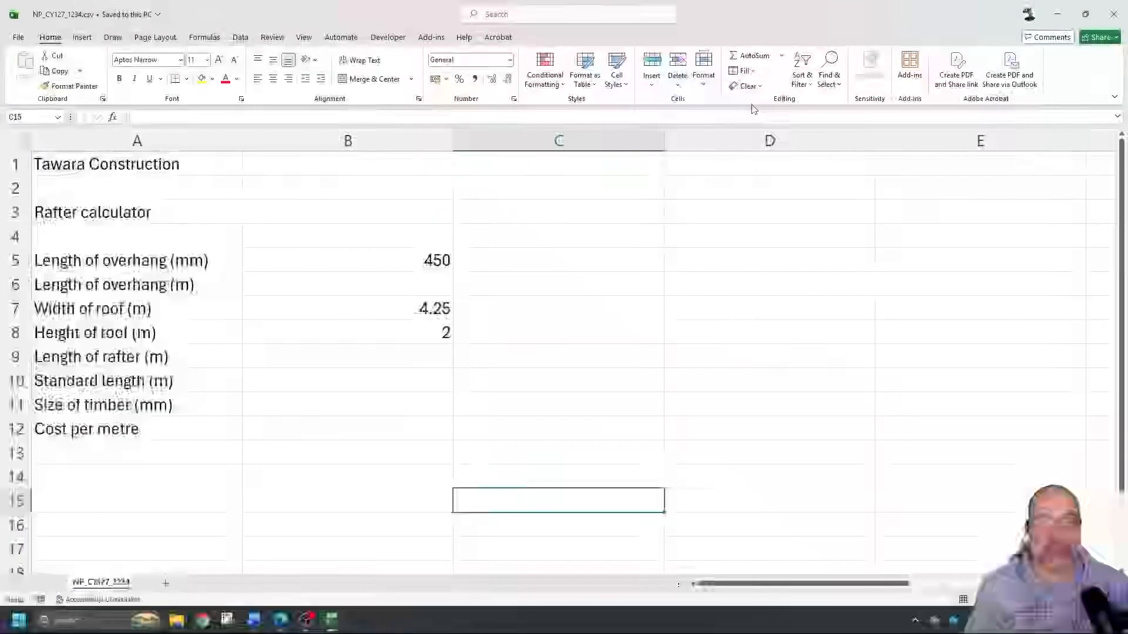
# Step: Enter the formula =B5/1000 in cell B6 to convert the overhang length to metres
pyautogui.click(477, 303)
pyautogui.click(440, 287)
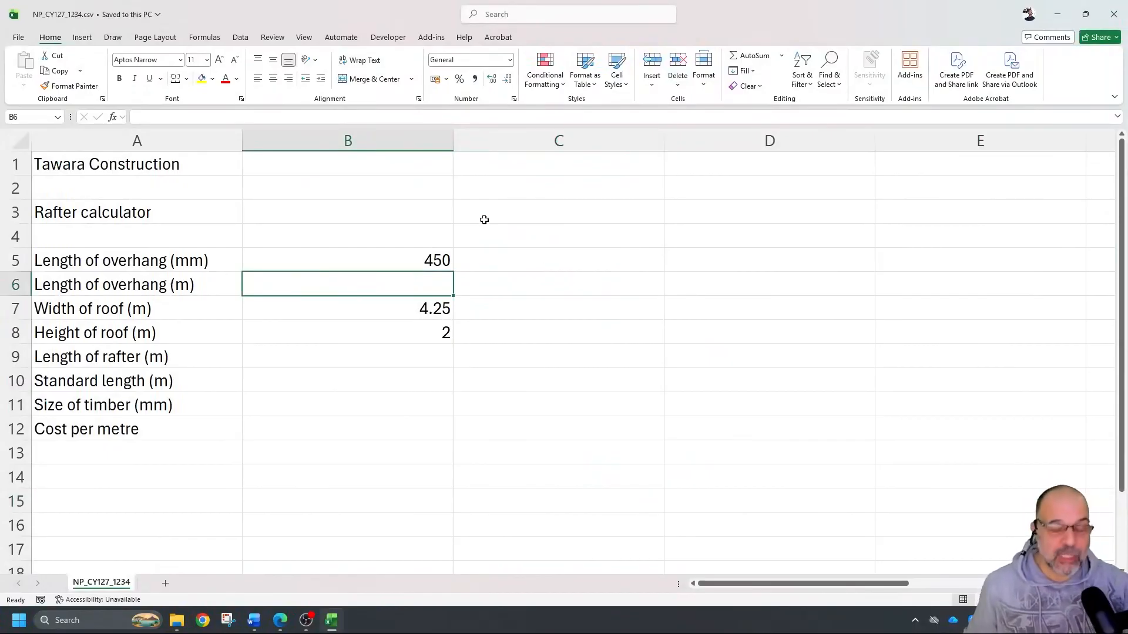
pyautogui.write('=')
pyautogui.click(360, 257)
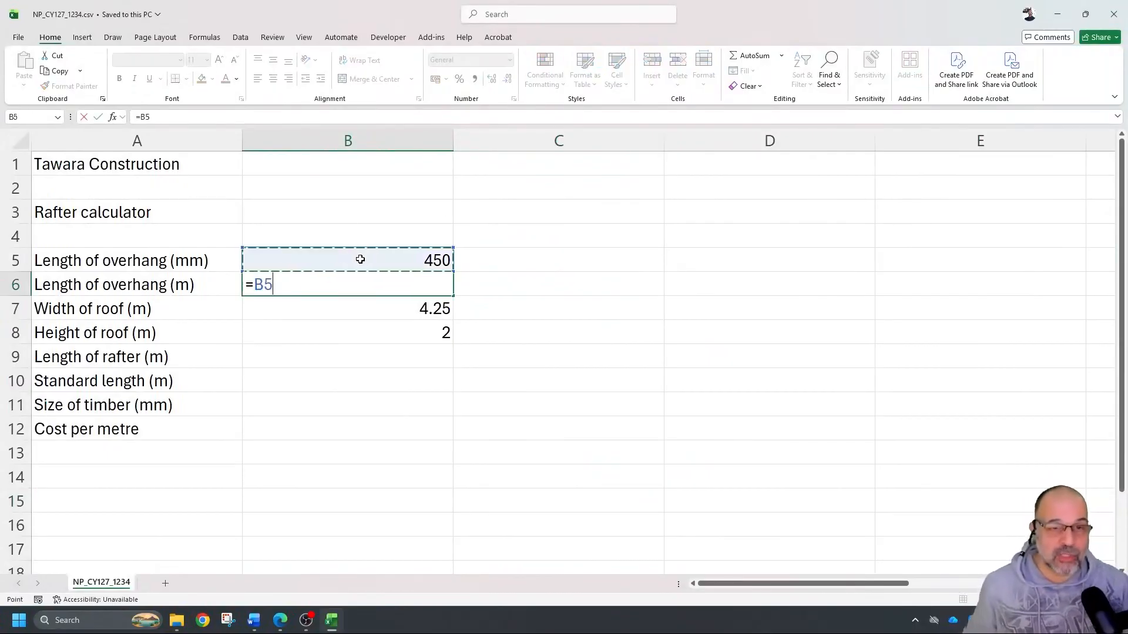
pyautogui.write('/')
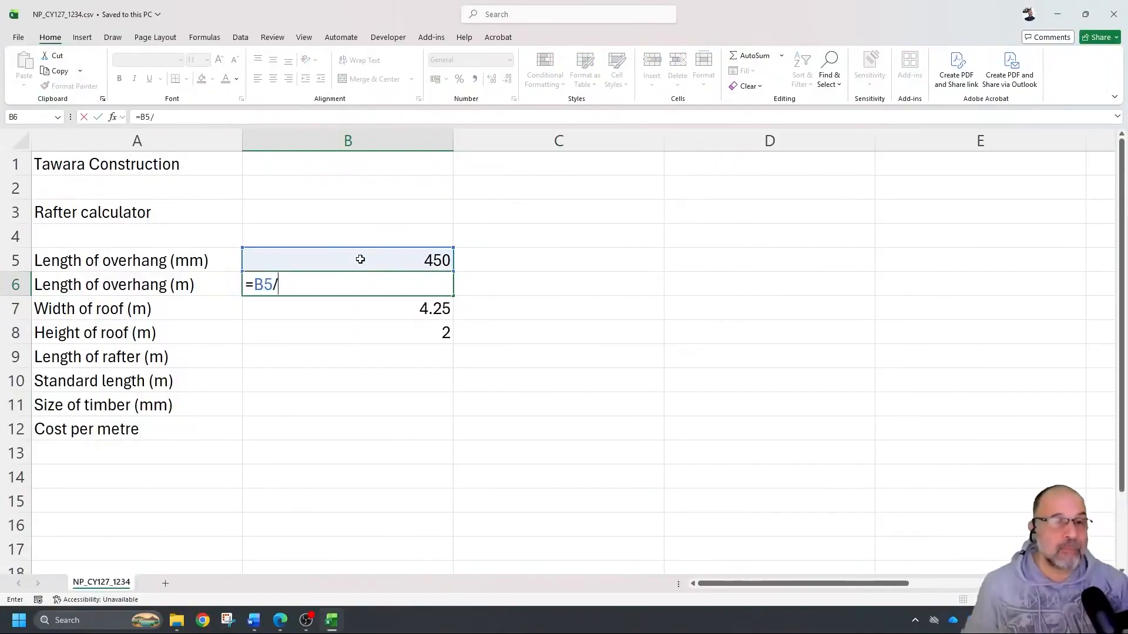
pyautogui.write('1000')
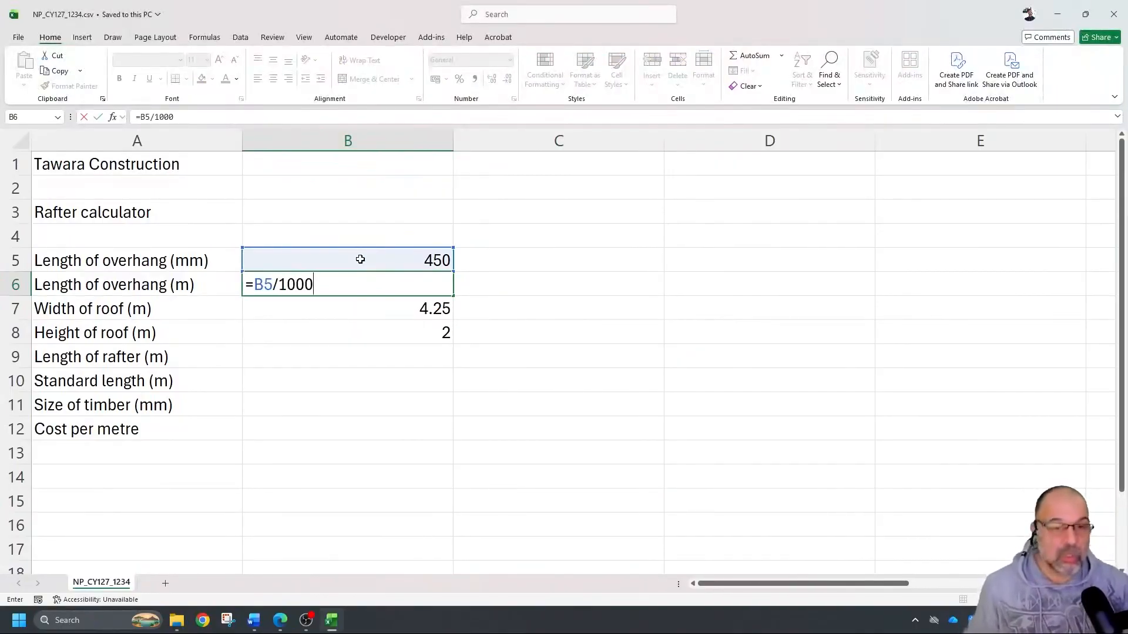
pyautogui.press('Return')
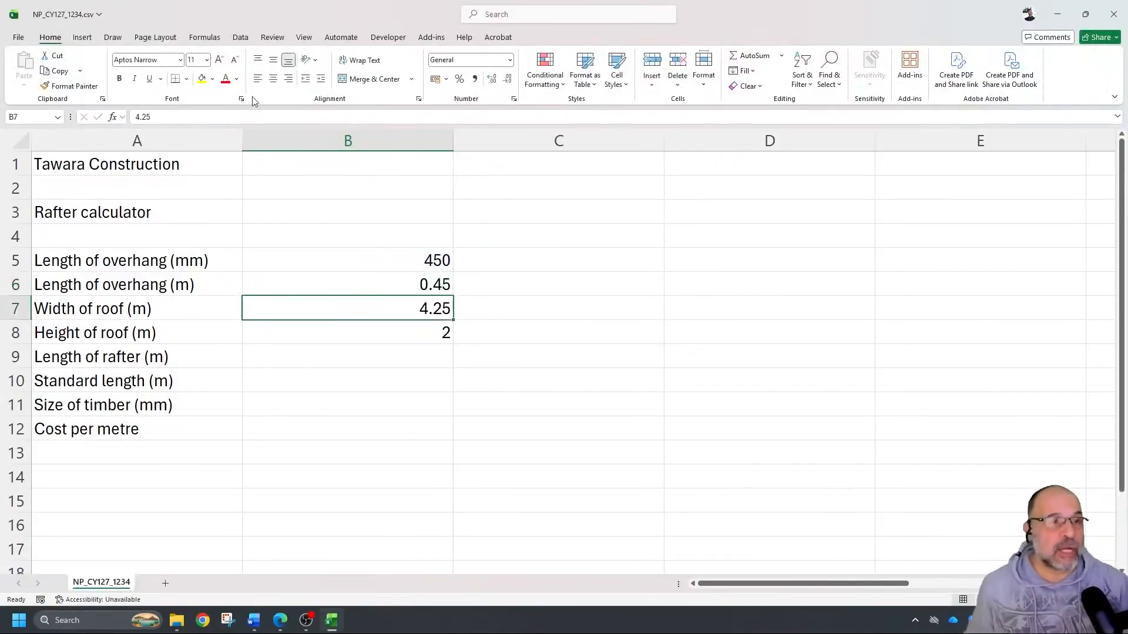
# Step: Save the changes to the CSV file and close Excel, returning to the EX folder
pyautogui.click(18, 37)
pyautogui.click(32, 169)
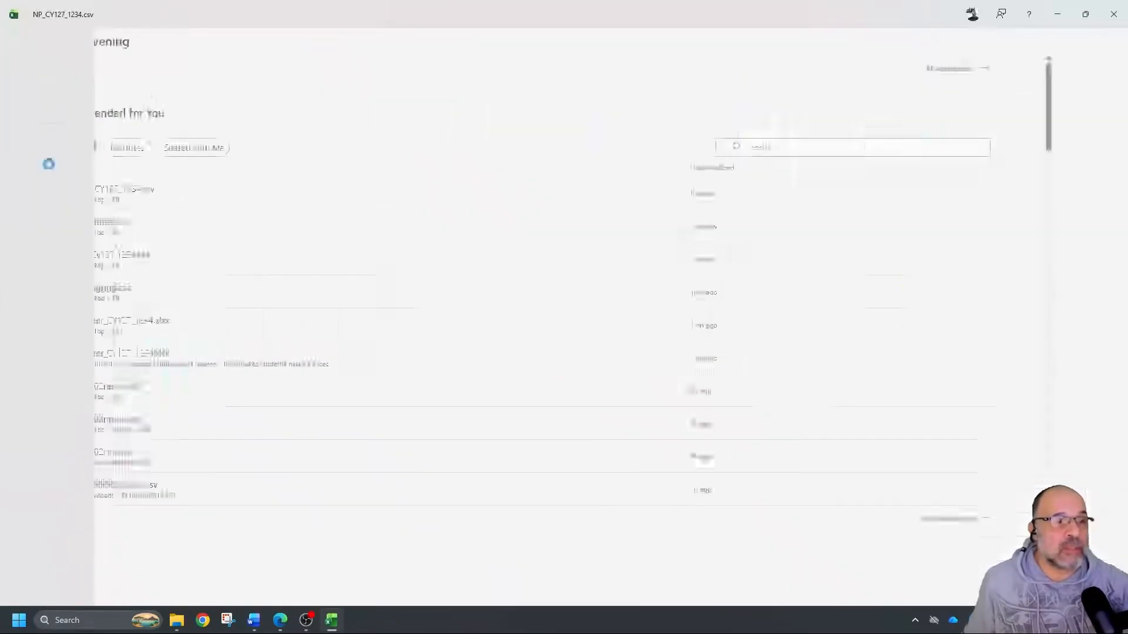
pyautogui.click(1113, 14)
pyautogui.click(420, 360)
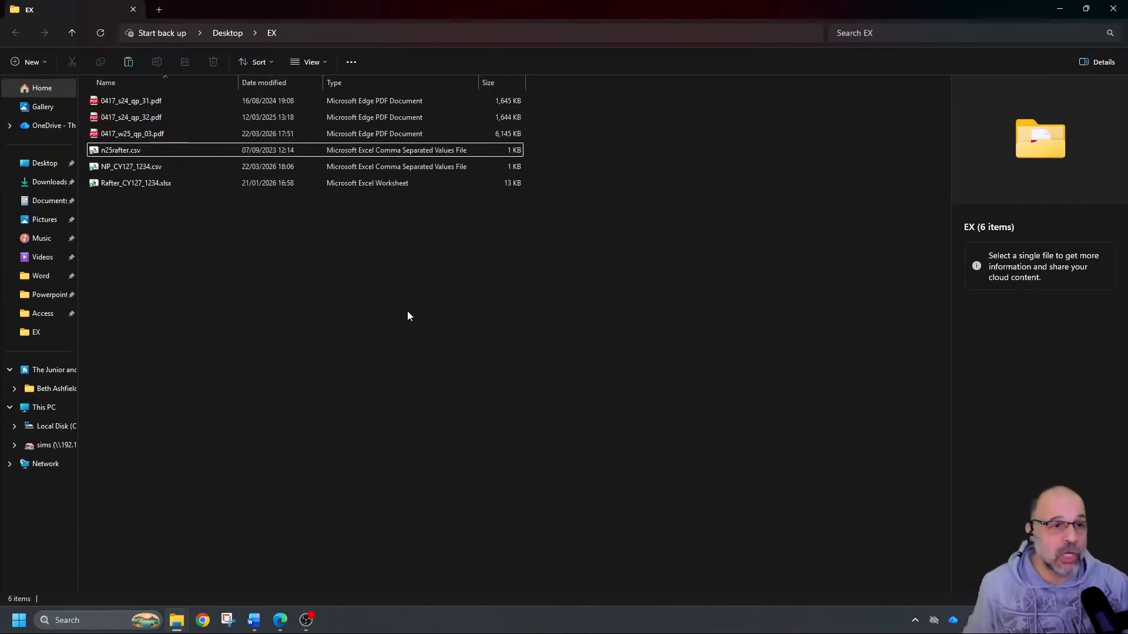
# Step: Reopen NP_CY127_1234.csv from the EX folder and fit the column widths to their contents
pyautogui.doubleClick(175, 169)
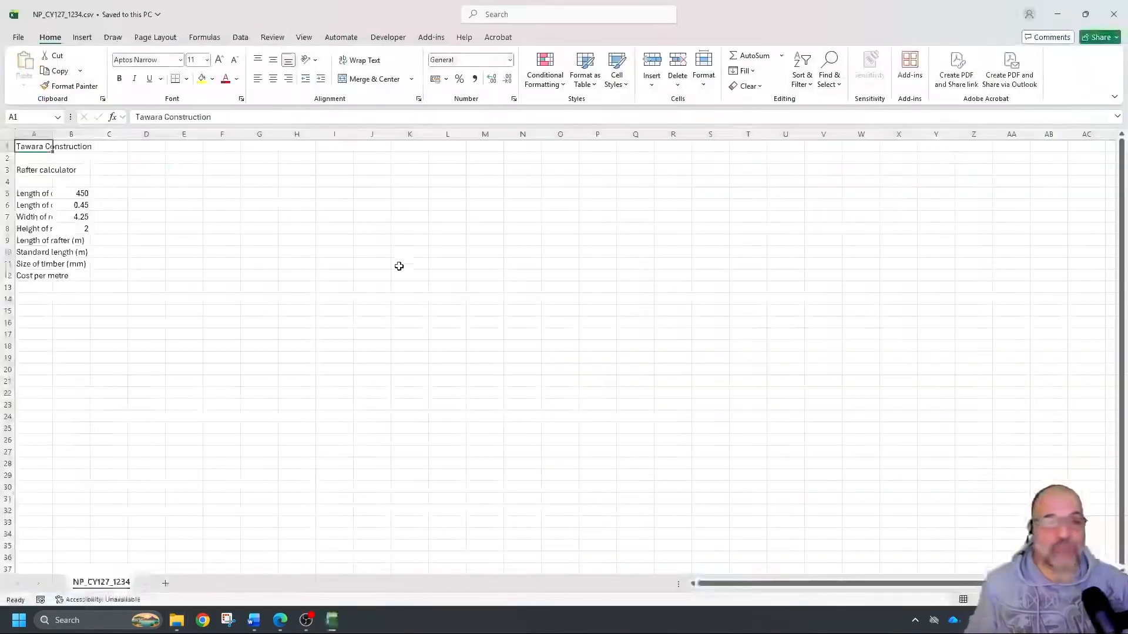
pyautogui.click(10, 132)
pyautogui.scroll(6, 161, 292)
pyautogui.doubleClick(95, 133)
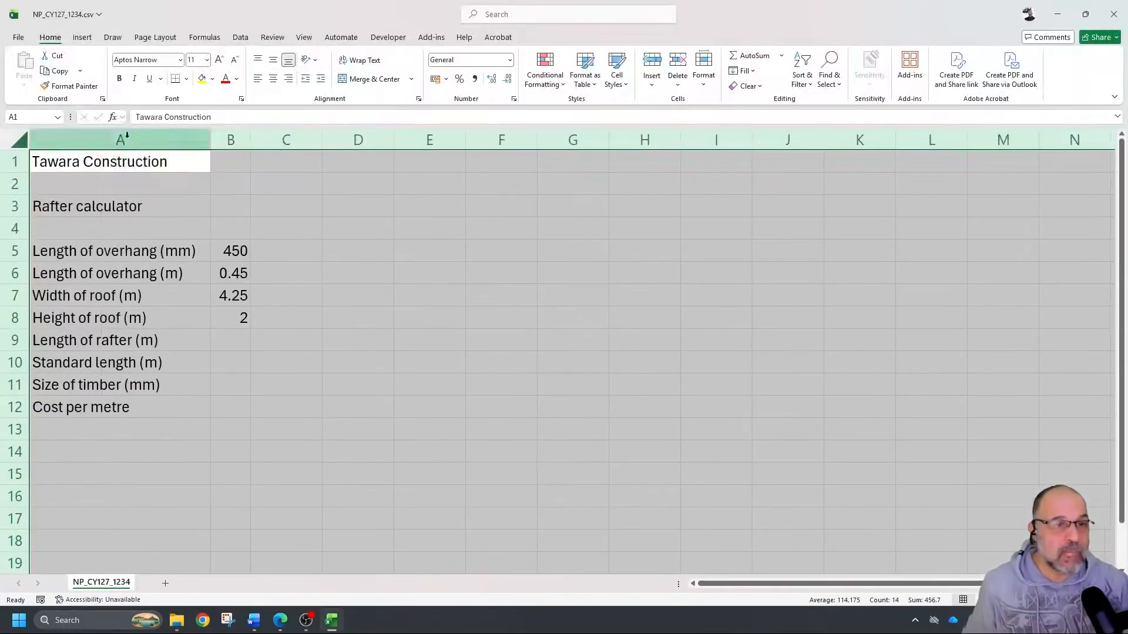
# Step: Inspect the contents of cells B5 and B6 and turn on Show Formulas to check for a stored formula
pyautogui.click(239, 259)
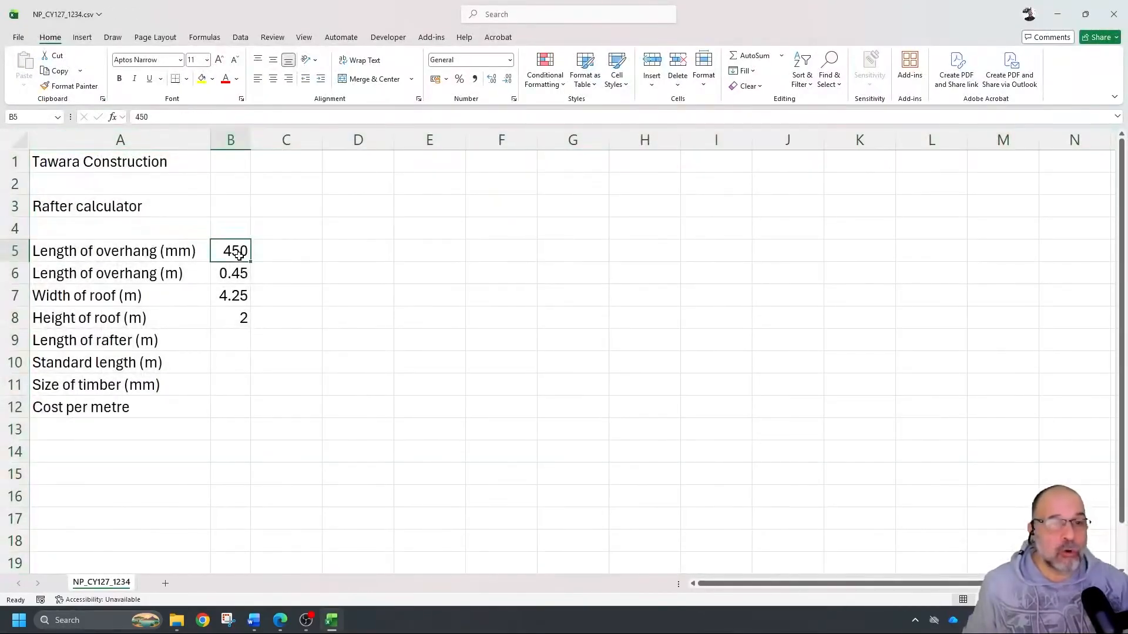
pyautogui.click(247, 118)
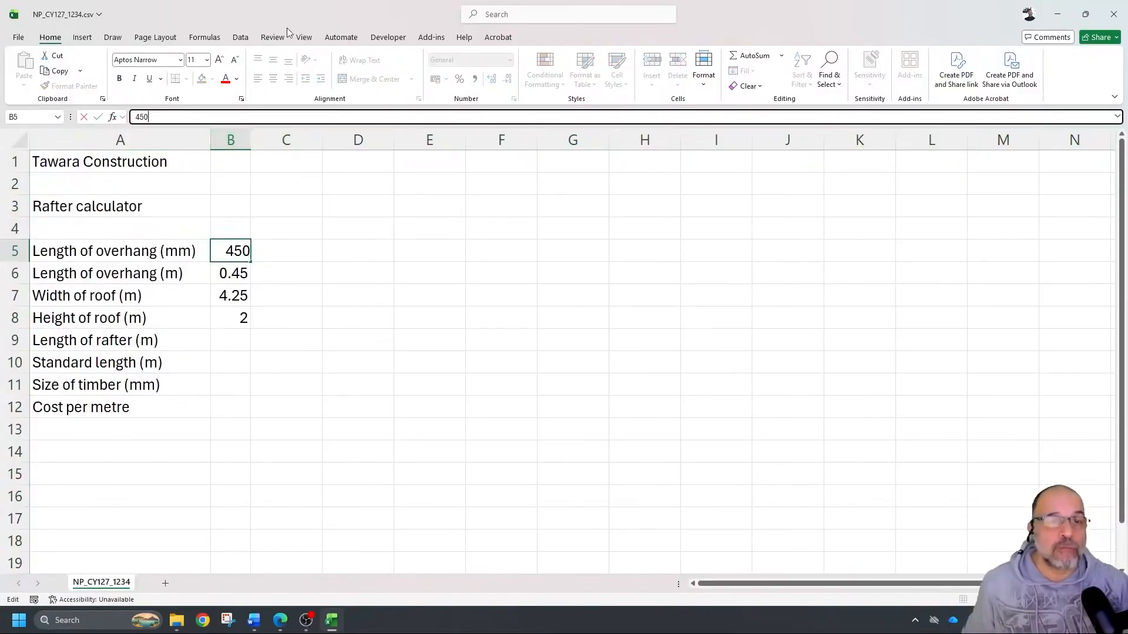
pyautogui.click(302, 281)
pyautogui.click(235, 247)
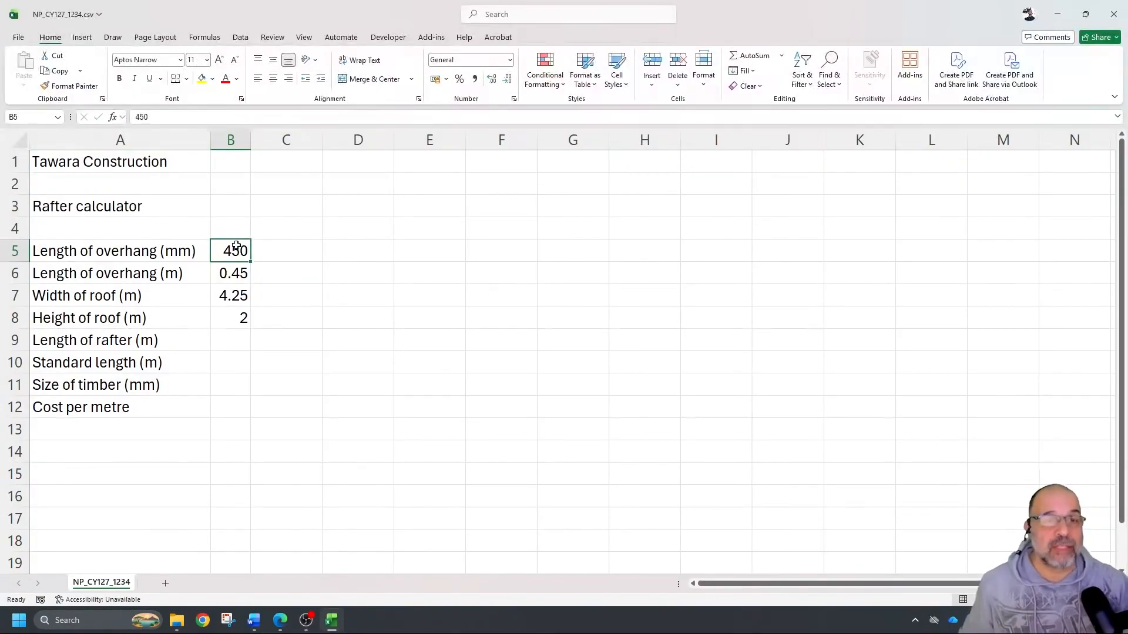
pyautogui.click(205, 37)
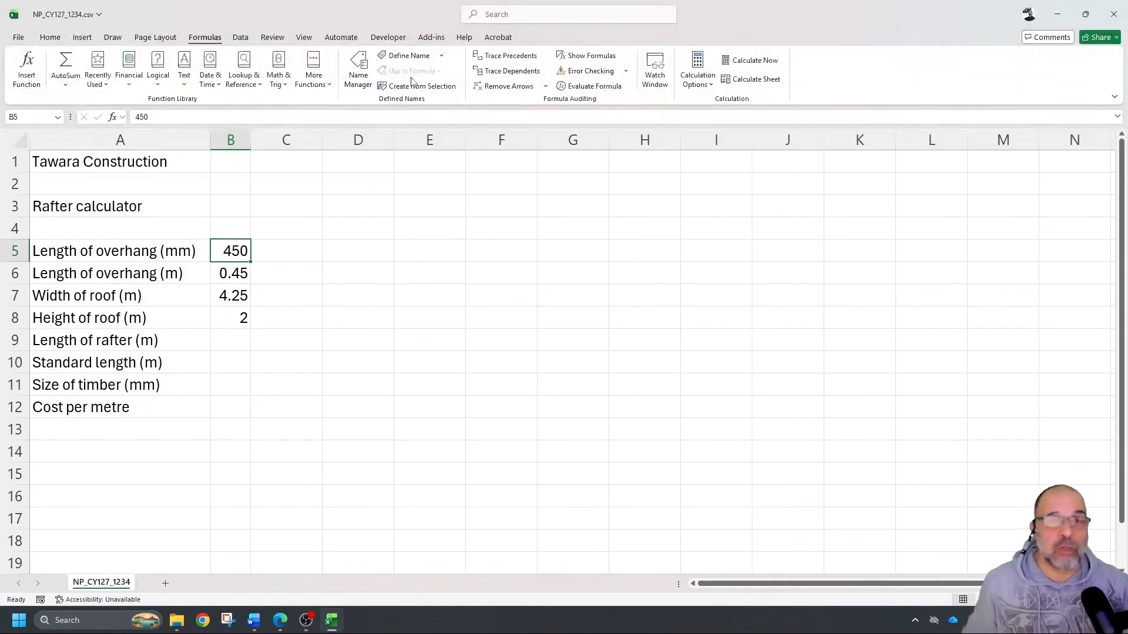
pyautogui.click(586, 55)
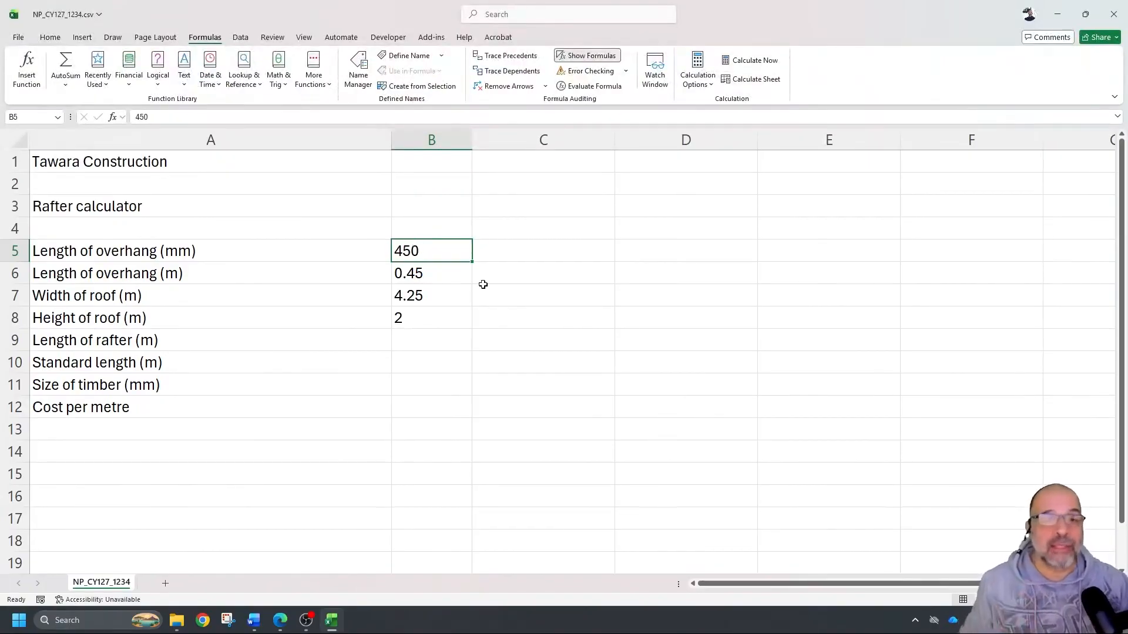
pyautogui.click(430, 275)
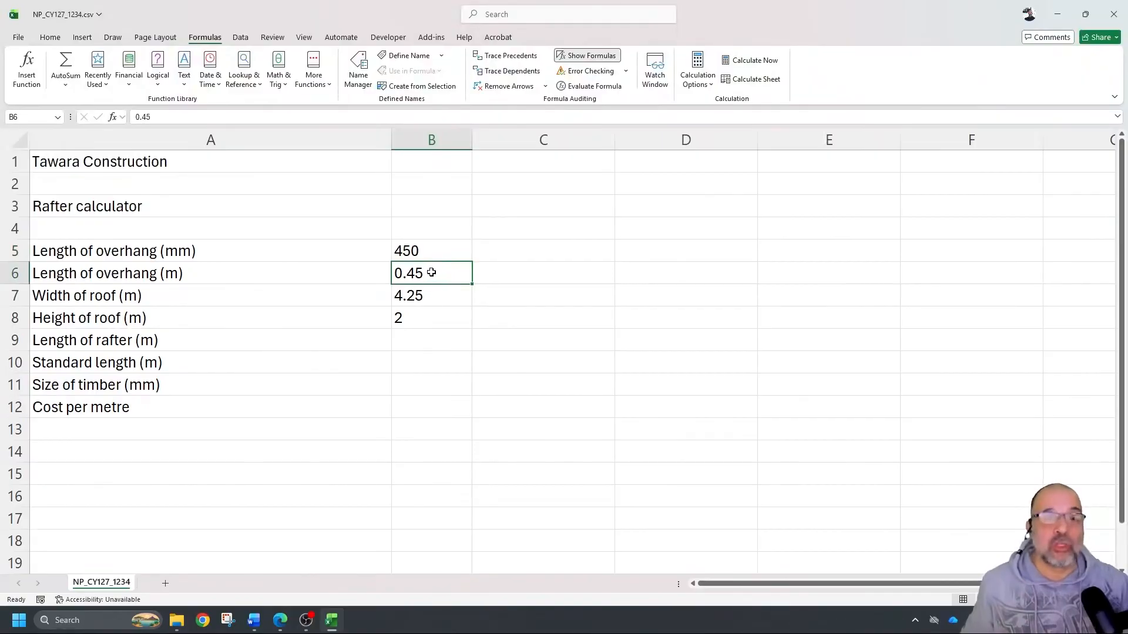
pyautogui.moveTo(429, 264); pyautogui.dragTo(255, 263)
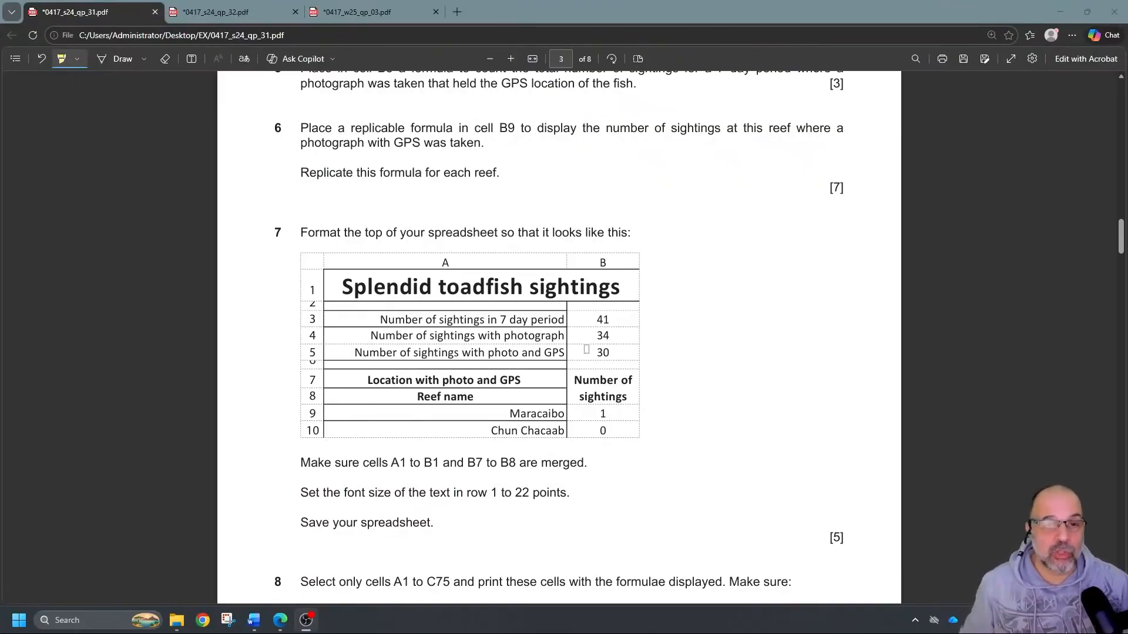
# Step: Snip the question 7 sample table from 0417_s24_qp_31.pdf with Snipping Tool, maximize the capture and draw a bracket beside row 1
pyautogui.scroll(-1, 552, 330)
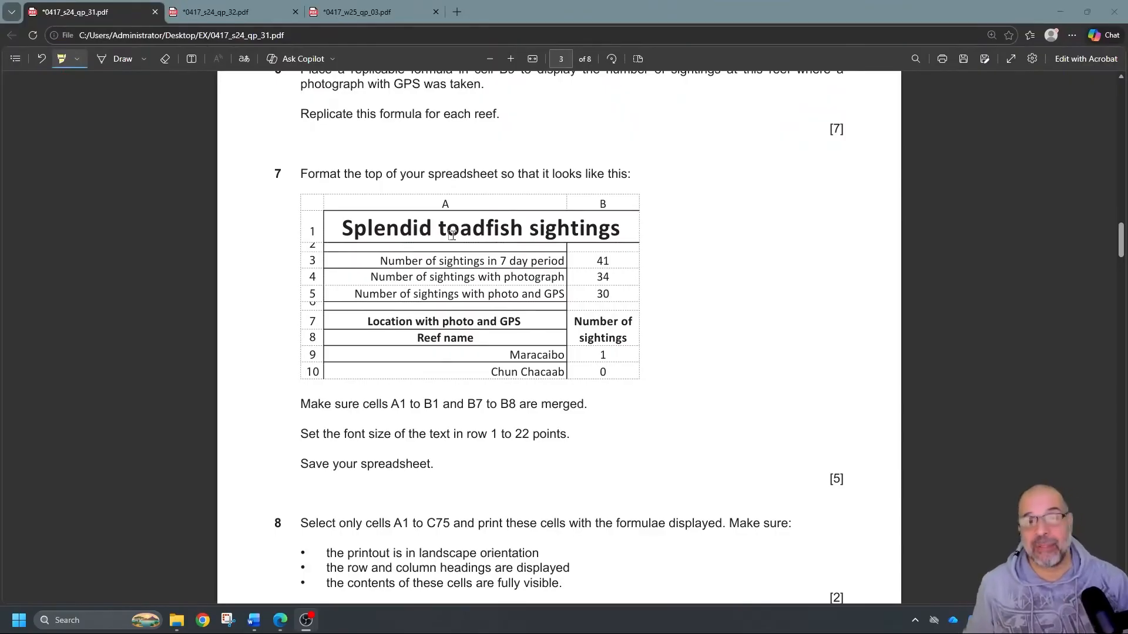
pyautogui.scroll(1, 483, 262)
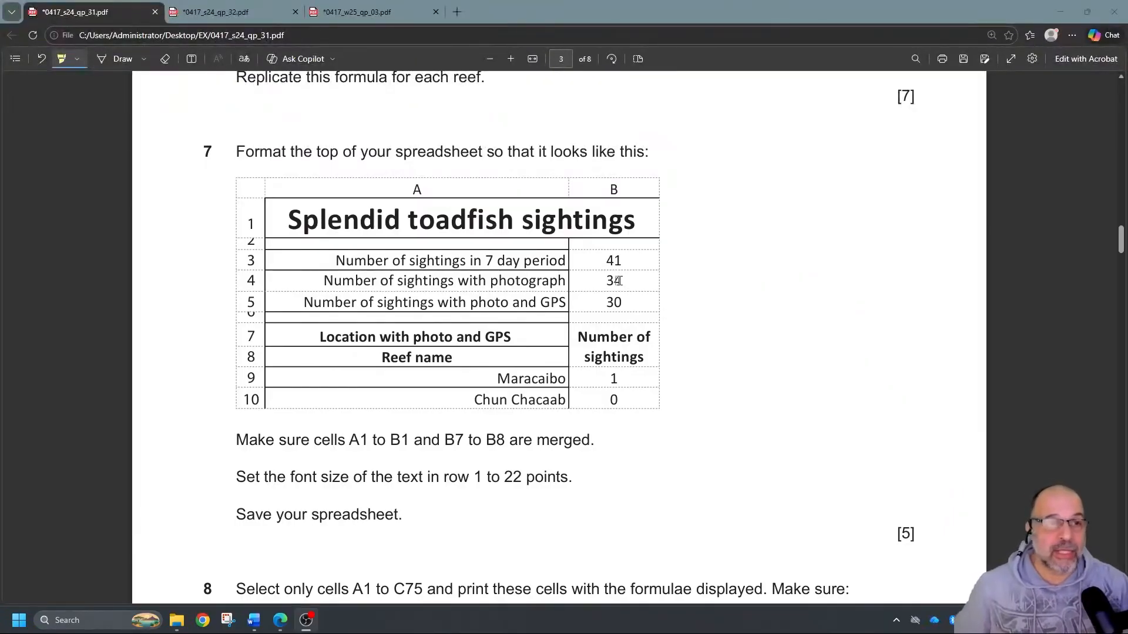
pyautogui.click(121, 58)
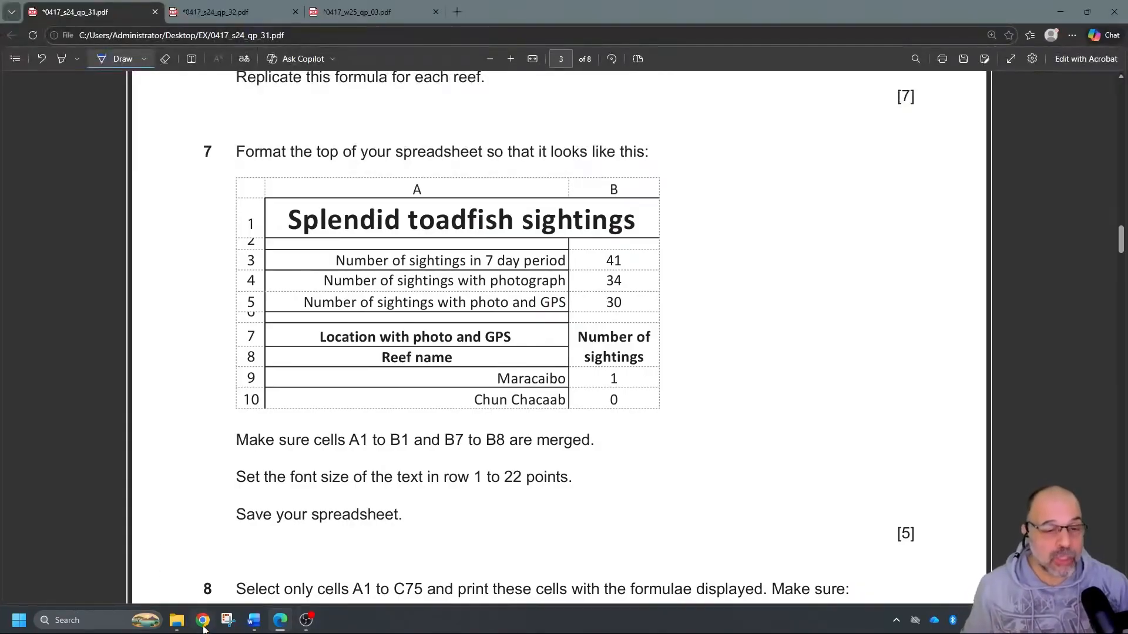
pyautogui.moveTo(177, 620)
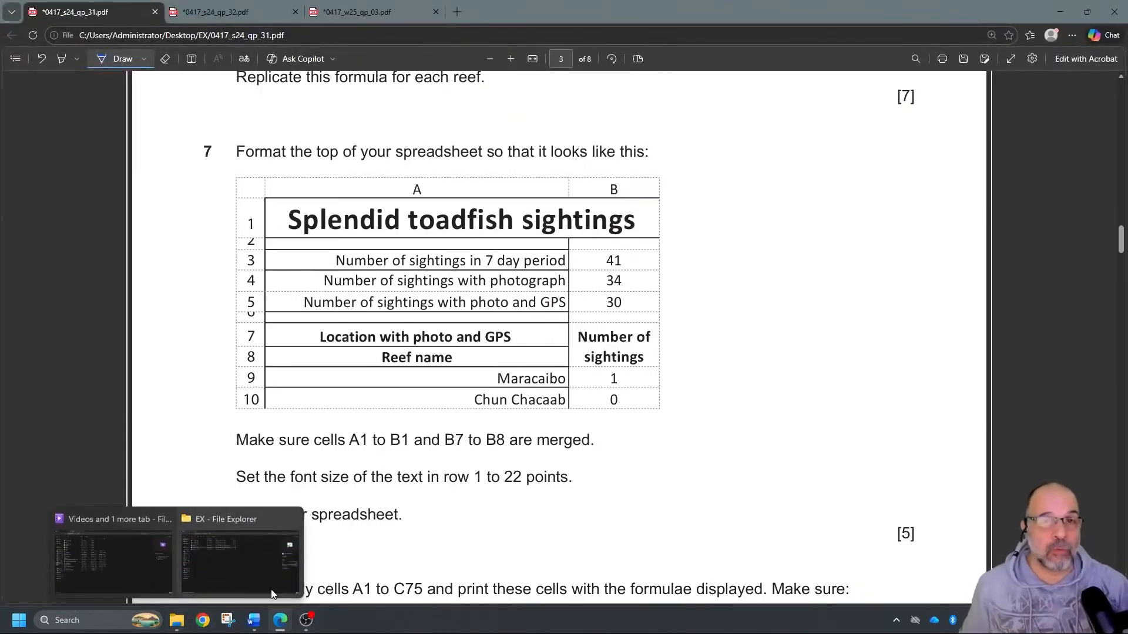
pyautogui.click(227, 619)
pyautogui.click(134, 34)
pyautogui.moveTo(225, 167); pyautogui.dragTo(710, 424)
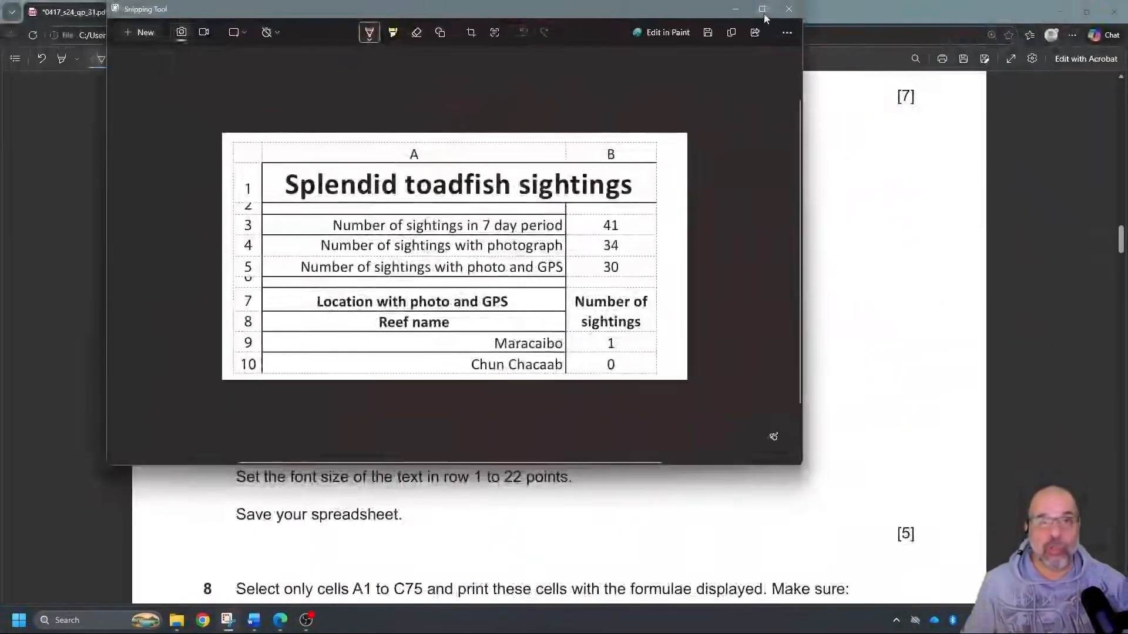
pyautogui.click(762, 9)
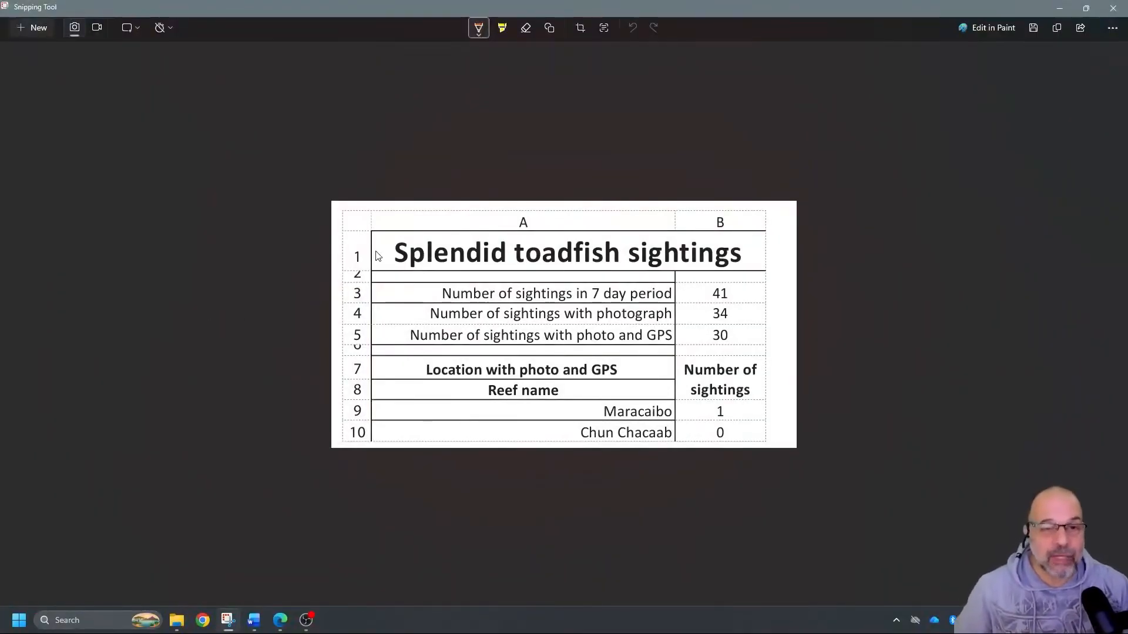
pyautogui.moveTo(340, 231); pyautogui.dragTo(338, 269)
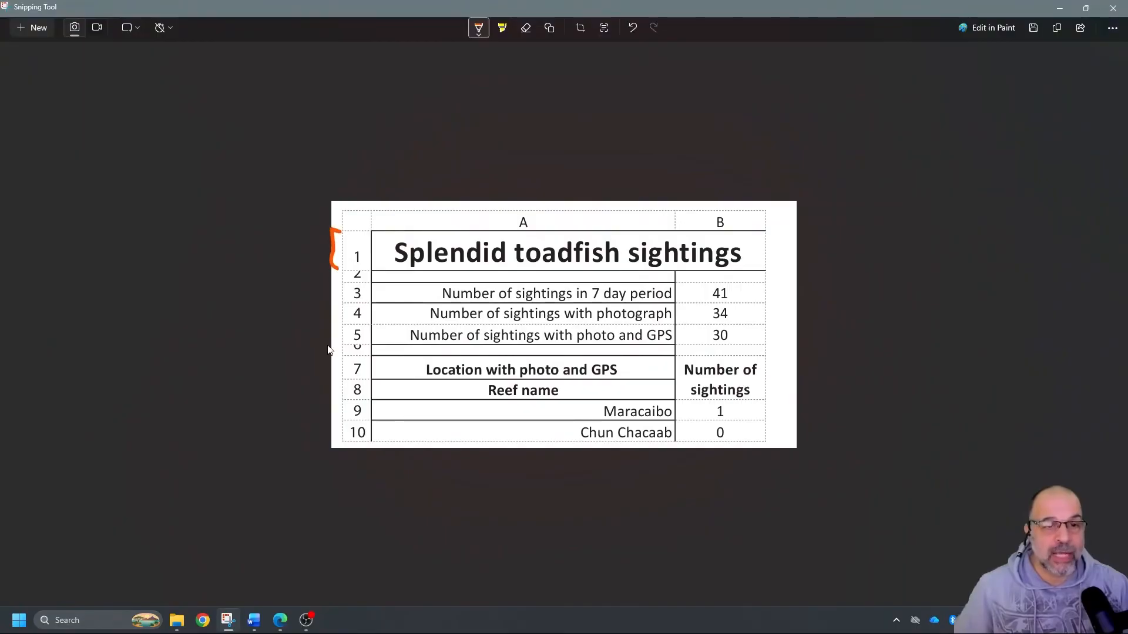
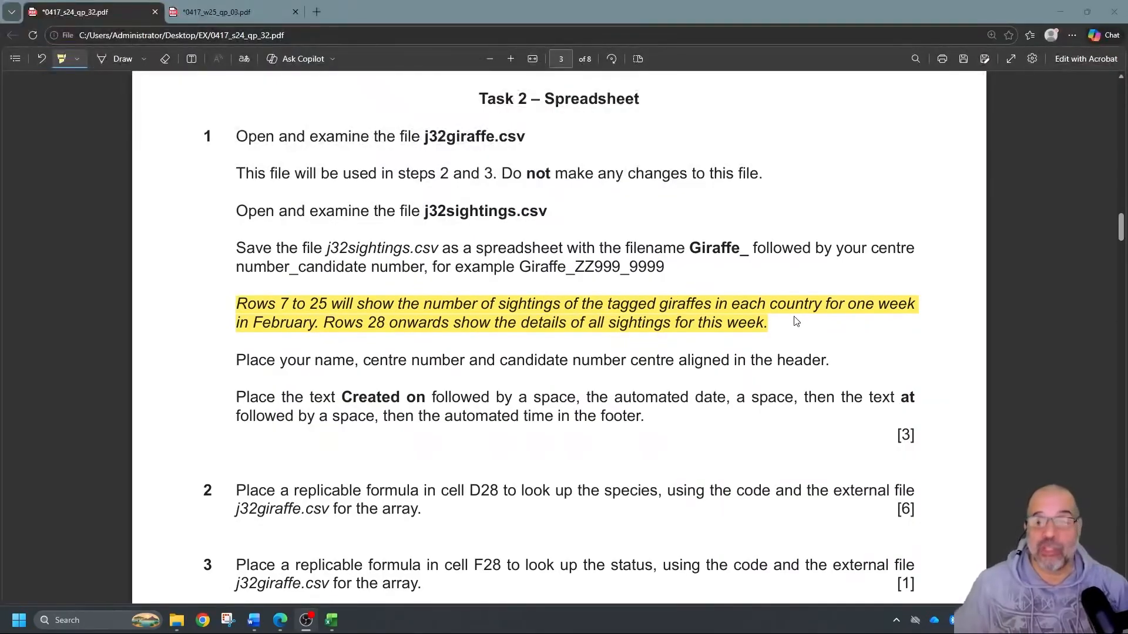
pyautogui.click(847, 307)
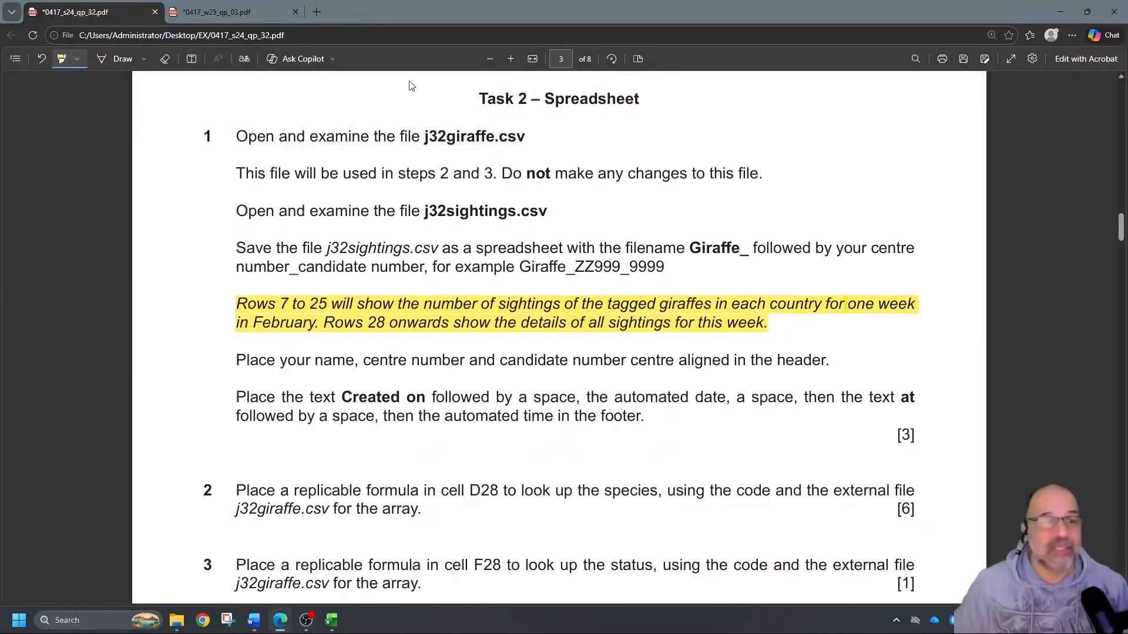
# Step: Underline "one week" and "February" in the highlighted note of Task 2 in 0417_s24_qp_32.pdf with the Draw tool
pyautogui.click(119, 58)
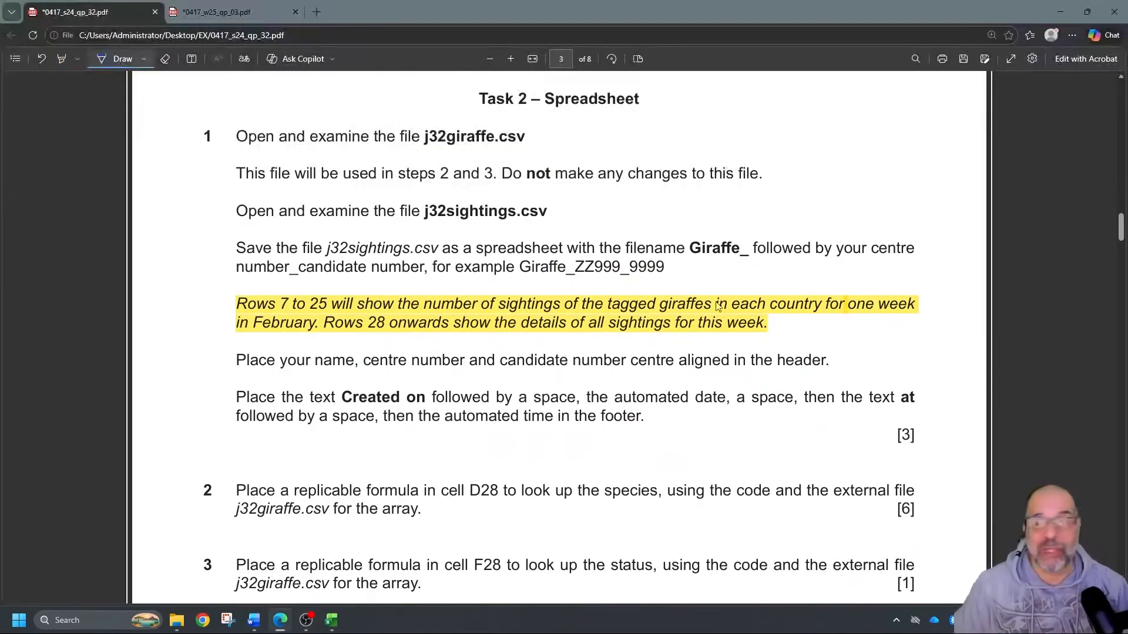
pyautogui.moveTo(842, 320); pyautogui.dragTo(912, 327)
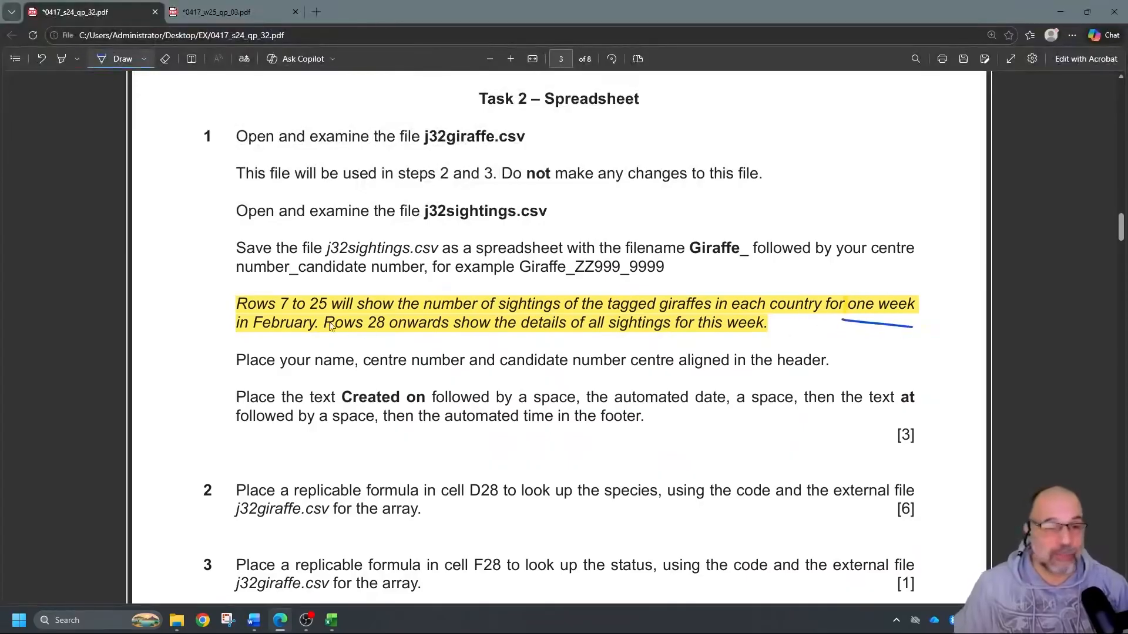
pyautogui.moveTo(247, 338); pyautogui.dragTo(294, 336)
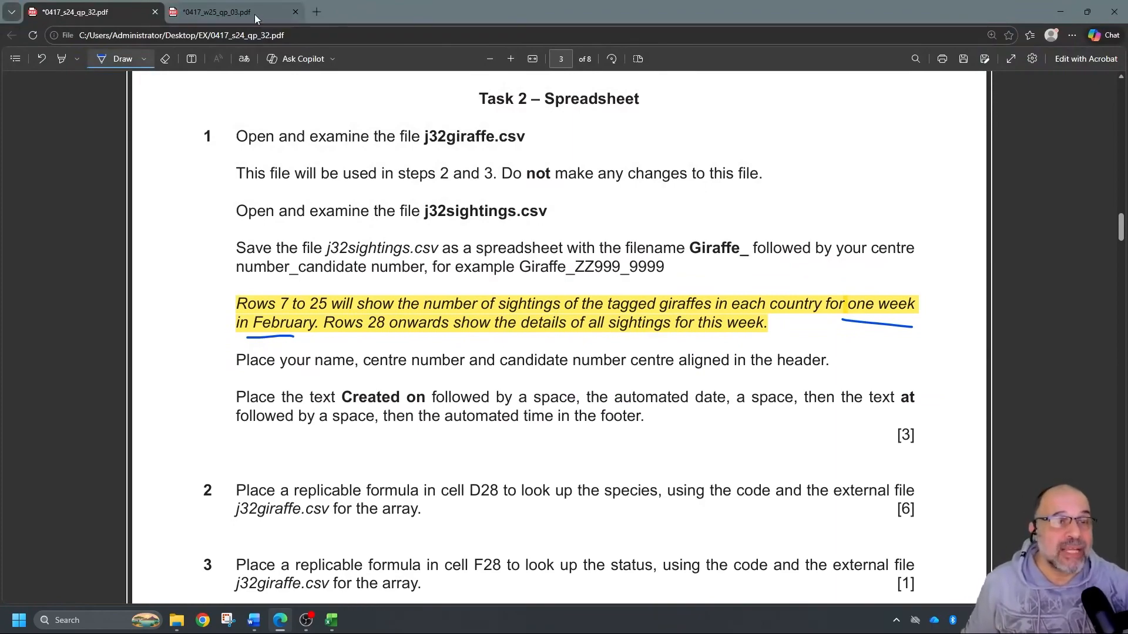
# Step: In 0417_w25_qp_03.pdf, draw a bracket around "2.4 to 6 metres" and sketch a € sign beside the rafter diagram
pyautogui.click(223, 11)
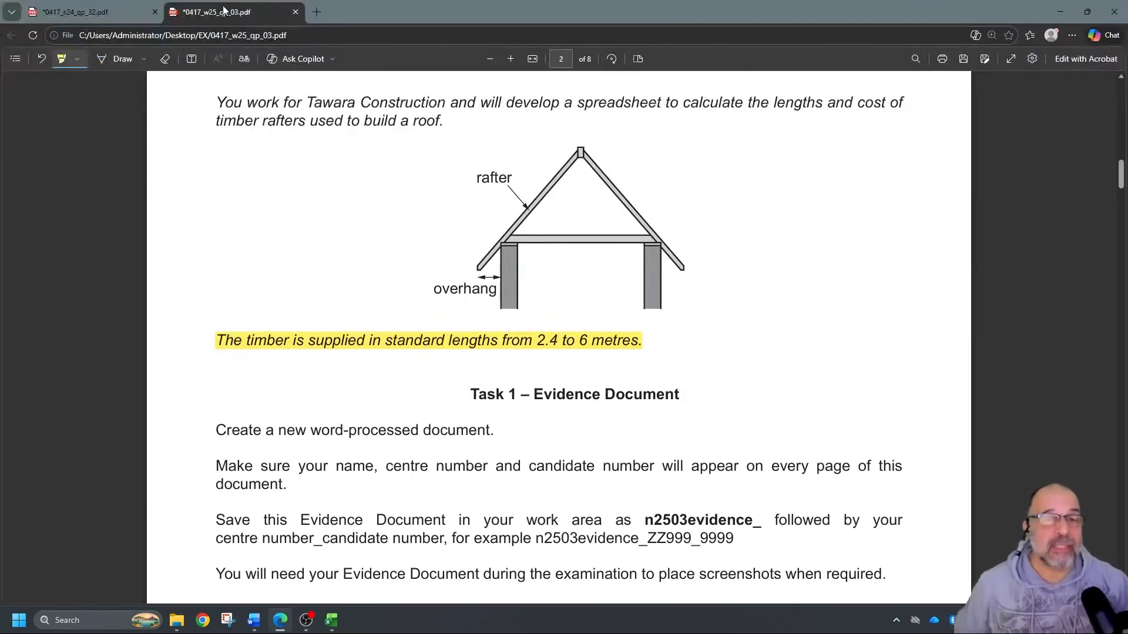
pyautogui.click(102, 57)
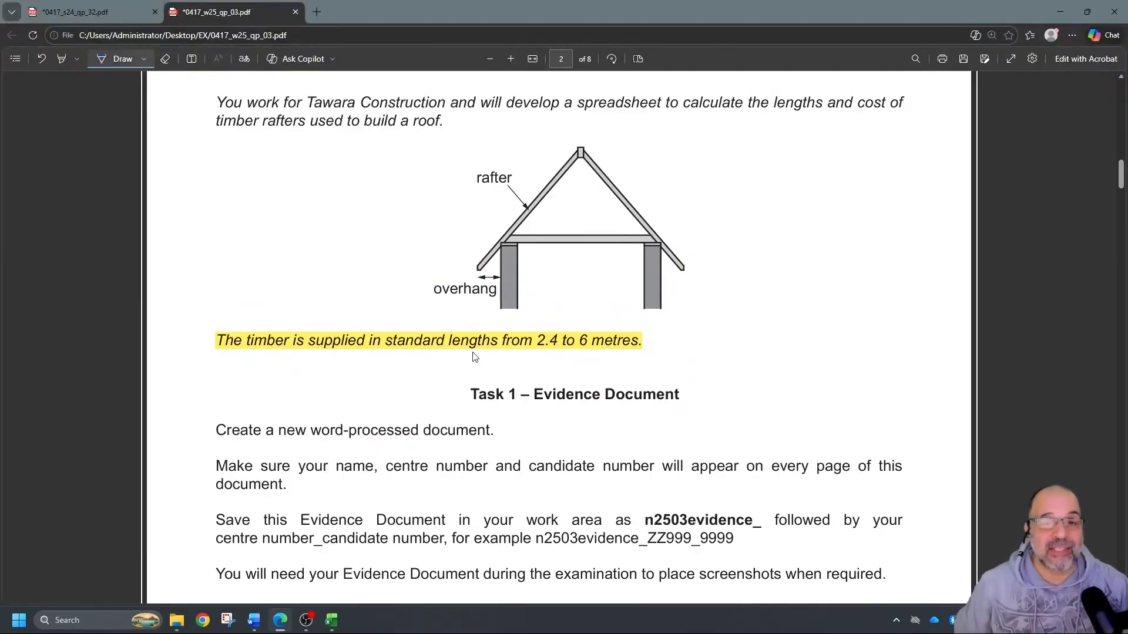
pyautogui.moveTo(532, 328)
pyautogui.mouseDown()
pyautogui.moveTo(535, 351)
pyautogui.moveTo(604, 355)
pyautogui.moveTo(655, 354)
pyautogui.moveTo(657, 337)
pyautogui.mouseUp()
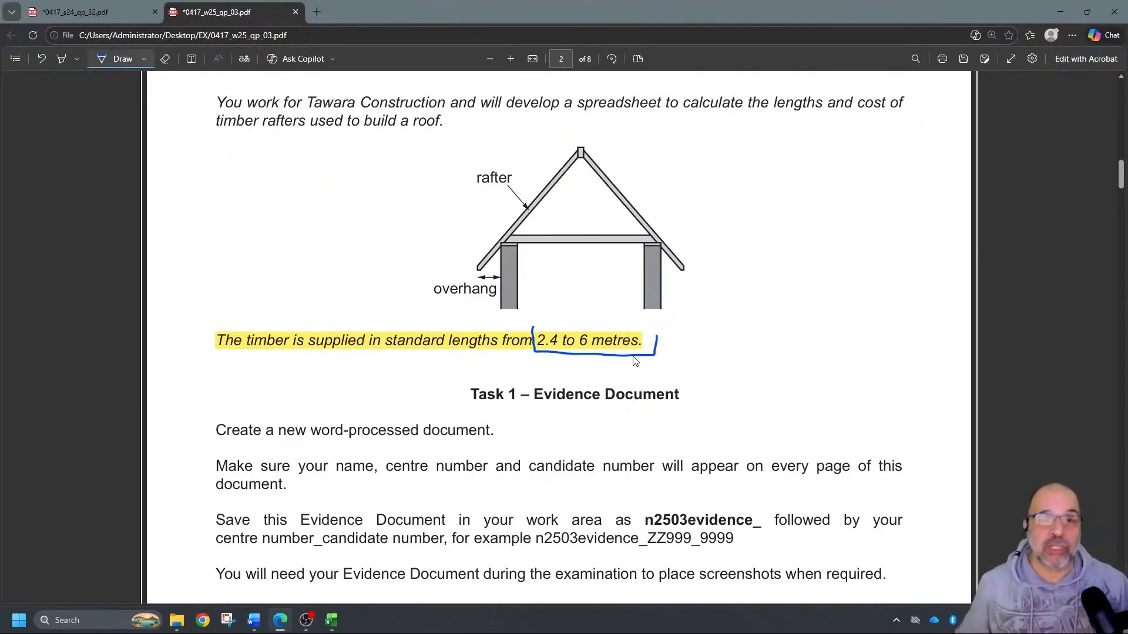
pyautogui.scroll(2, 675, 185)
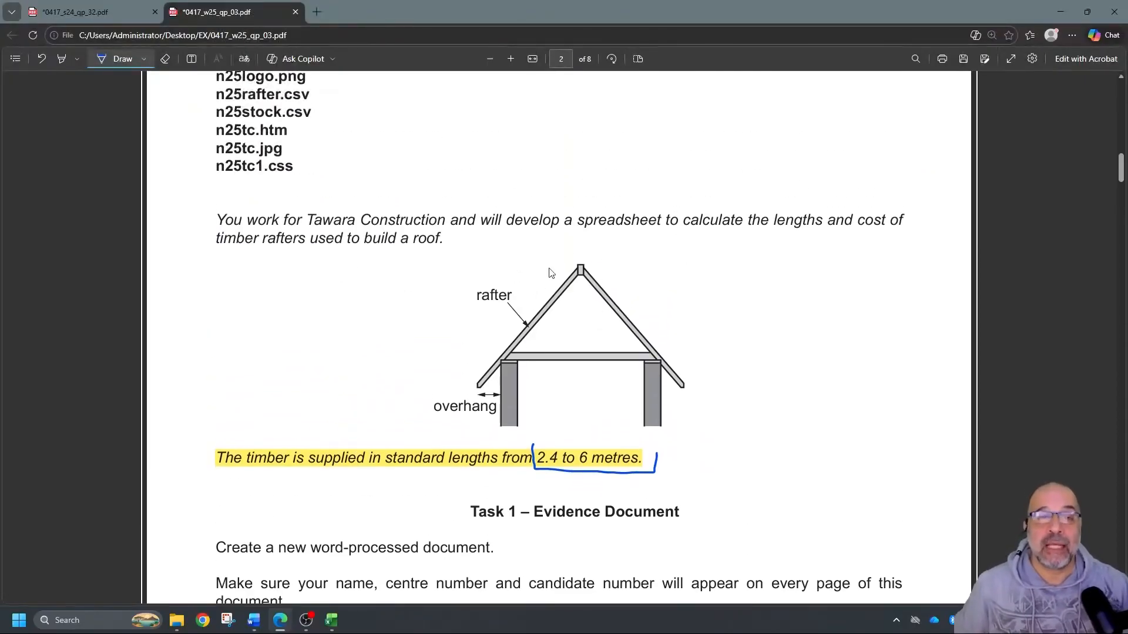
pyautogui.moveTo(761, 249)
pyautogui.mouseDown()
pyautogui.moveTo(763, 268)
pyautogui.moveTo(756, 254)
pyautogui.moveTo(753, 264)
pyautogui.mouseUp()
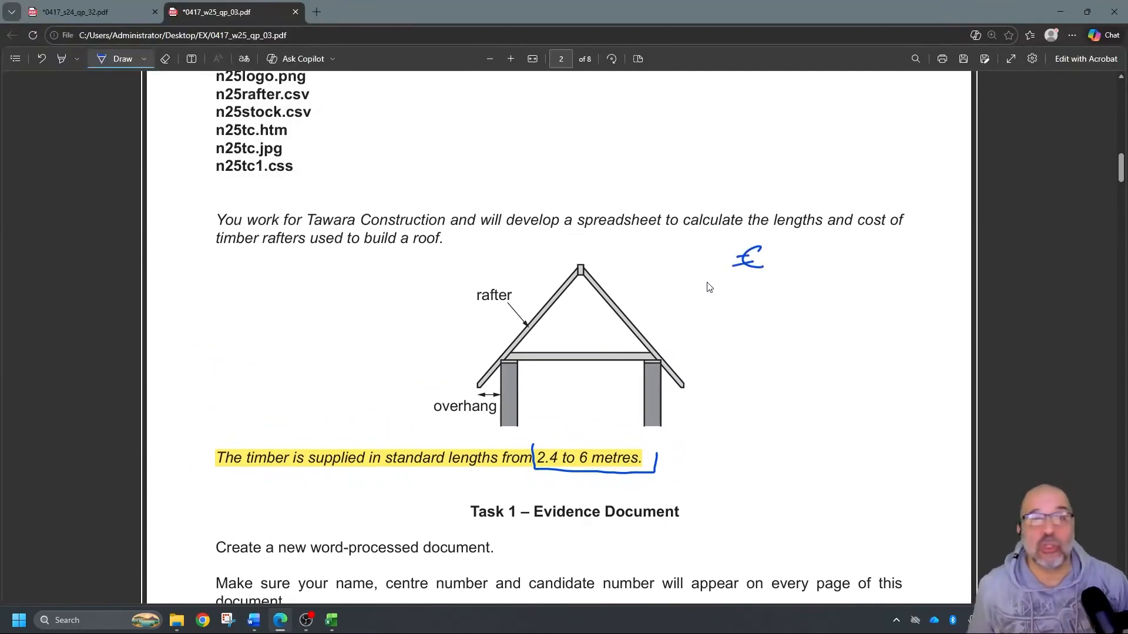
pyautogui.scroll(4, 503, 365)
pyautogui.scroll(7, 499, 272)
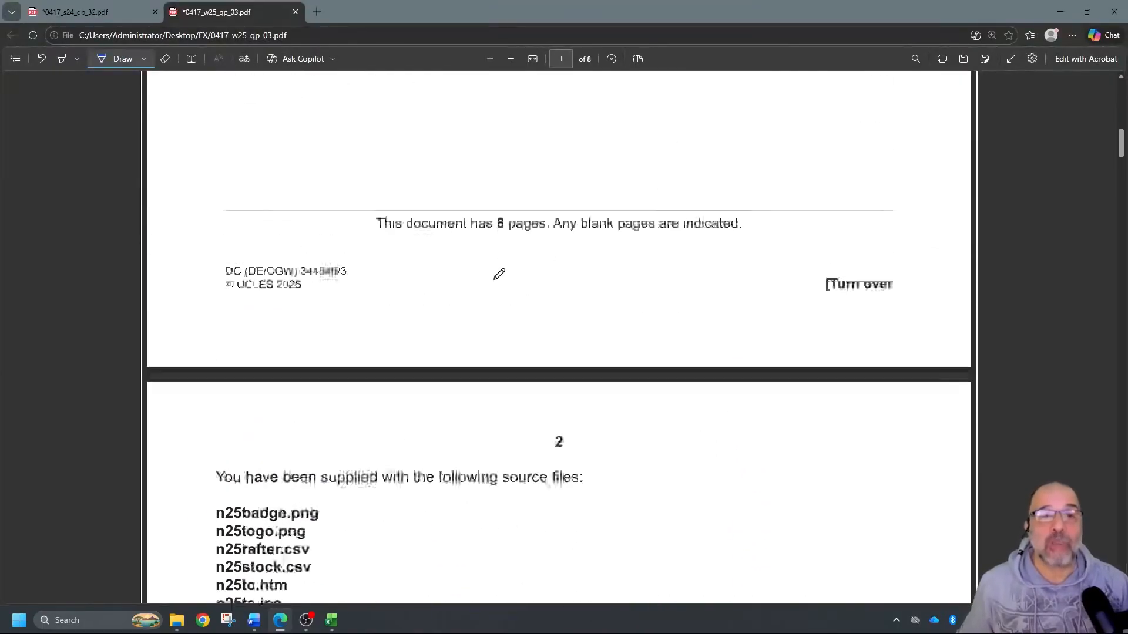
pyautogui.scroll(-6, 650, 360)
pyautogui.scroll(-5, 651, 360)
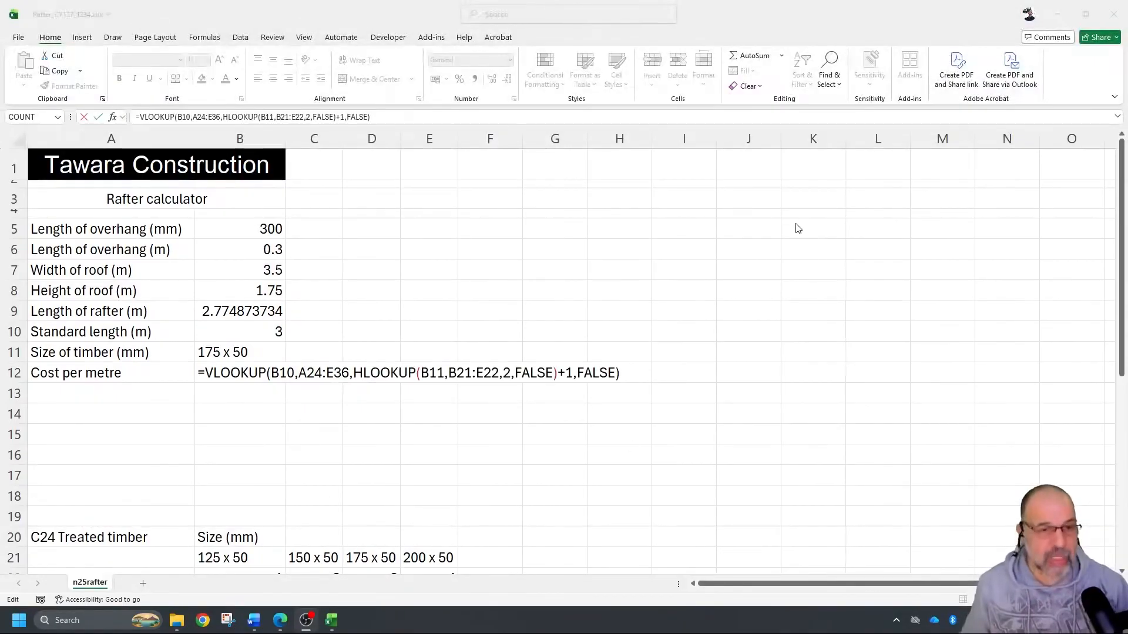
# Step: In Rafter_CY127_1234.xlsx, commit the nested VLOOKUP and HLOOKUP formula in B12 and inspect B10 and B11 against the timber cost table
pyautogui.hotkey('ctrl', 'Return')
pyautogui.scroll(-4, 640, 310)
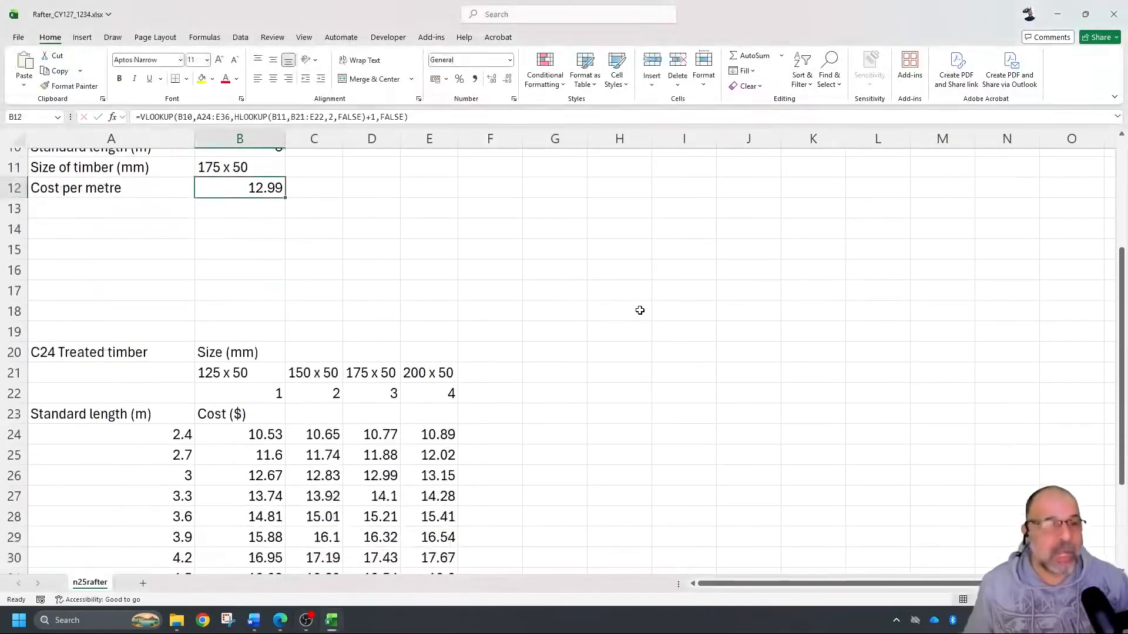
pyautogui.scroll(1, 548, 307)
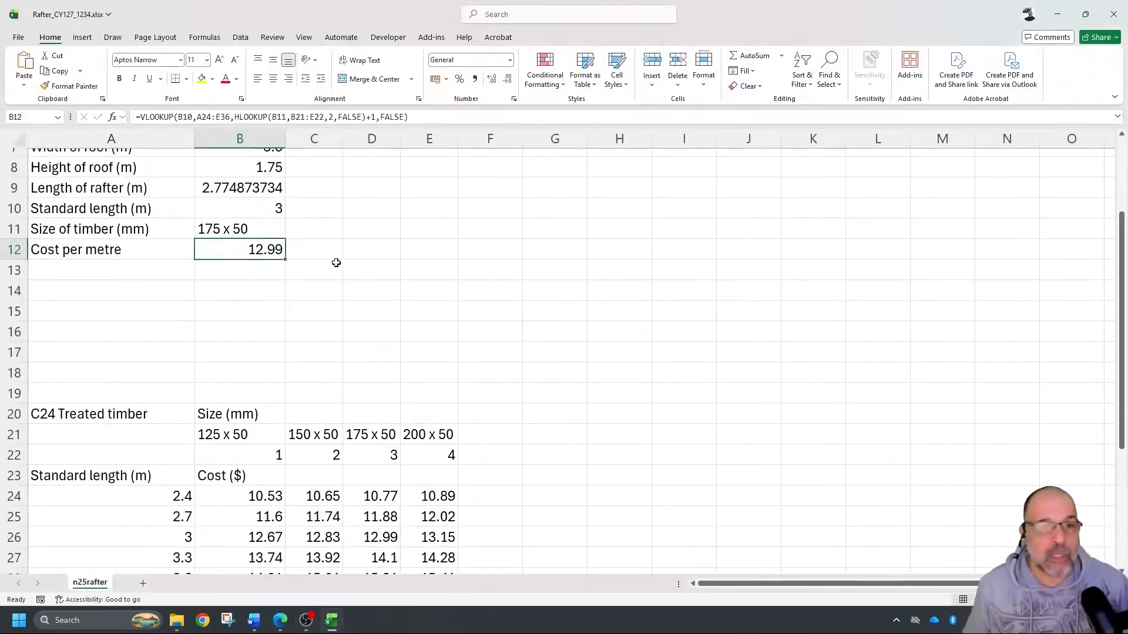
pyautogui.click(267, 210)
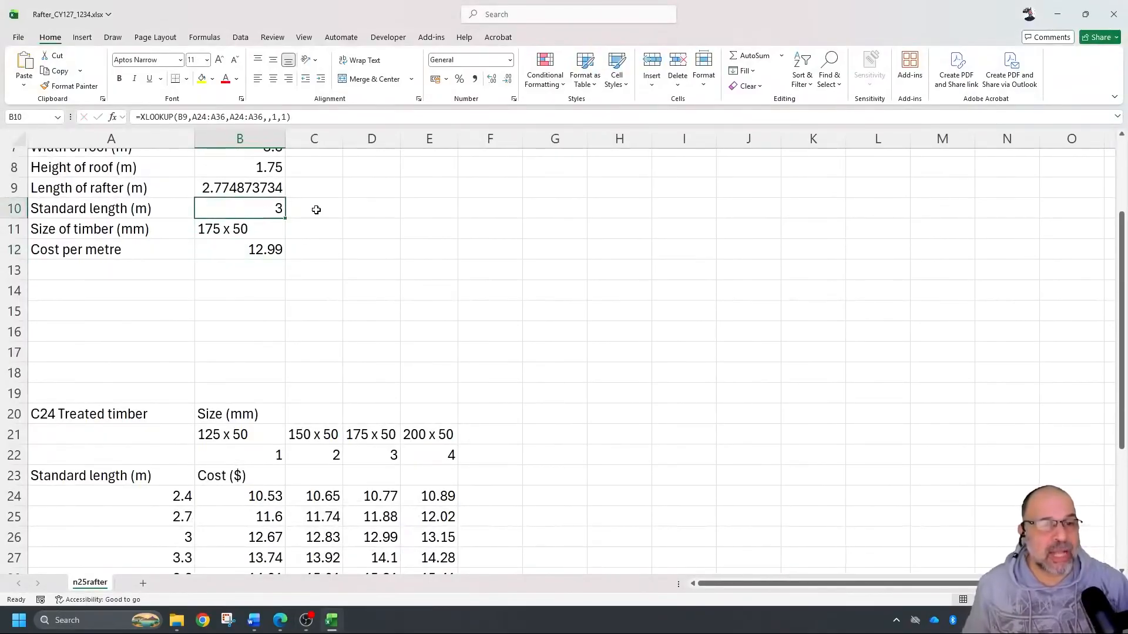
pyautogui.click(238, 232)
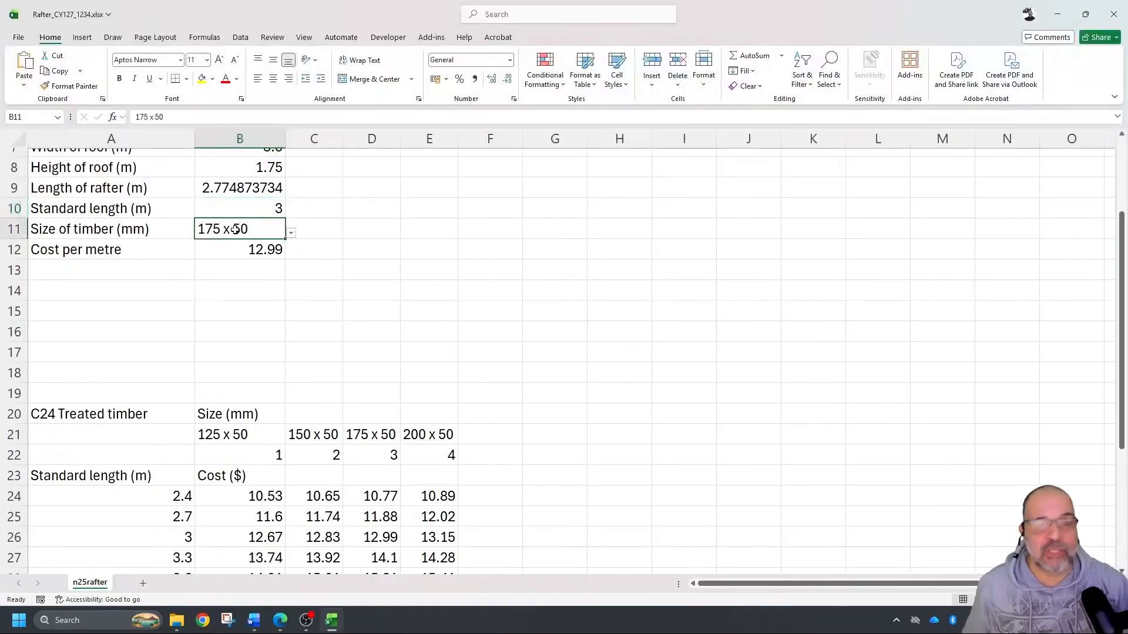
pyautogui.scroll(-2, 338, 271)
pyautogui.scroll(-2, 339, 272)
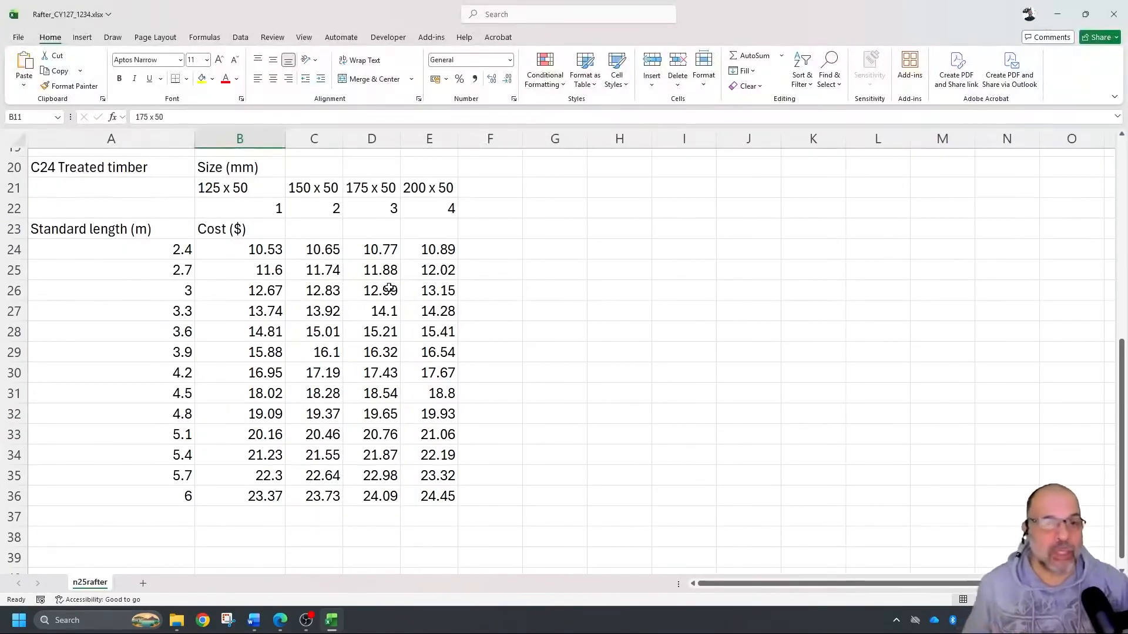
pyautogui.scroll(4, 441, 305)
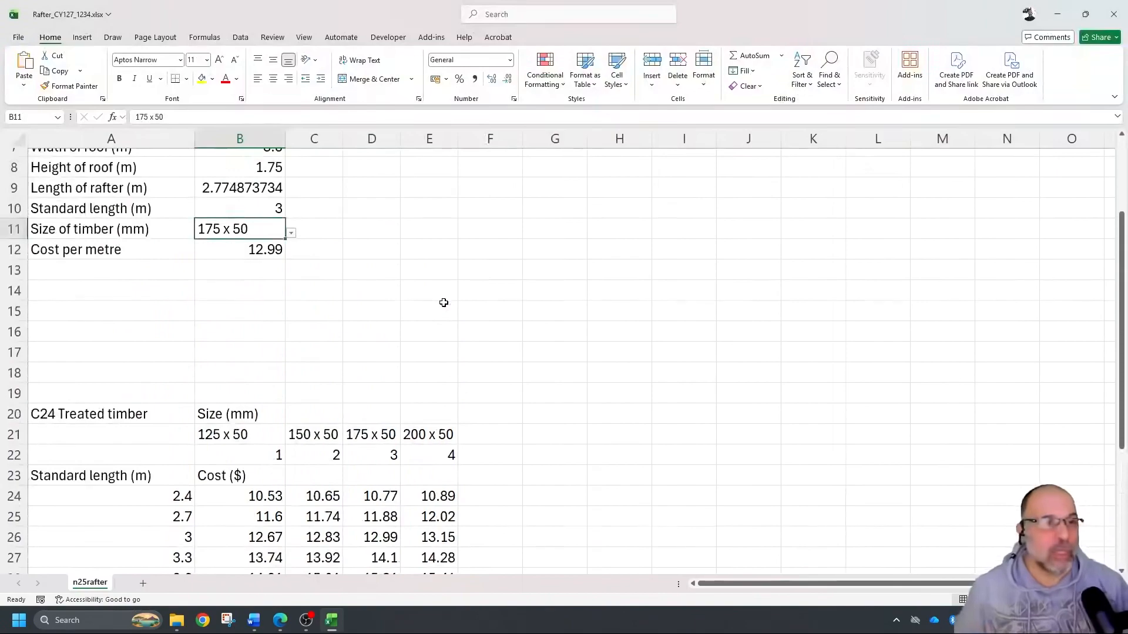
# Step: With the red pen, draw an arrow to the value in B10 and write the note "B10 → Lookup" beside the calculator
pyautogui.click(115, 40)
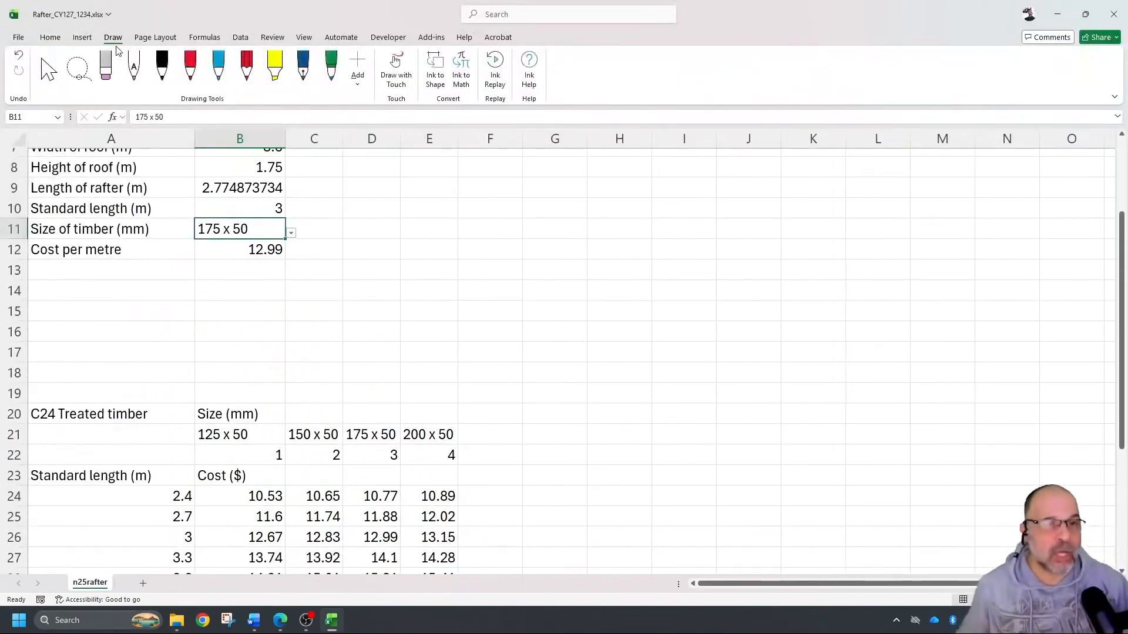
pyautogui.click(162, 66)
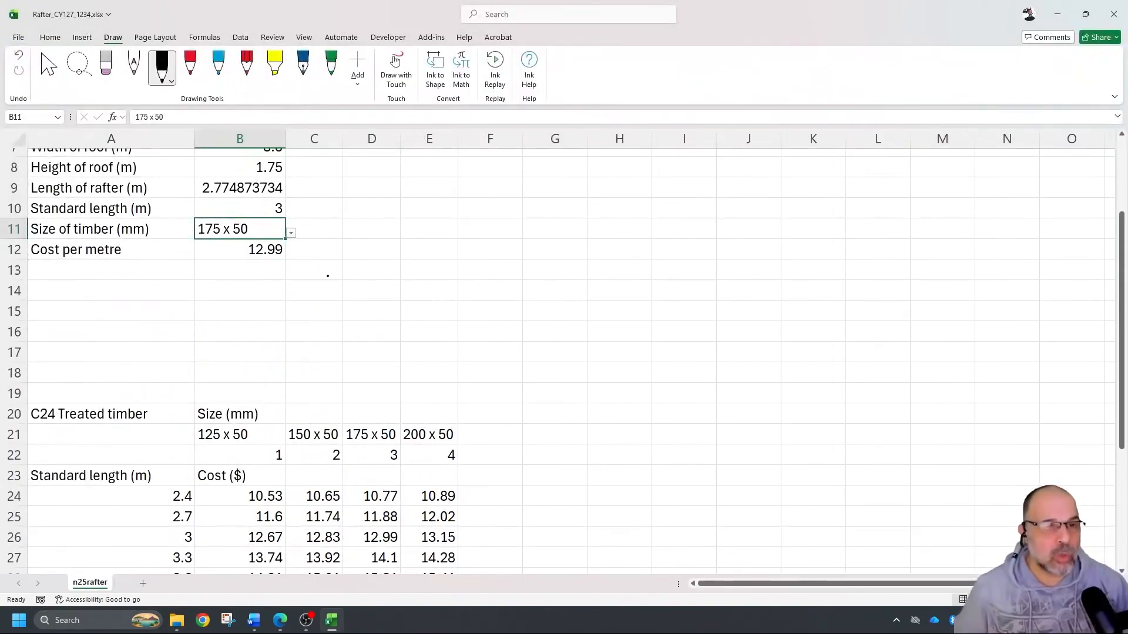
pyautogui.click(191, 74)
pyautogui.moveTo(234, 208); pyautogui.dragTo(247, 210)
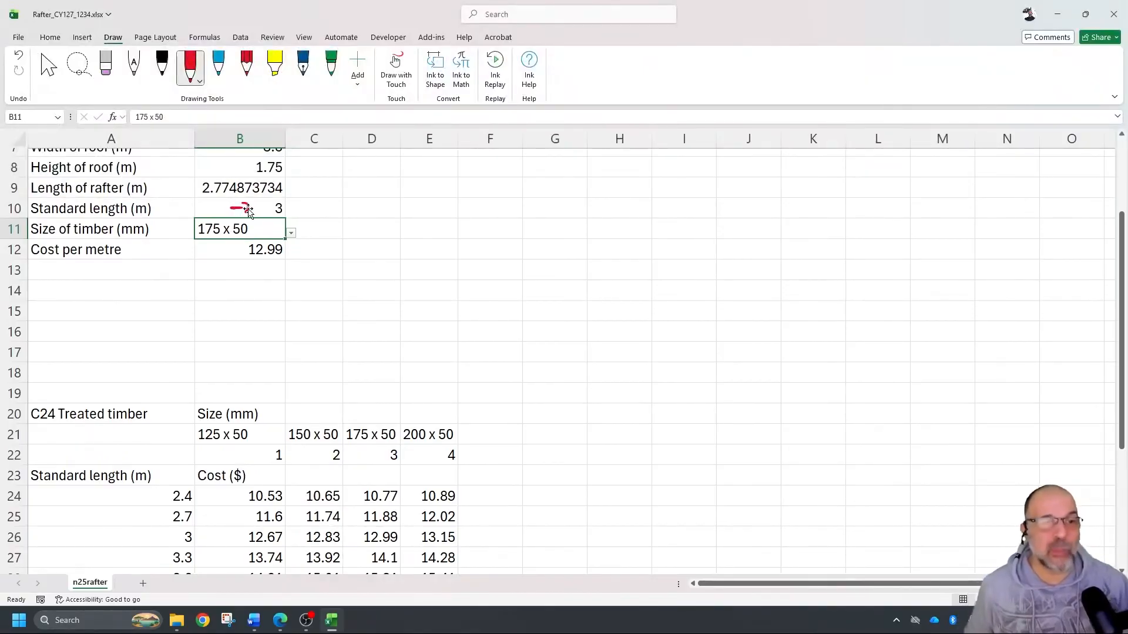
pyautogui.moveTo(477, 177)
pyautogui.mouseDown()
pyautogui.moveTo(477, 198)
pyautogui.moveTo(495, 197)
pyautogui.moveTo(508, 175)
pyautogui.moveTo(508, 196)
pyautogui.mouseUp()
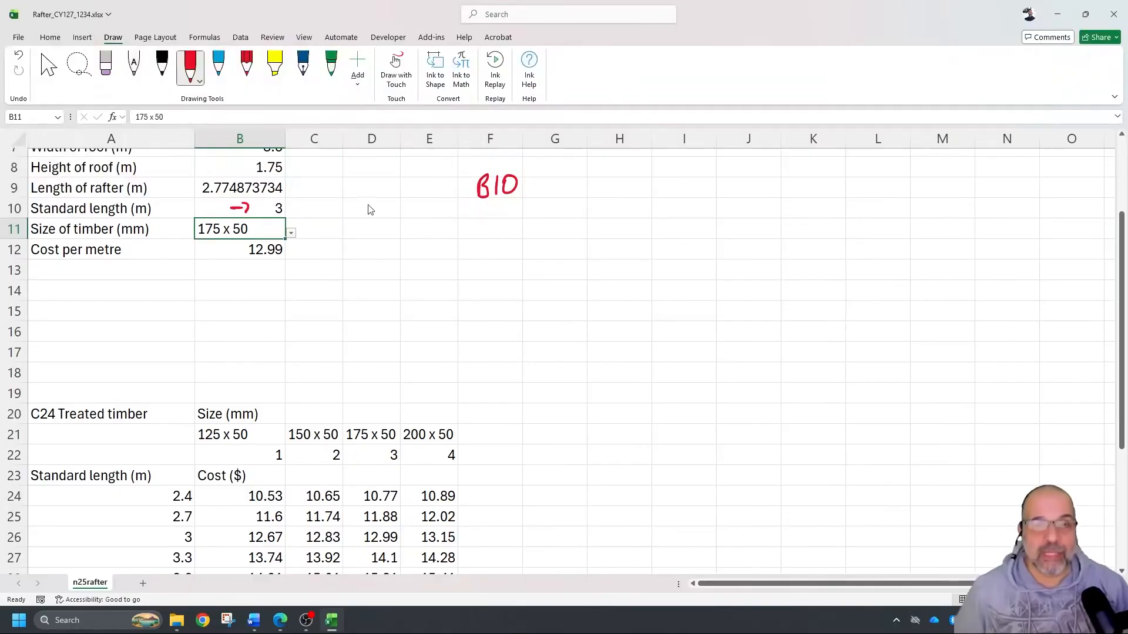
pyautogui.moveTo(527, 186); pyautogui.dragTo(624, 191)
pyautogui.moveTo(628, 180); pyautogui.dragTo(629, 189)
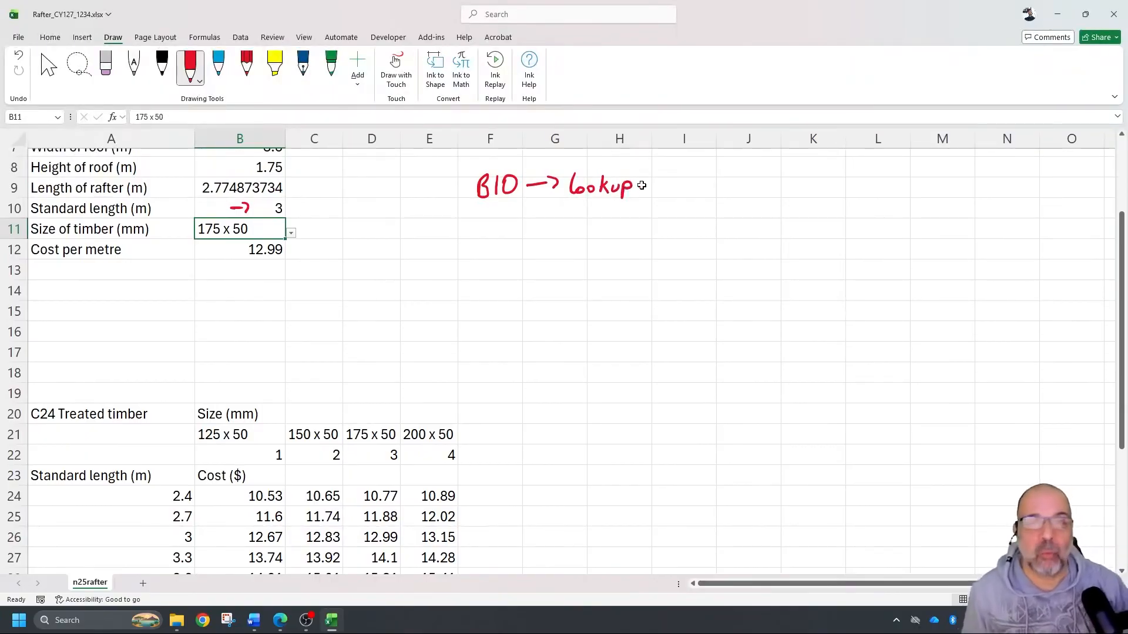
# Step: Mark the lookup table's extent in red under the Standard length heading and at both ends of row 36
pyautogui.scroll(-4, 483, 244)
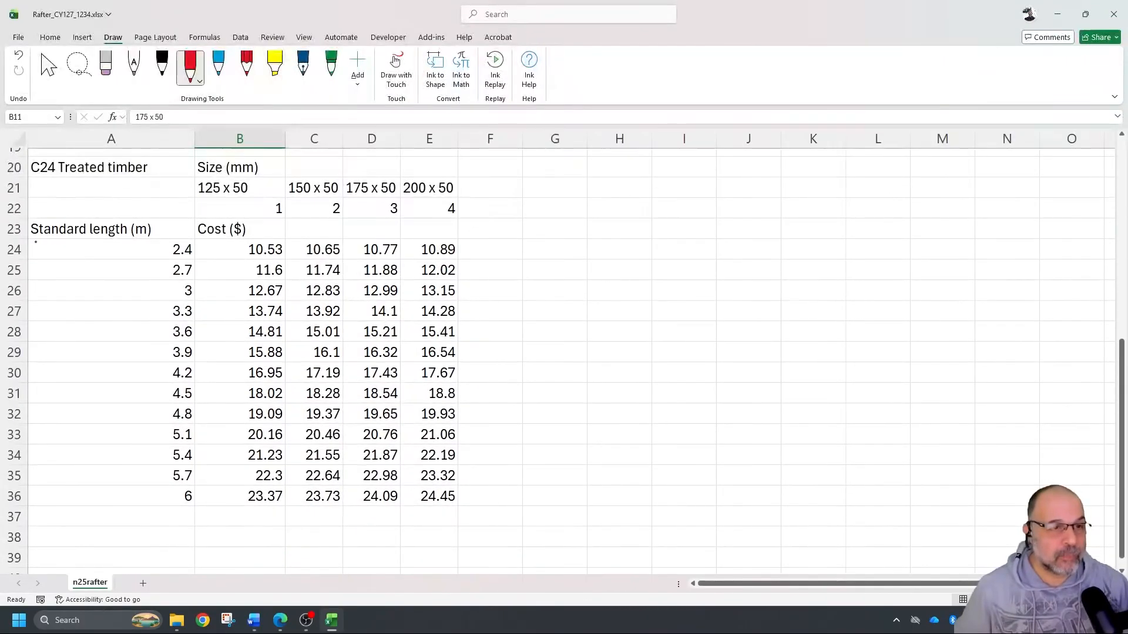
pyautogui.moveTo(32, 239); pyautogui.dragTo(44, 241)
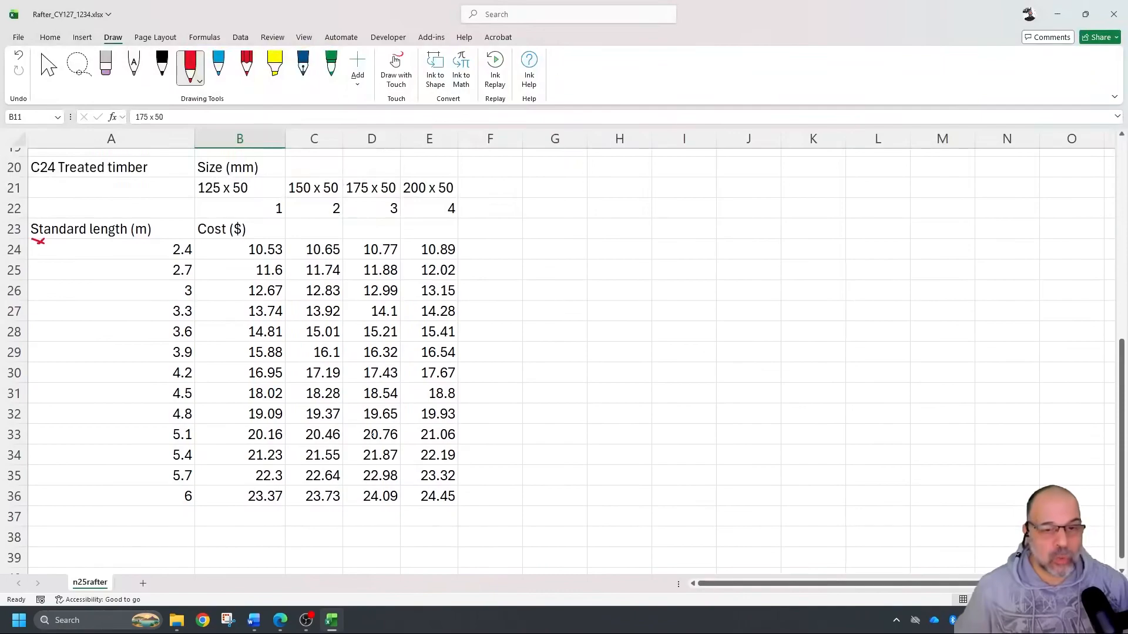
pyautogui.moveTo(456, 503); pyautogui.dragTo(464, 507)
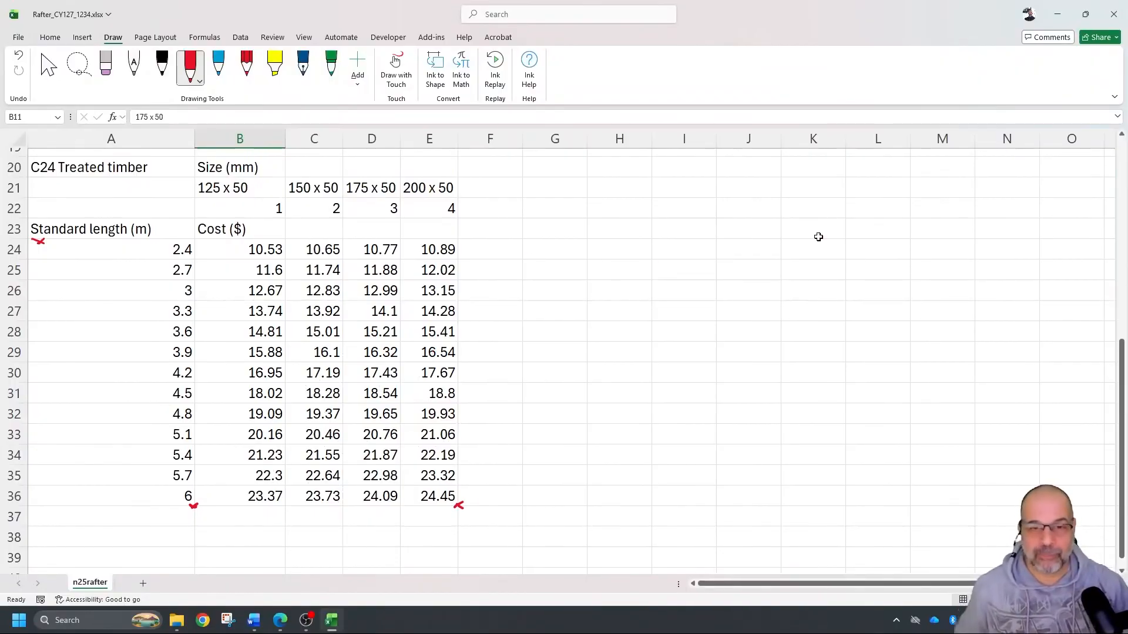
# Step: Write the range note "A24 : E24" in red below the "B10 → Lookup" note
pyautogui.scroll(1, 816, 234)
pyautogui.scroll(6, 818, 236)
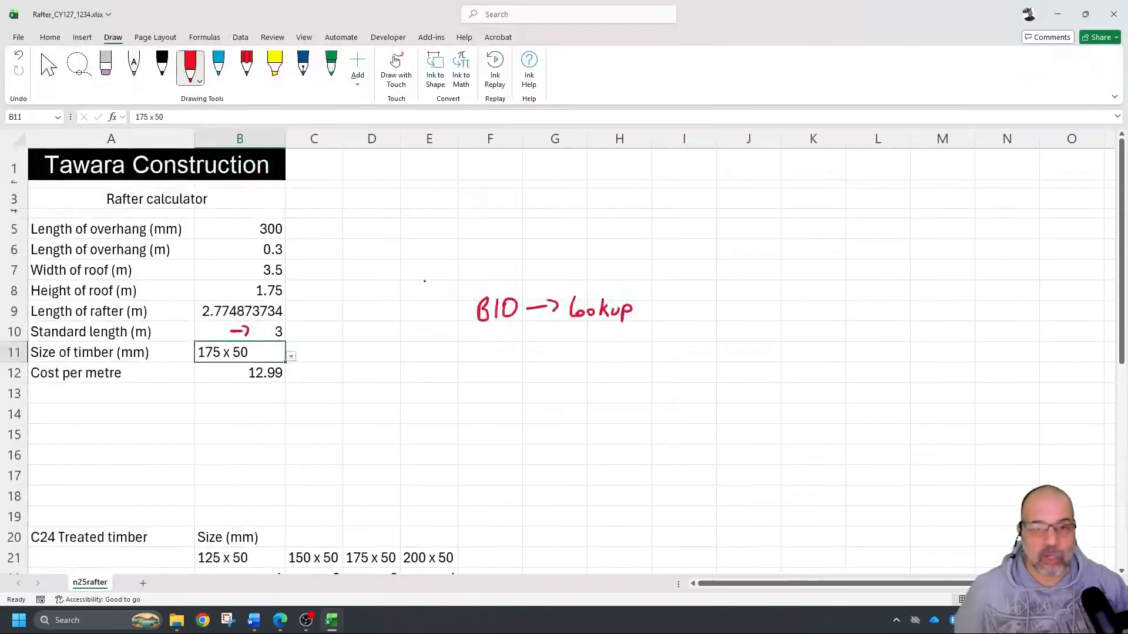
pyautogui.moveTo(491, 358)
pyautogui.mouseDown()
pyautogui.moveTo(497, 334)
pyautogui.moveTo(502, 356)
pyautogui.mouseUp()
pyautogui.moveTo(492, 350); pyautogui.dragTo(598, 351)
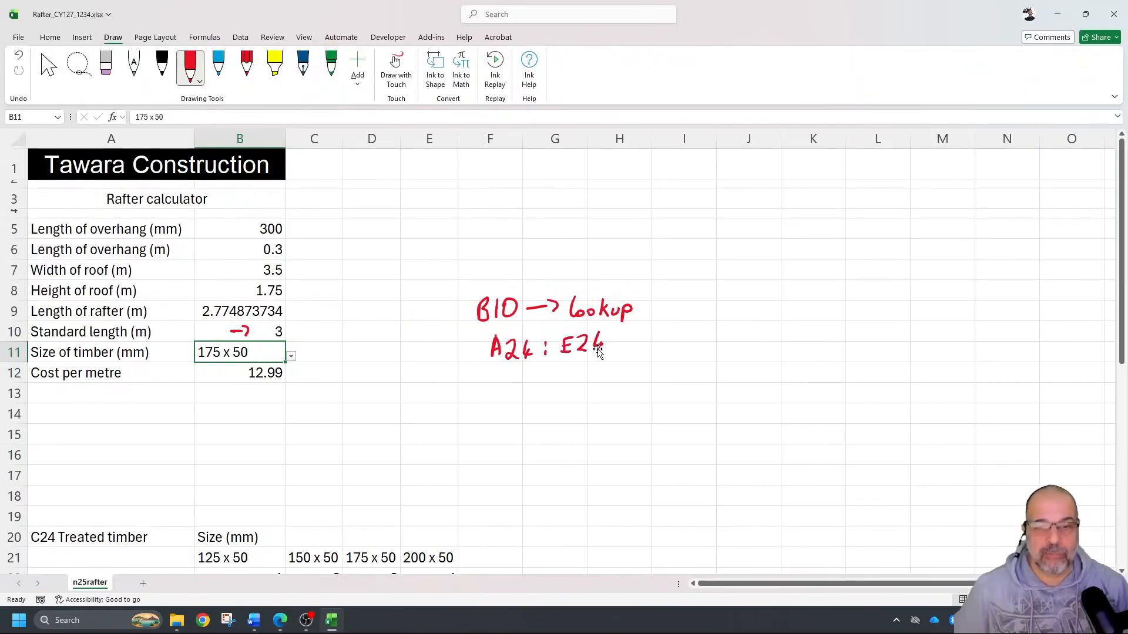
# Step: Draw a red box around the 3 in A26 and underline the four costs in row 26
pyautogui.scroll(-6, 514, 309)
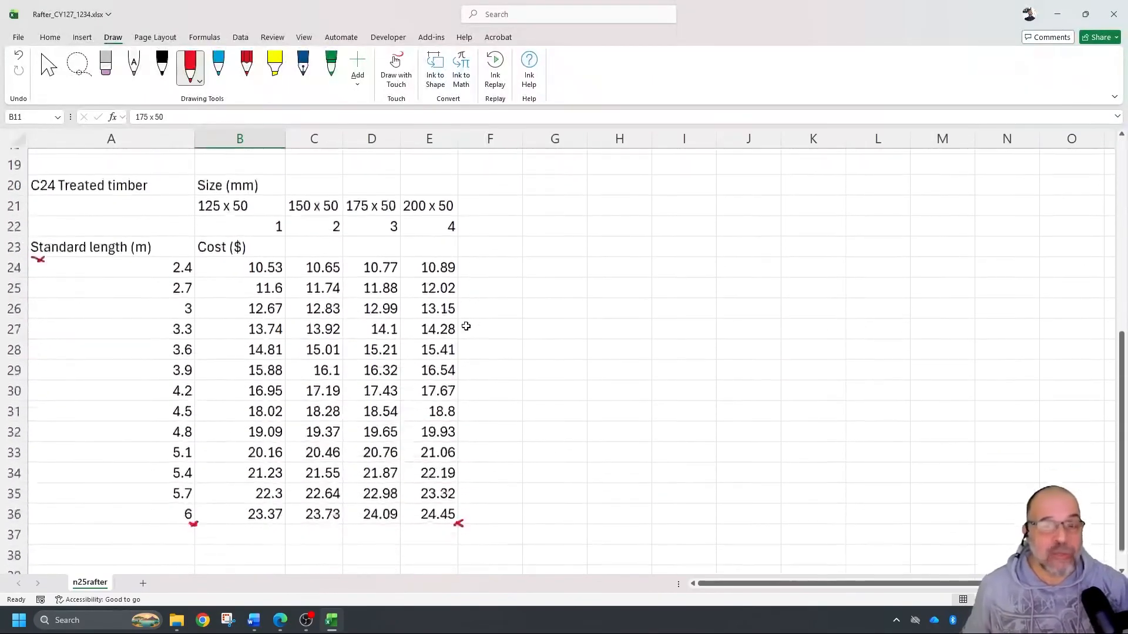
pyautogui.scroll(-1, 466, 326)
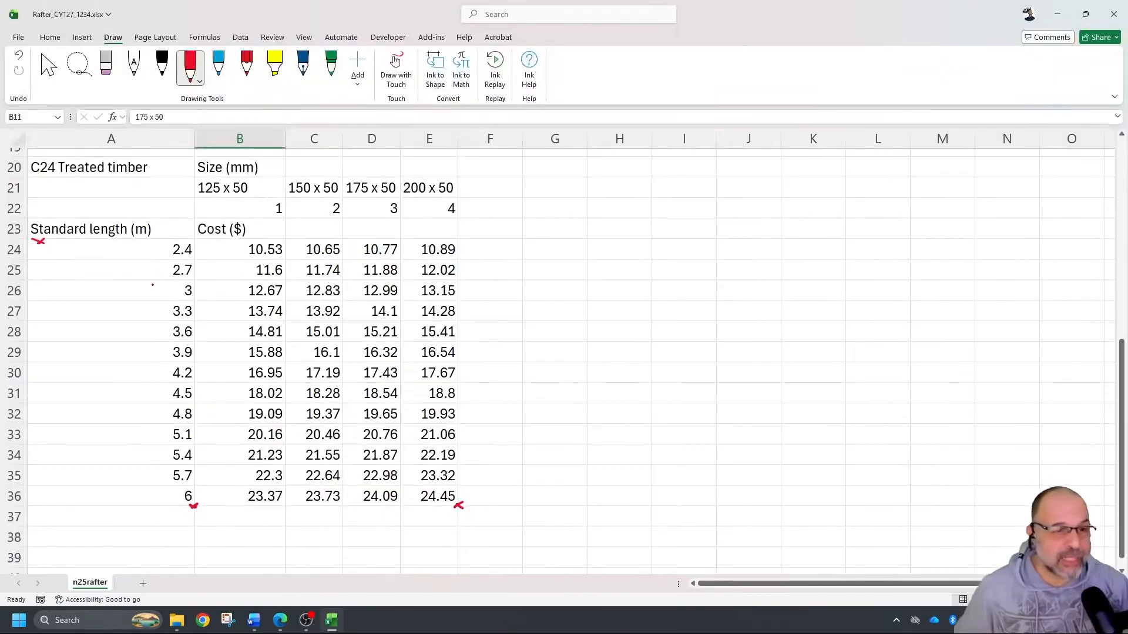
pyautogui.moveTo(154, 280)
pyautogui.mouseDown()
pyautogui.moveTo(154, 300)
pyautogui.moveTo(191, 277)
pyautogui.moveTo(195, 300)
pyautogui.moveTo(155, 300)
pyautogui.mouseUp()
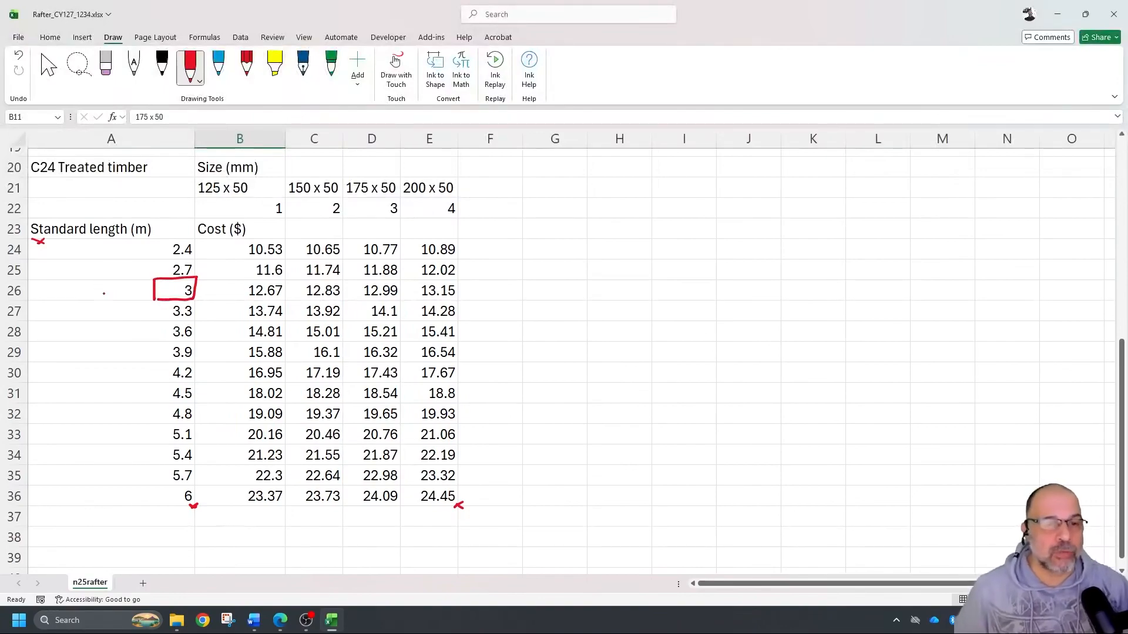
pyautogui.moveTo(257, 301); pyautogui.dragTo(456, 299)
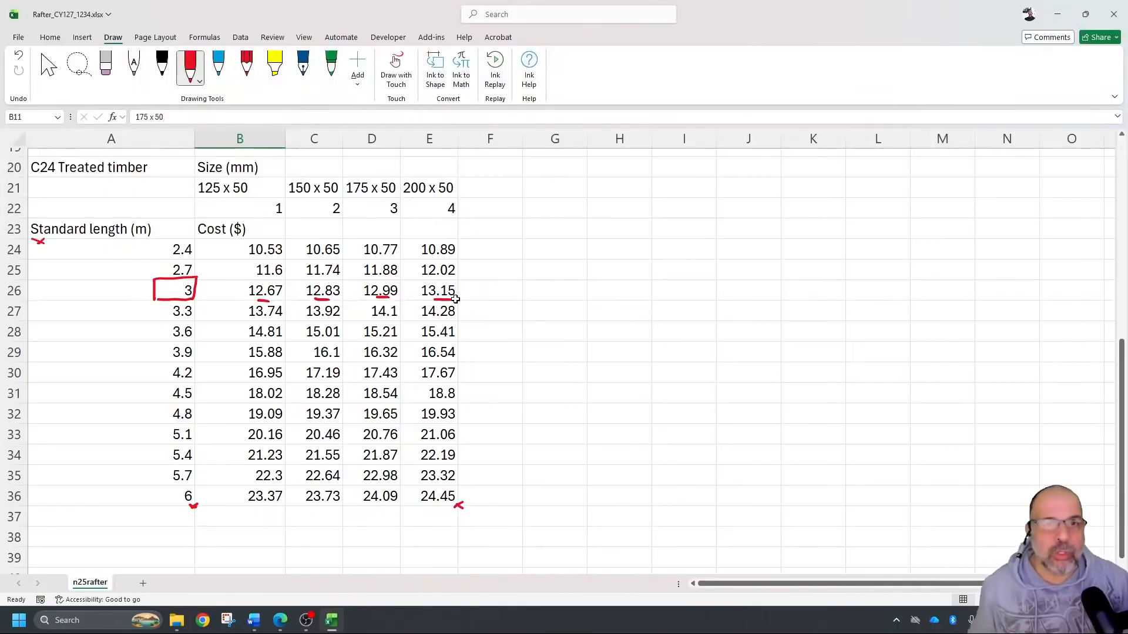
# Step: Write "B11 → Lookup" in red below the range note and compare B11 with the timber sizes in the cost table
pyautogui.scroll(5, 456, 298)
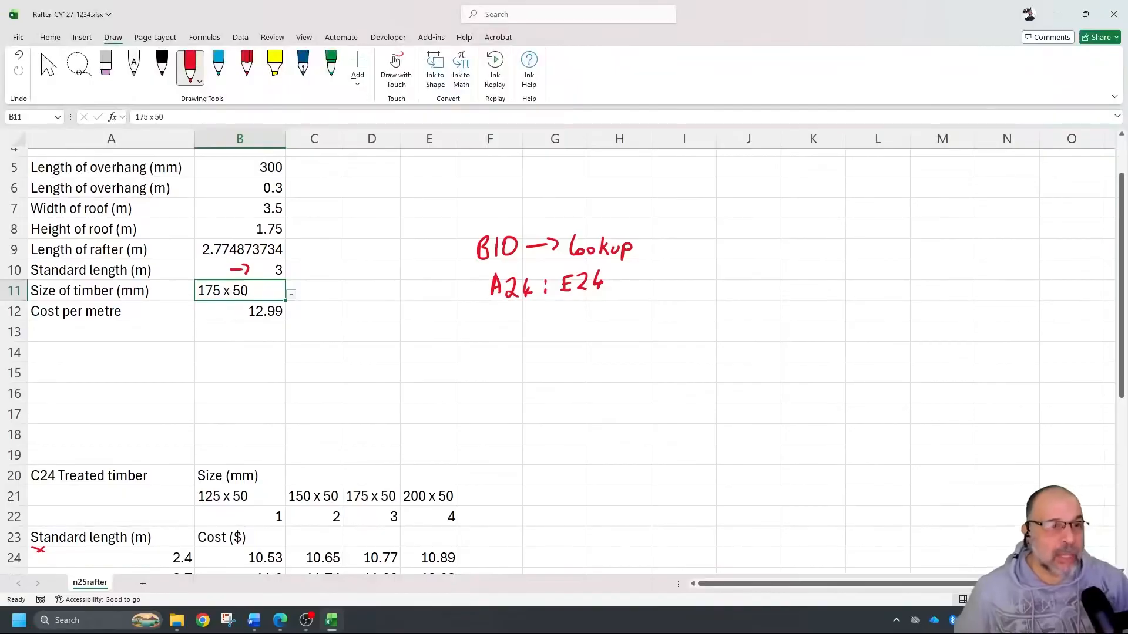
pyautogui.moveTo(502, 331)
pyautogui.mouseDown()
pyautogui.moveTo(502, 347)
pyautogui.moveTo(604, 337)
pyautogui.mouseUp()
pyautogui.moveTo(609, 333); pyautogui.dragTo(638, 336)
pyautogui.moveTo(641, 327)
pyautogui.mouseDown()
pyautogui.moveTo(641, 346)
pyautogui.moveTo(644, 333)
pyautogui.mouseUp()
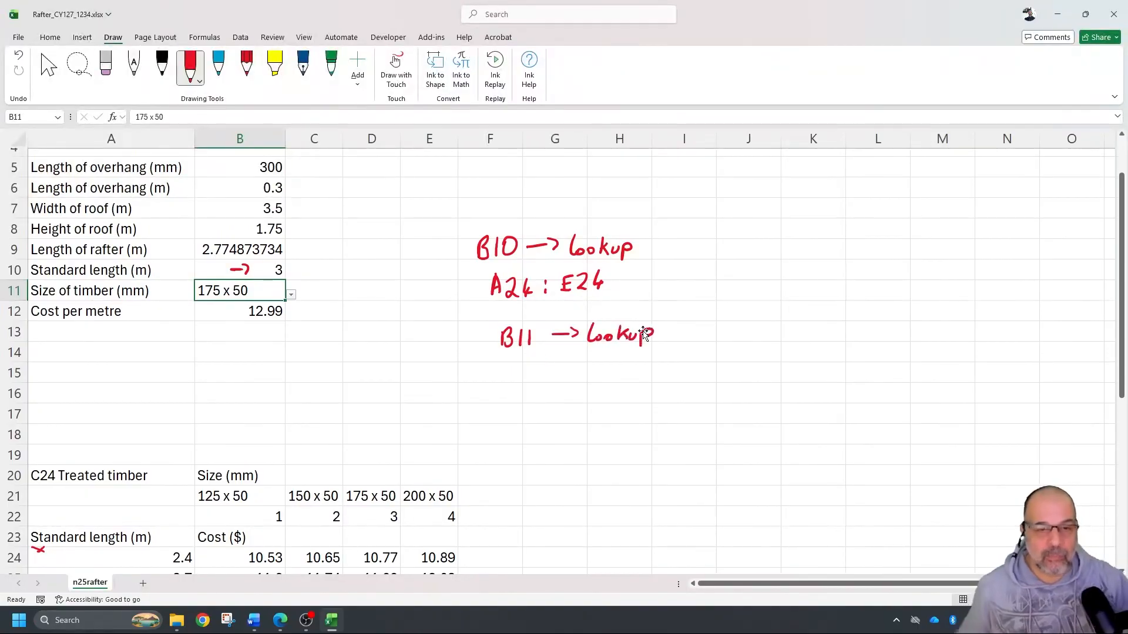
pyautogui.scroll(-5, 643, 333)
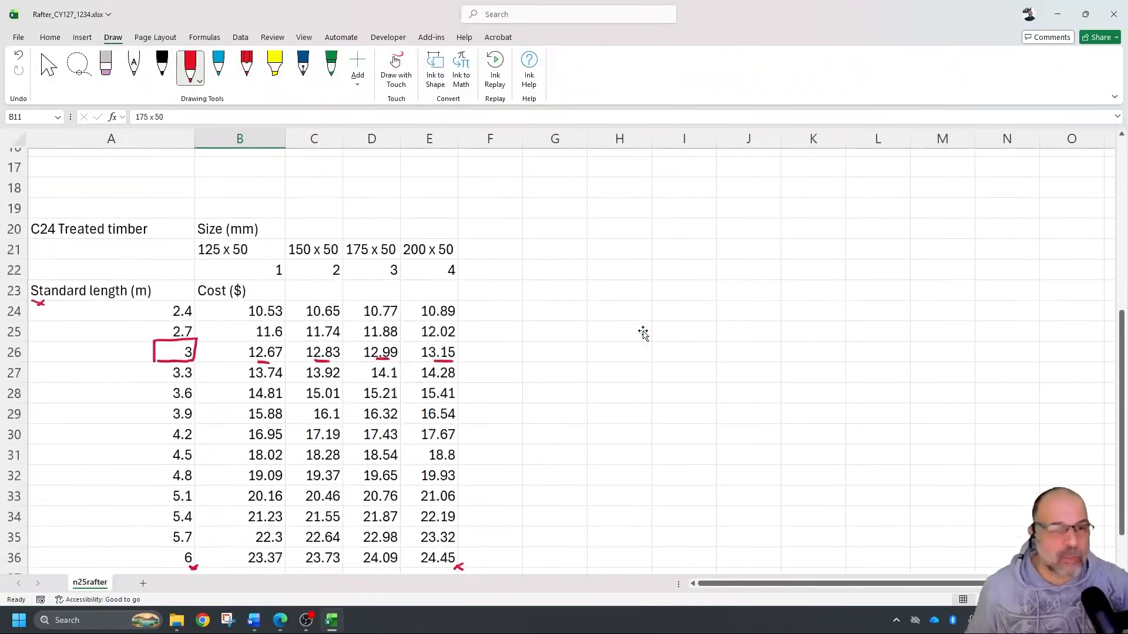
pyautogui.scroll(6, 643, 333)
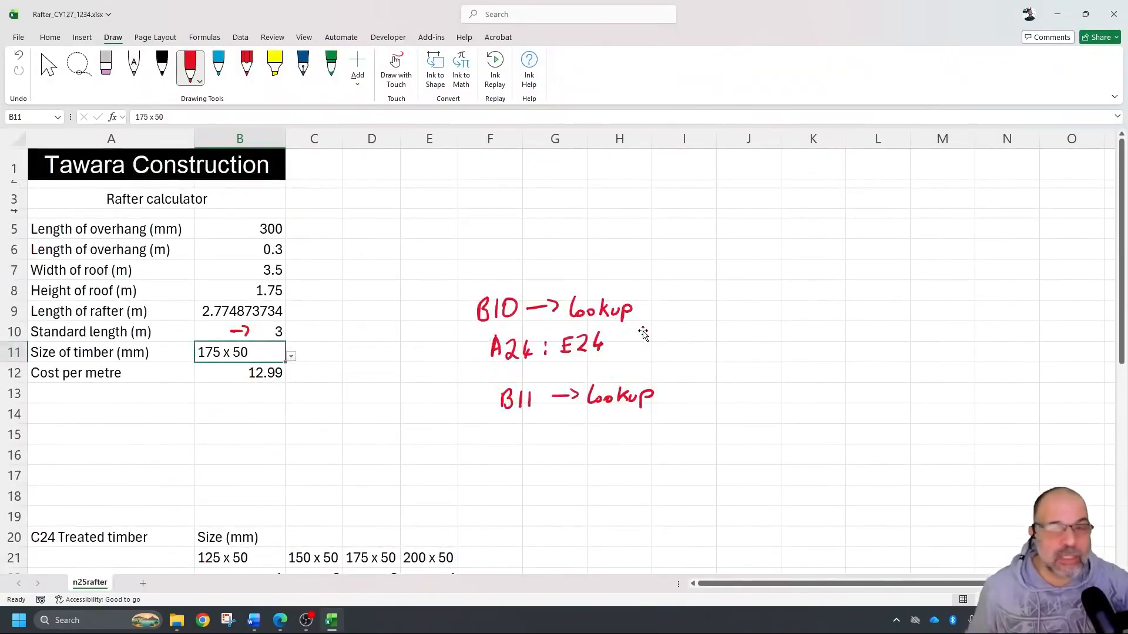
pyautogui.scroll(-6, 643, 333)
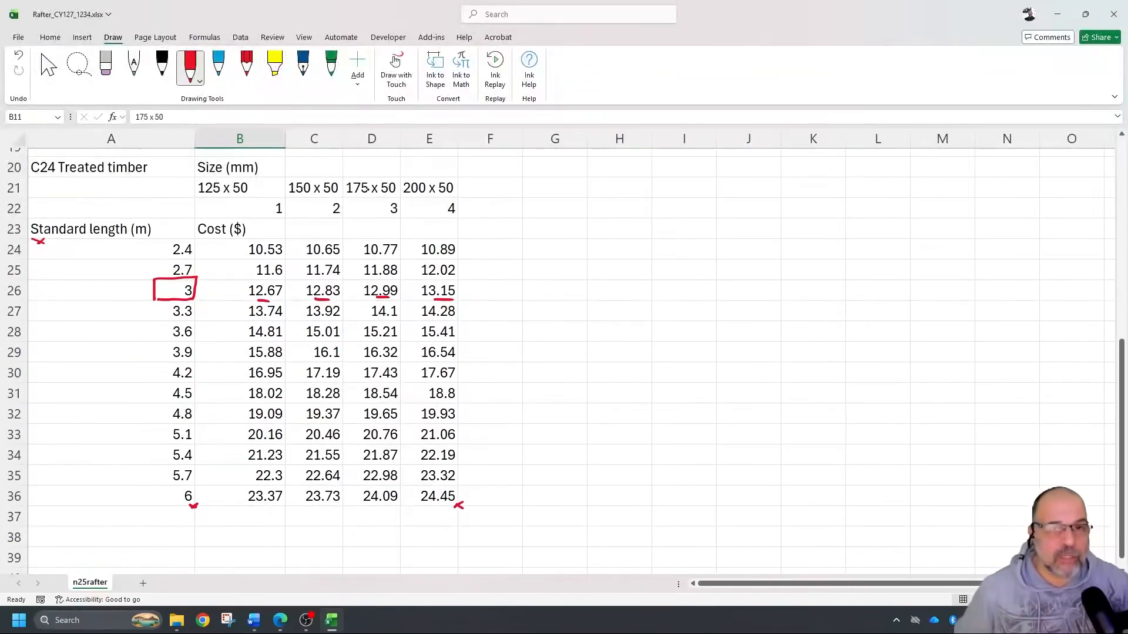
# Step: Draw a red box around the four timber sizes in row 21 and another around 175 x 50 in D21
pyautogui.moveTo(345, 179)
pyautogui.mouseDown()
pyautogui.moveTo(347, 197)
pyautogui.moveTo(398, 196)
pyautogui.moveTo(381, 176)
pyautogui.moveTo(347, 180)
pyautogui.mouseUp()
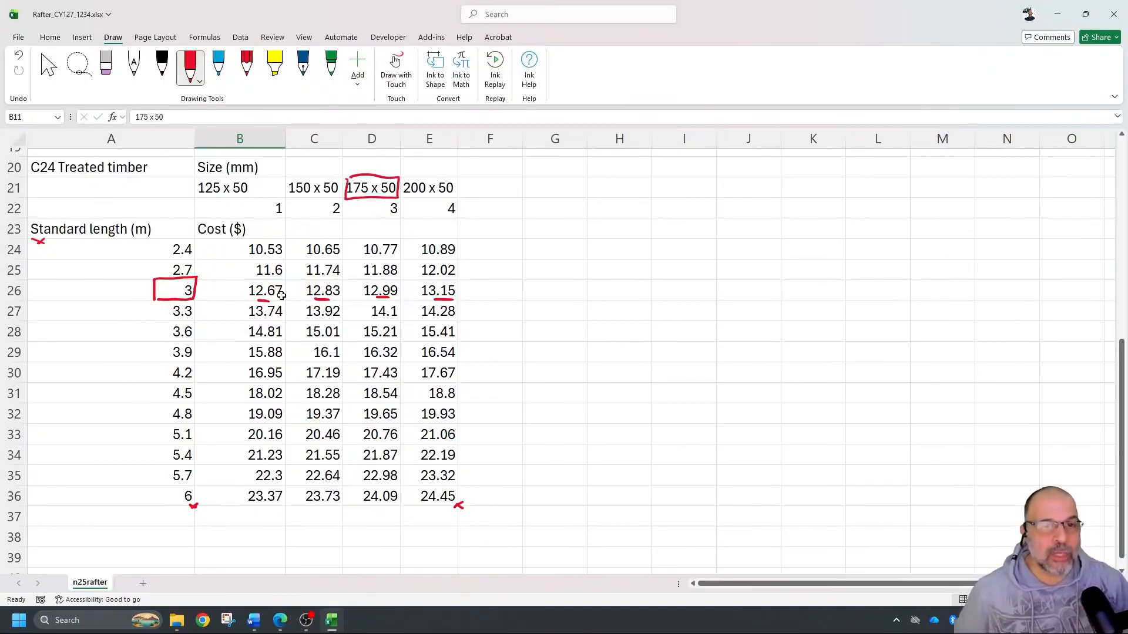
pyautogui.hotkey('ctrl', 'z')
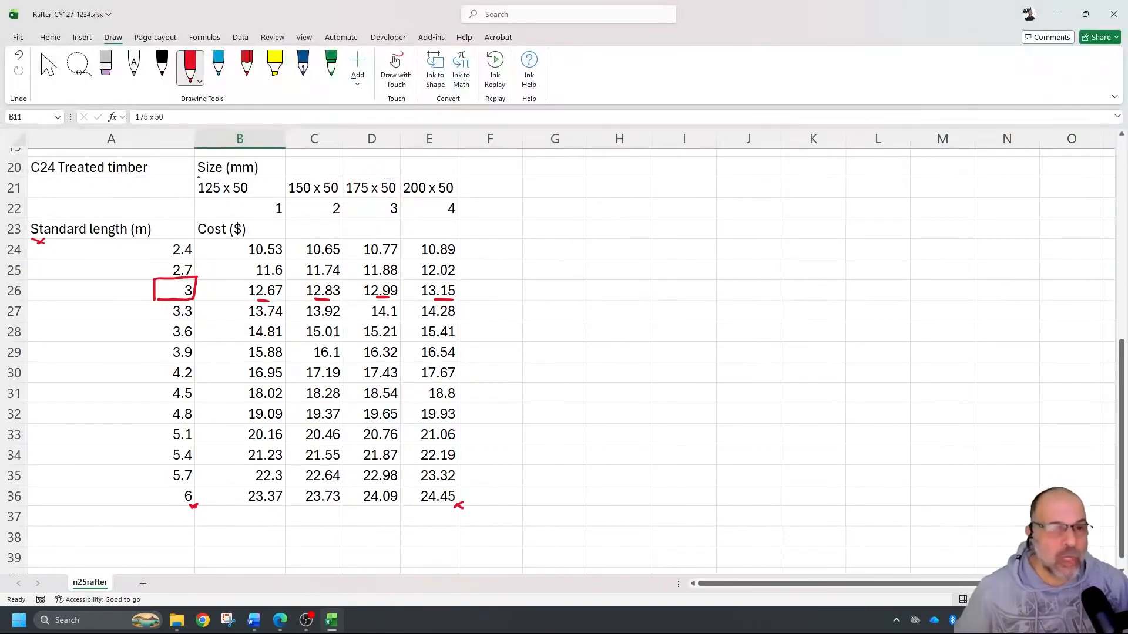
pyautogui.moveTo(197, 178)
pyautogui.mouseDown()
pyautogui.moveTo(197, 194)
pyautogui.moveTo(459, 202)
pyautogui.moveTo(457, 175)
pyautogui.moveTo(198, 177)
pyautogui.mouseUp()
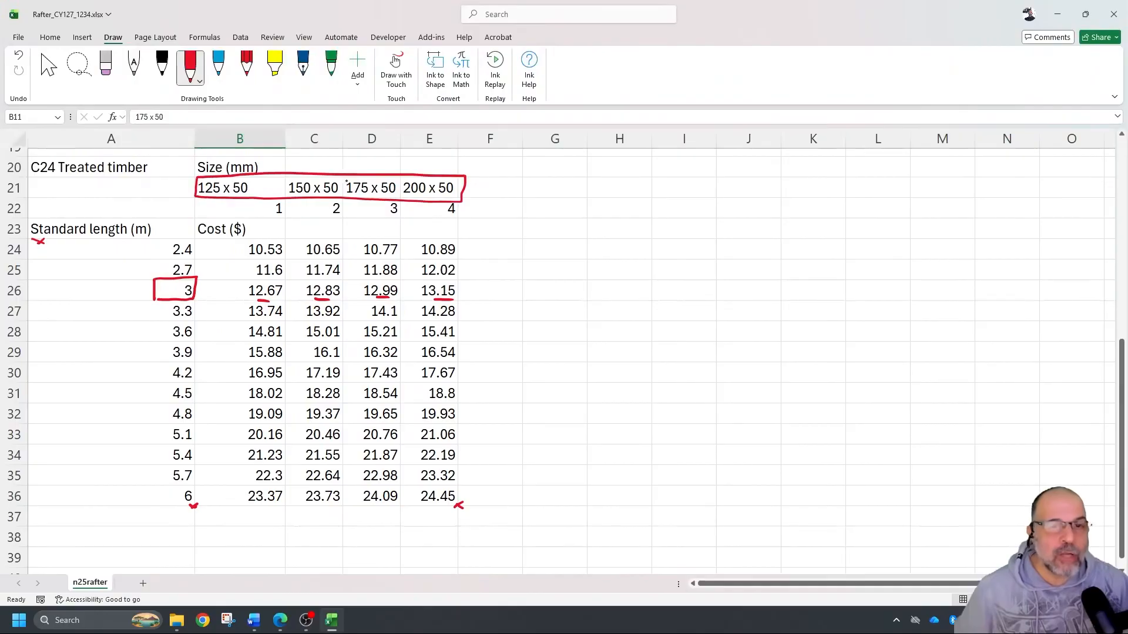
pyautogui.moveTo(345, 177)
pyautogui.mouseDown()
pyautogui.moveTo(345, 198)
pyautogui.moveTo(402, 193)
pyautogui.moveTo(382, 175)
pyautogui.mouseUp()
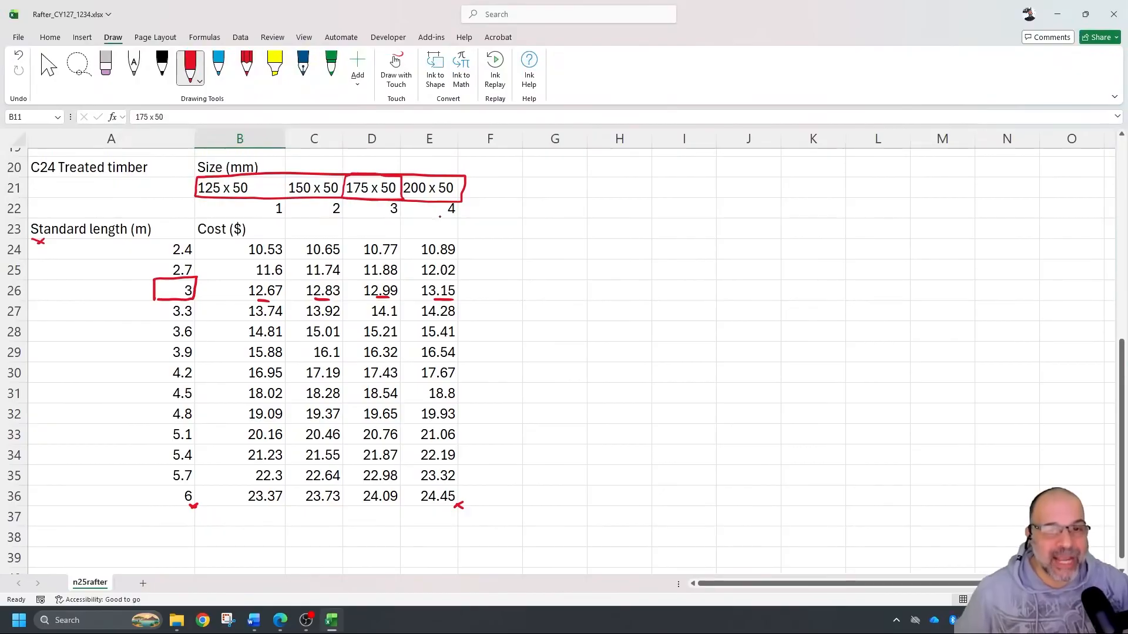
# Step: Draw a red box around the 12.99 in D26 and underline the cost per metre in B12 in red
pyautogui.moveTo(341, 291)
pyautogui.mouseDown()
pyautogui.moveTo(397, 298)
pyautogui.moveTo(401, 280)
pyautogui.moveTo(340, 281)
pyautogui.mouseUp()
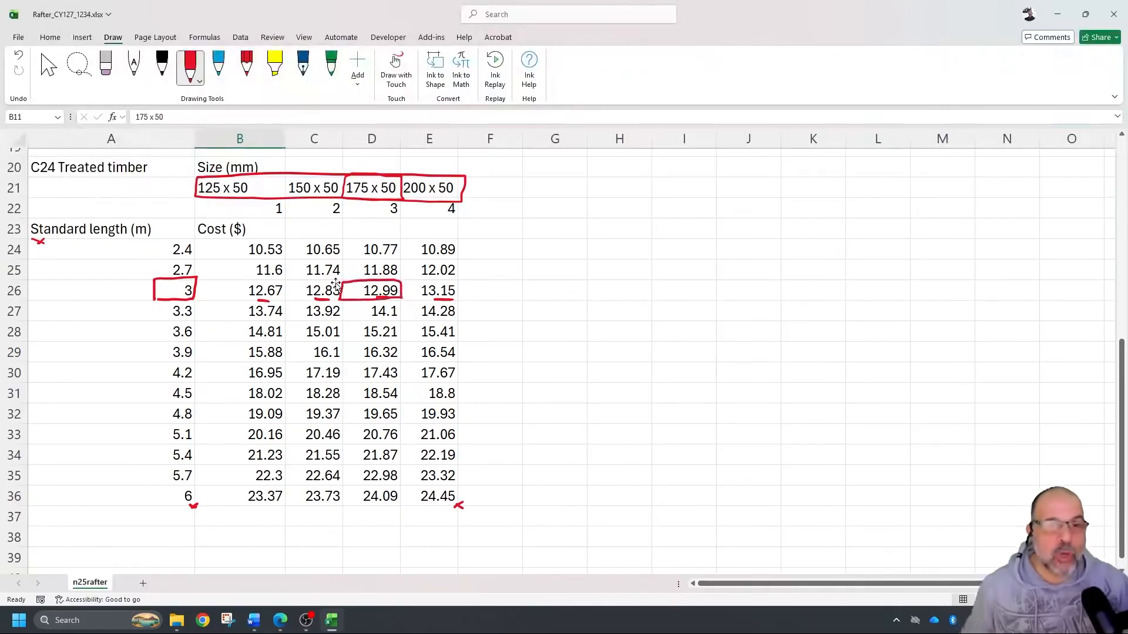
pyautogui.scroll(4, 776, 301)
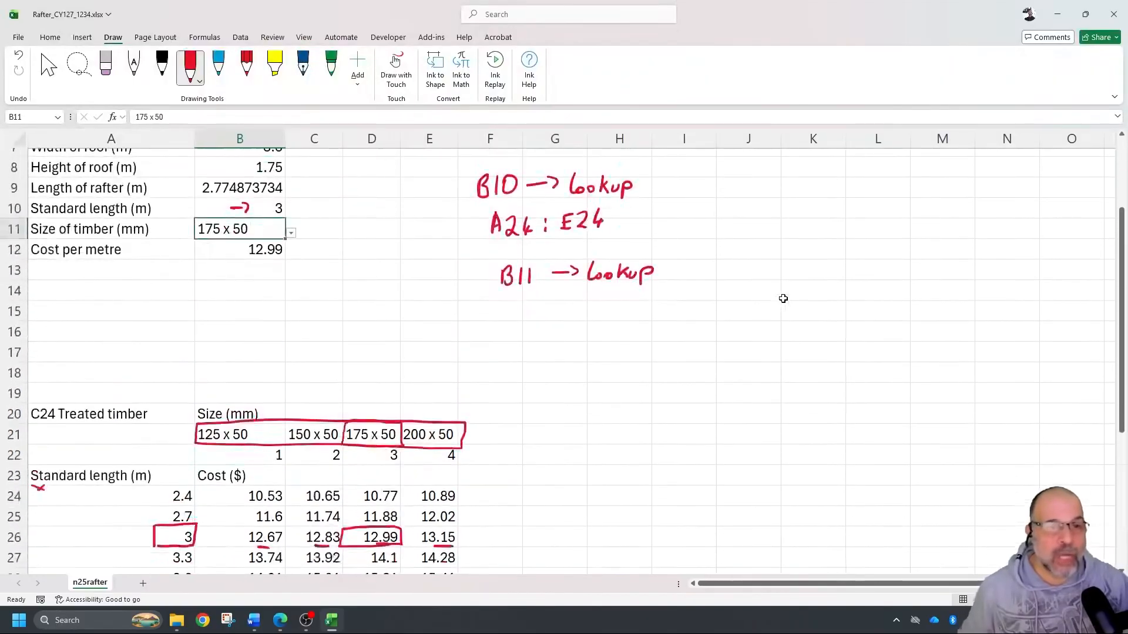
pyautogui.moveTo(246, 260); pyautogui.dragTo(298, 265)
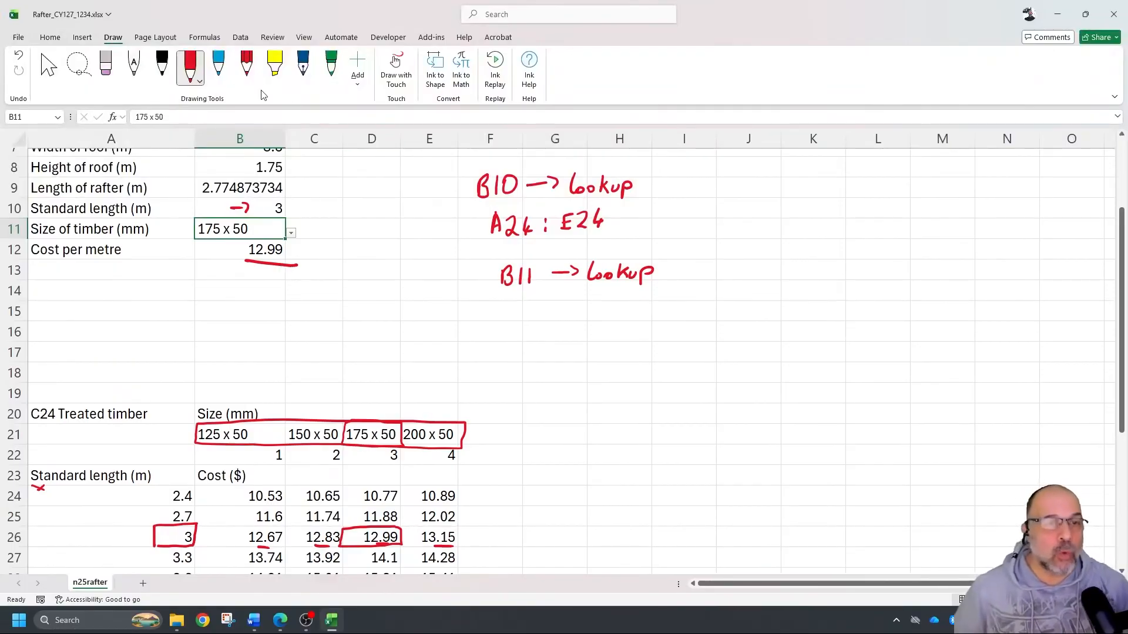
# Step: Add blue arrows numbered 1 and 2 beside the "B10 → Lookup" and "B11 → Lookup" notes
pyautogui.click(217, 67)
pyautogui.moveTo(662, 176)
pyautogui.mouseDown()
pyautogui.moveTo(682, 189)
pyautogui.moveTo(654, 191)
pyautogui.mouseUp()
pyautogui.moveTo(678, 258)
pyautogui.mouseDown()
pyautogui.moveTo(696, 271)
pyautogui.moveTo(678, 269)
pyautogui.mouseUp()
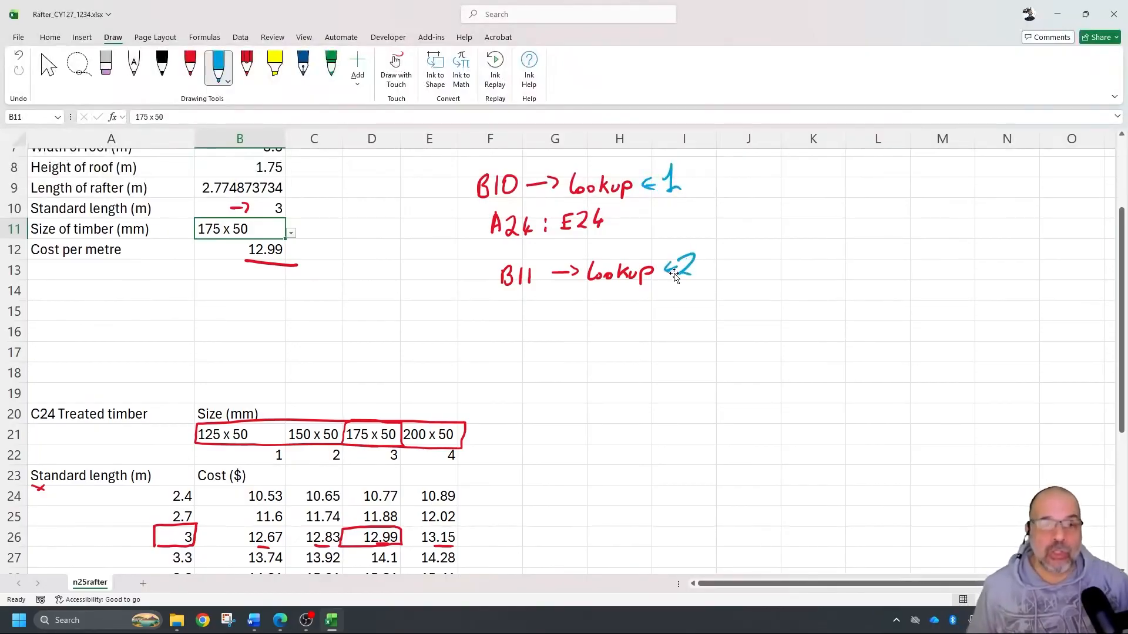
# Step: Draw a blue downward arrow beside the standard lengths from row 25 to row 36, and try an arrow across row 22
pyautogui.scroll(-4, 411, 331)
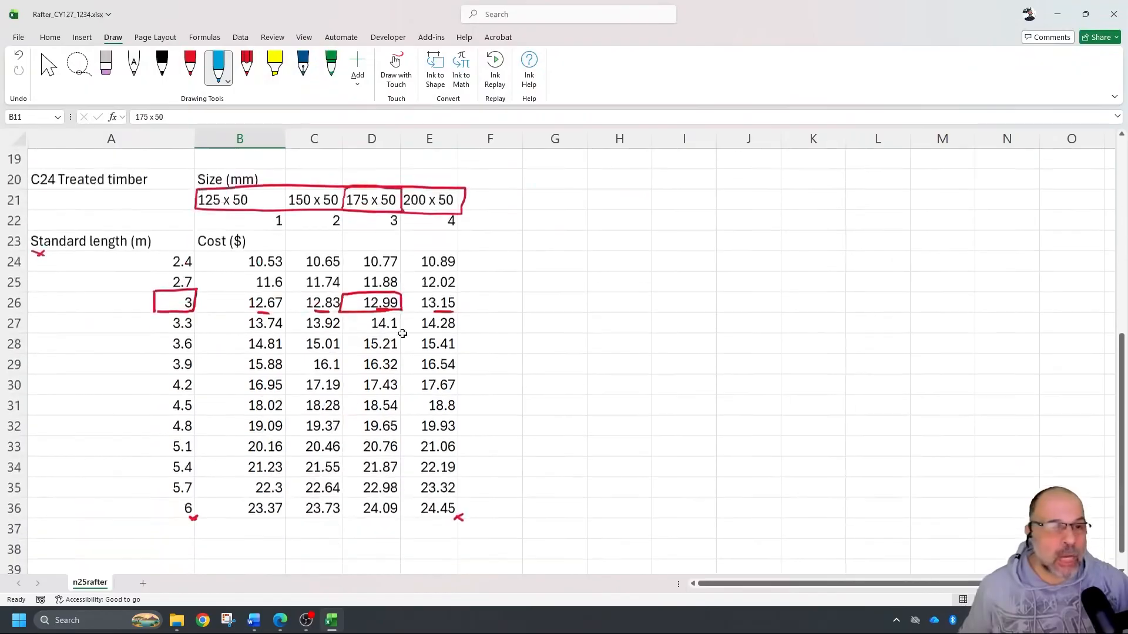
pyautogui.moveTo(128, 269)
pyautogui.mouseDown()
pyautogui.moveTo(125, 479)
pyautogui.moveTo(140, 477)
pyautogui.mouseUp()
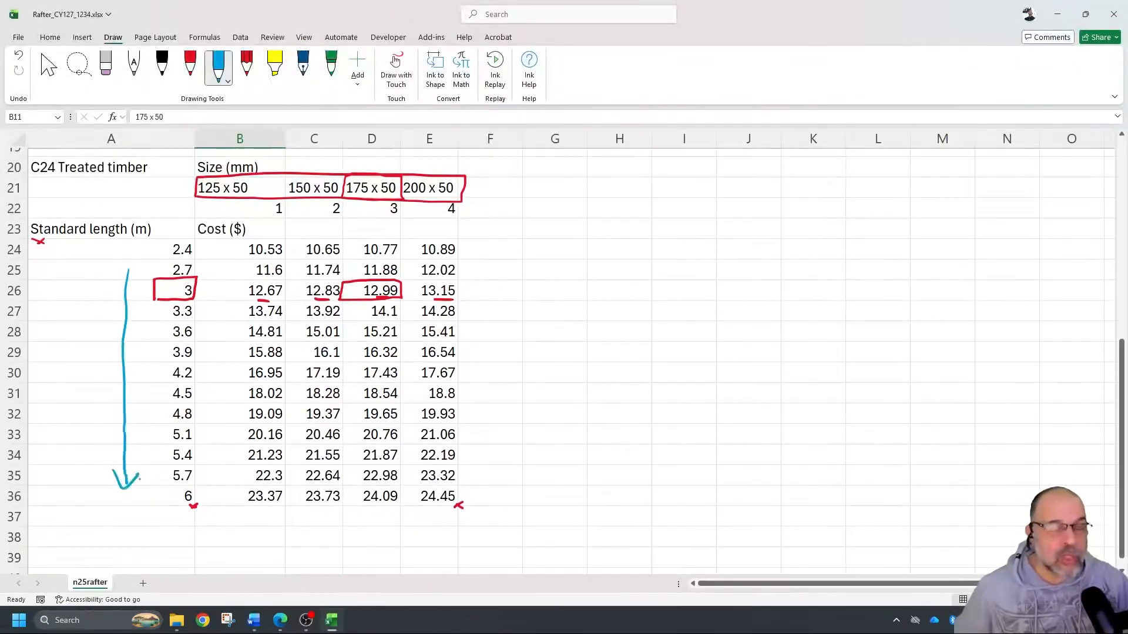
pyautogui.moveTo(223, 207); pyautogui.dragTo(456, 214)
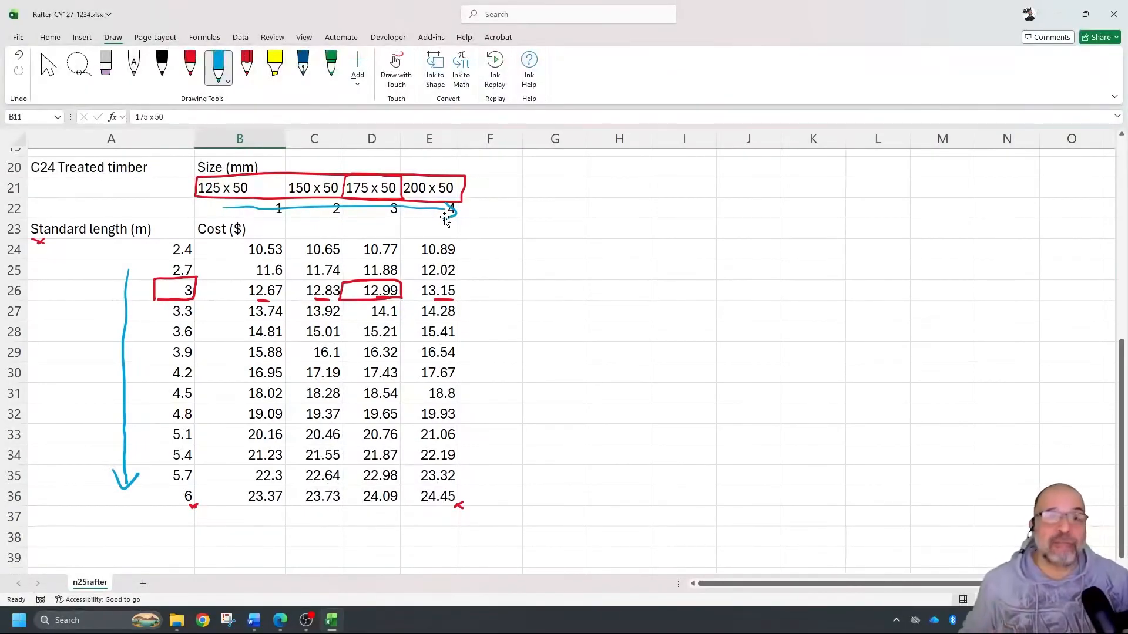
pyautogui.click(247, 207)
pyautogui.click(457, 216)
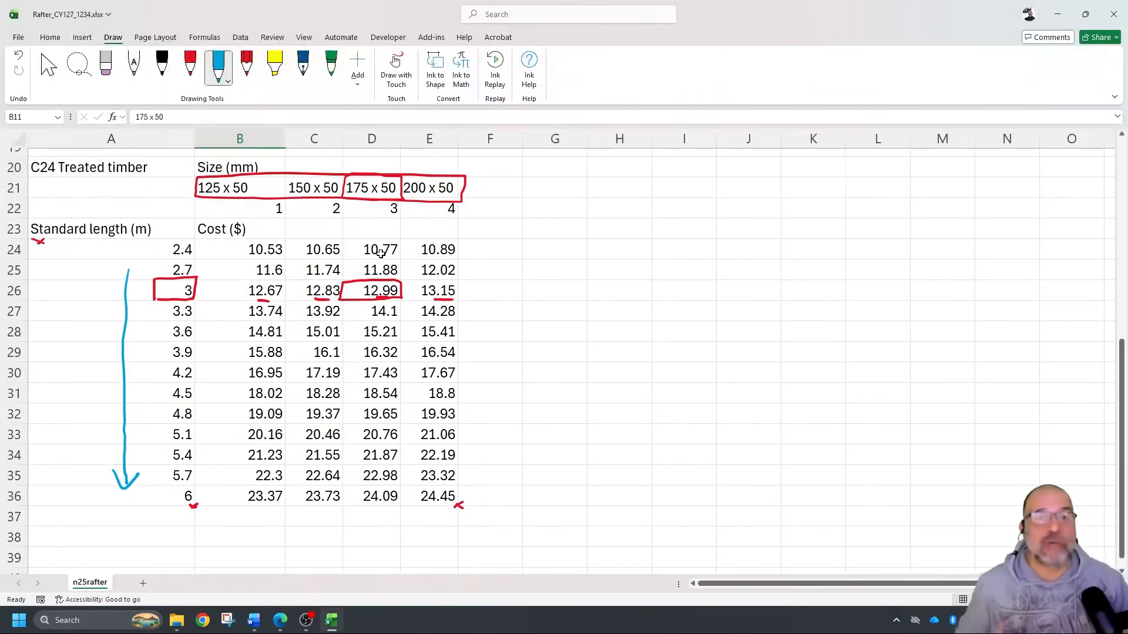
# Step: Write the > and < operators in red in column F beside the rafter calculator and link them with a double-headed arrow
pyautogui.scroll(6, 597, 241)
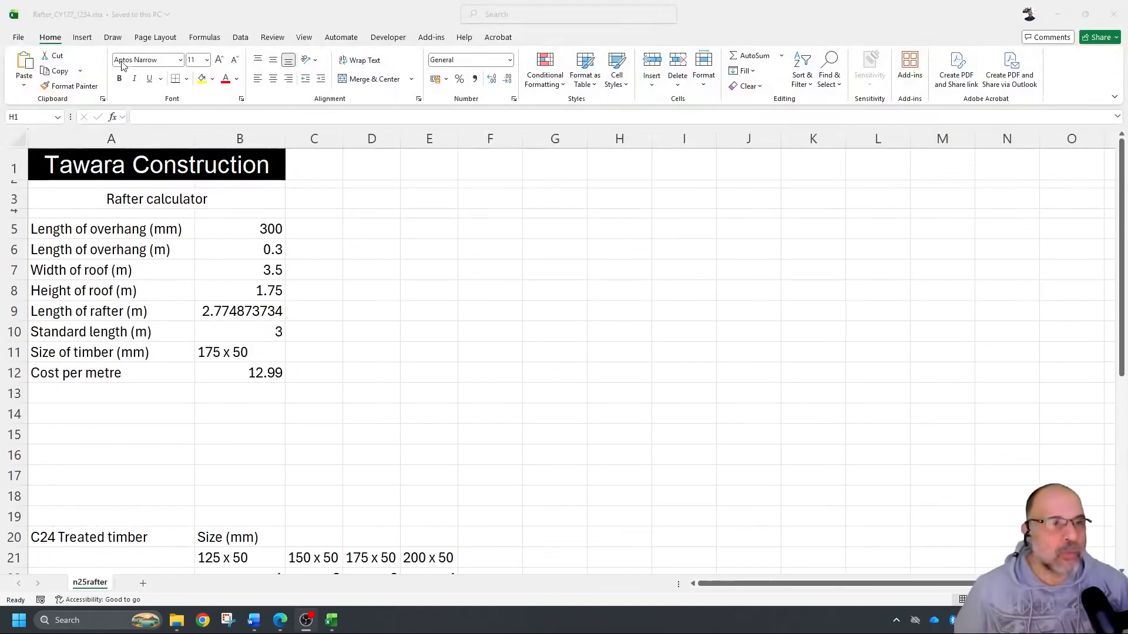
pyautogui.click(112, 37)
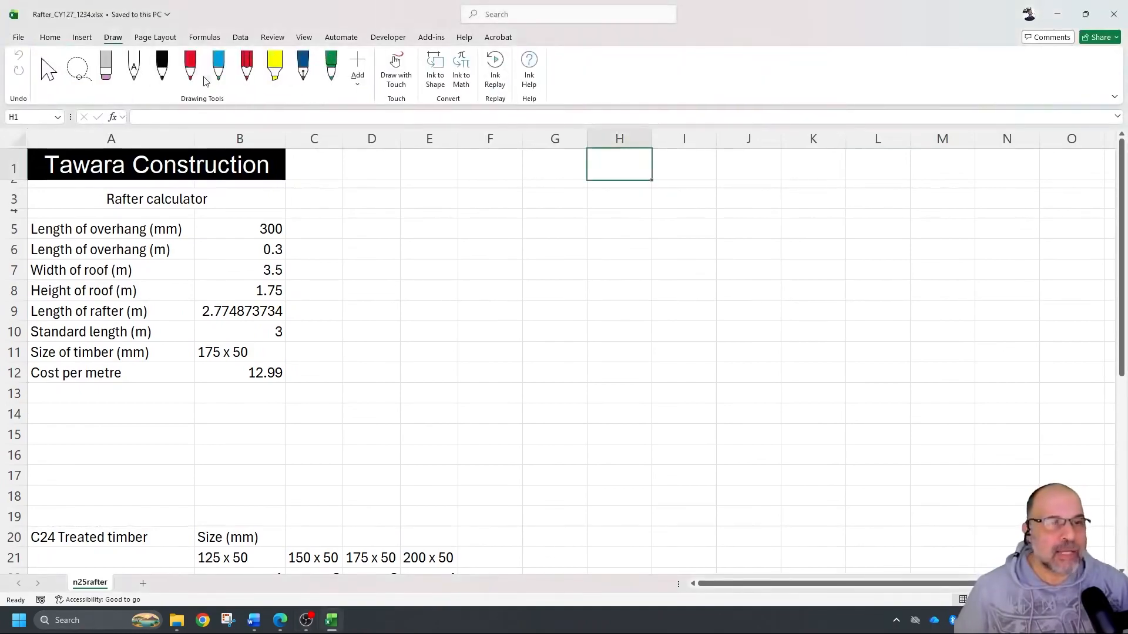
pyautogui.click(189, 67)
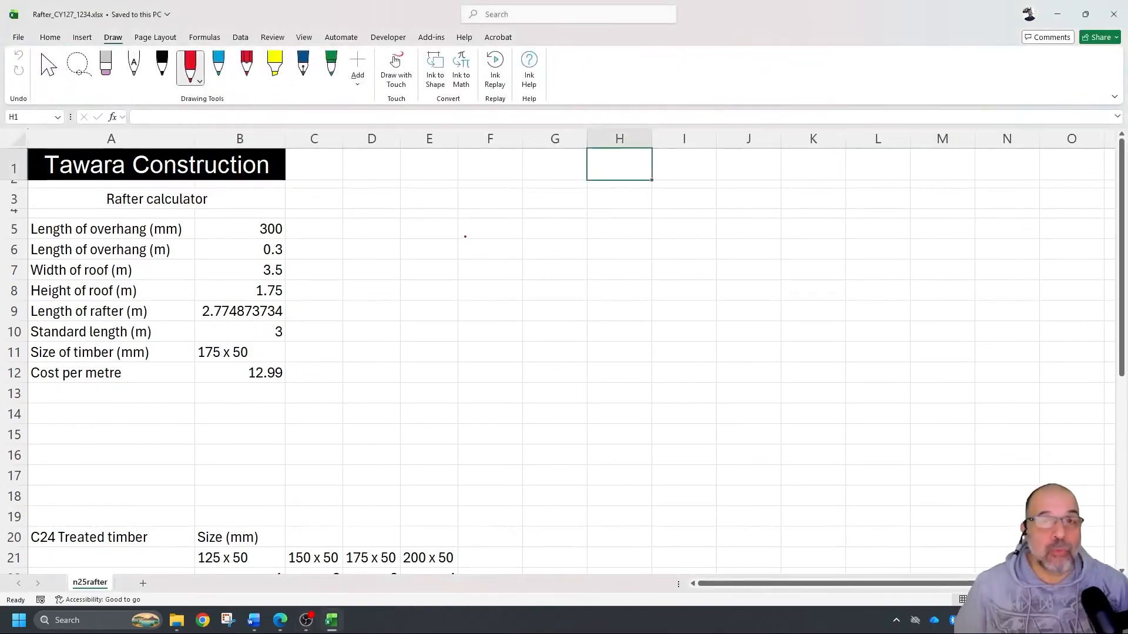
pyautogui.moveTo(479, 199); pyautogui.dragTo(487, 229)
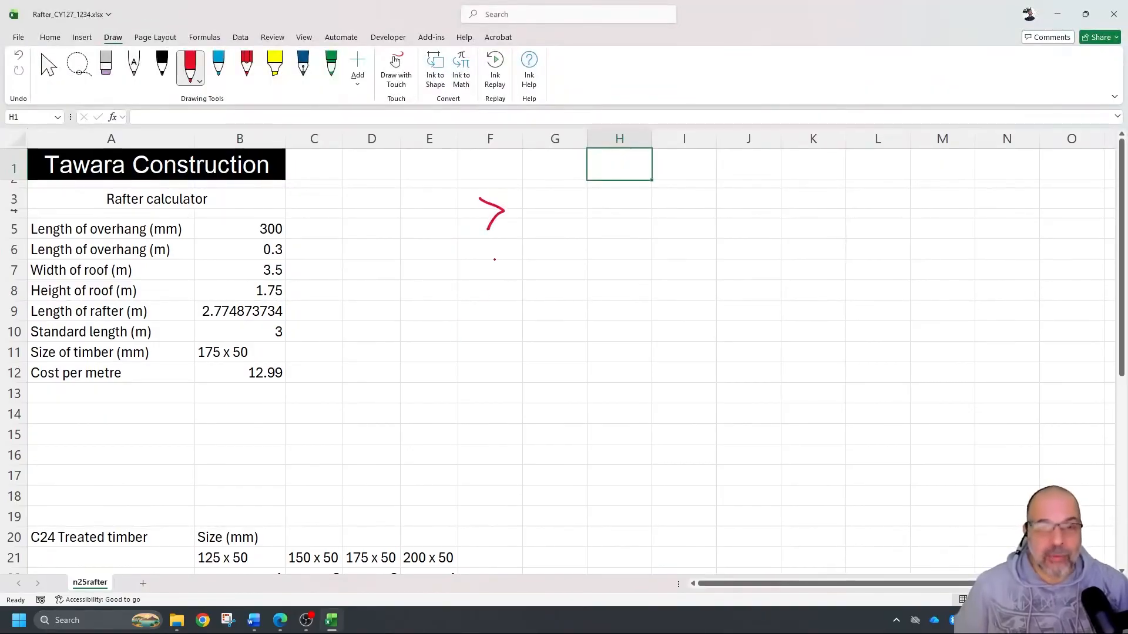
pyautogui.moveTo(499, 253)
pyautogui.mouseDown()
pyautogui.moveTo(480, 267)
pyautogui.moveTo(496, 287)
pyautogui.mouseUp()
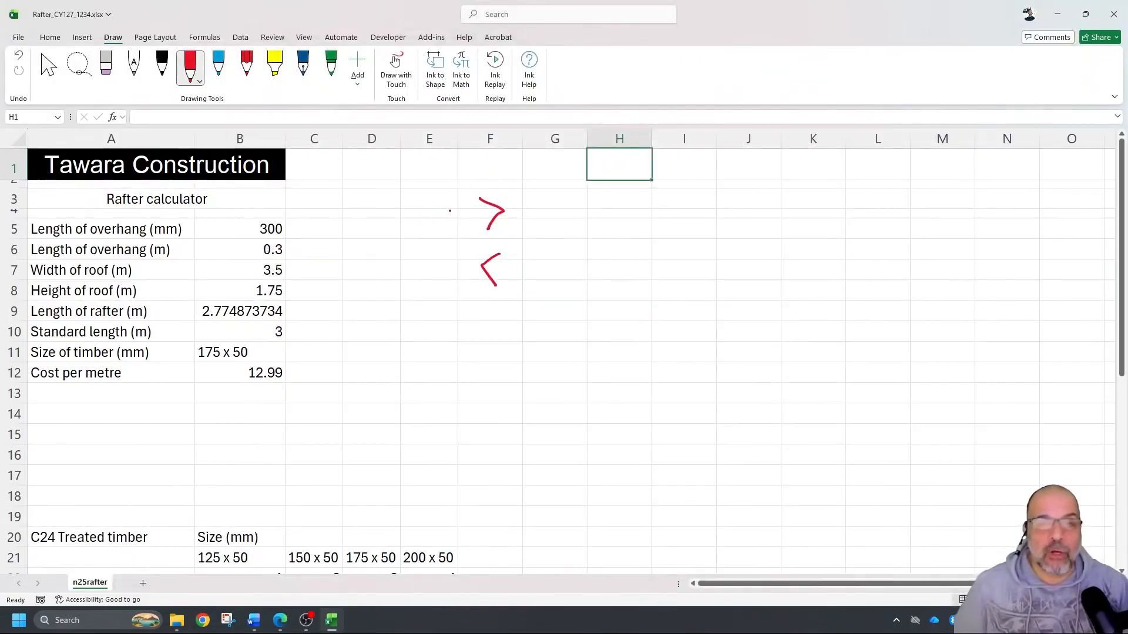
pyautogui.moveTo(448, 214)
pyautogui.mouseDown()
pyautogui.moveTo(437, 236)
pyautogui.moveTo(456, 259)
pyautogui.moveTo(462, 210)
pyautogui.moveTo(454, 217)
pyautogui.mouseUp()
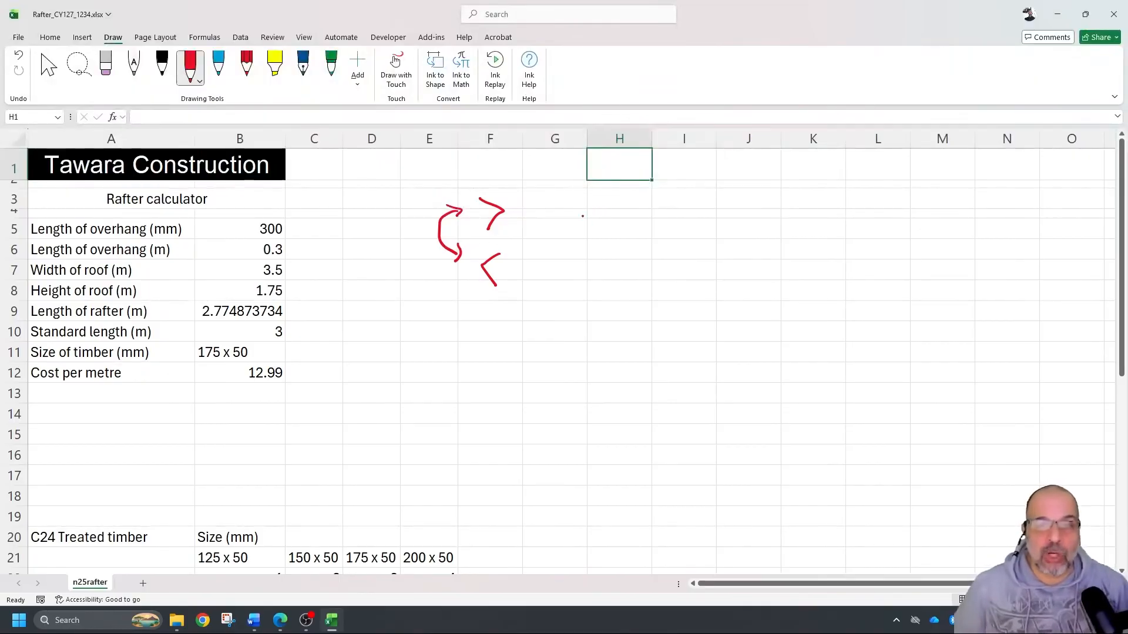
# Step: Write the example "=If(B5<10, T, F)" in red beside the operators and add an arrow pointing up at its < sign
pyautogui.moveTo(582, 225); pyautogui.dragTo(597, 223)
pyautogui.moveTo(582, 232); pyautogui.dragTo(654, 237)
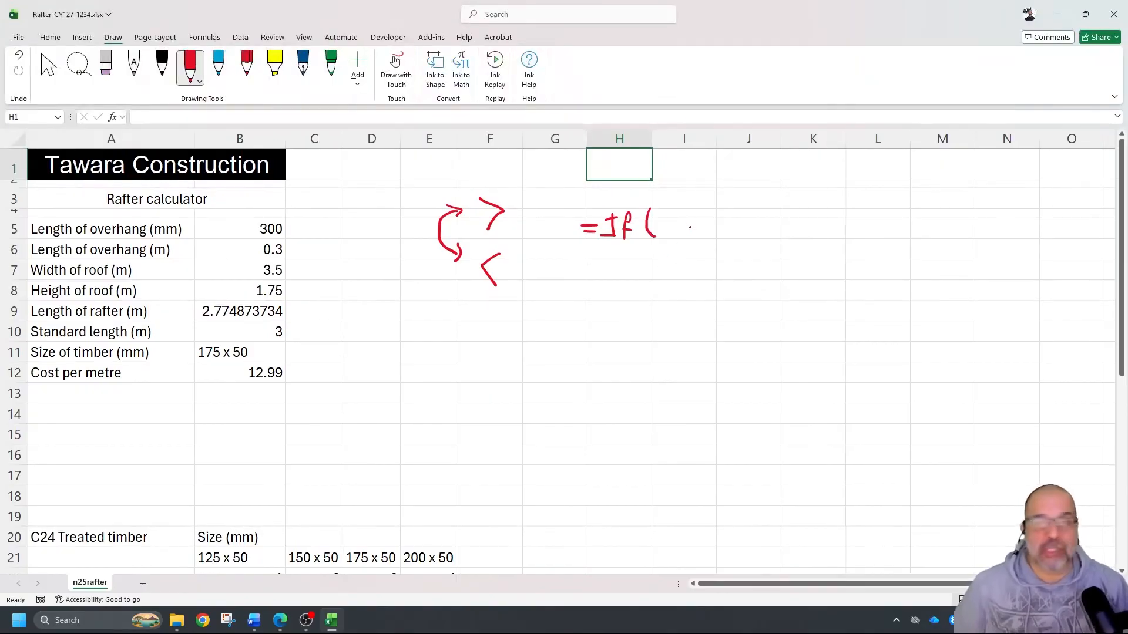
pyautogui.moveTo(667, 211)
pyautogui.mouseDown()
pyautogui.moveTo(668, 235)
pyautogui.moveTo(702, 212)
pyautogui.mouseUp()
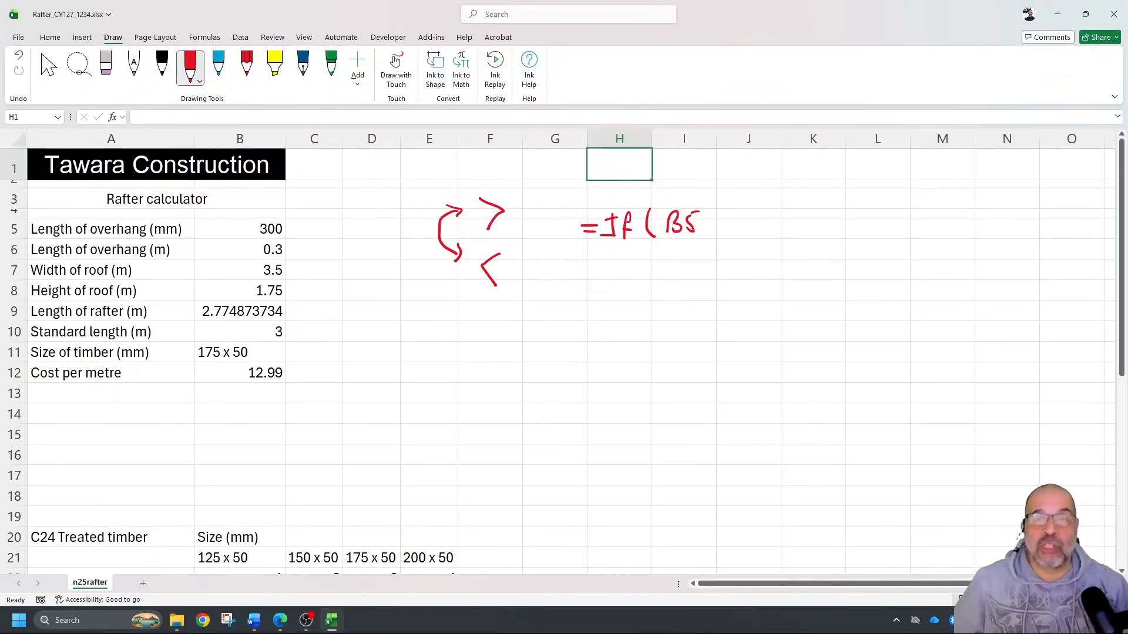
pyautogui.moveTo(723, 213)
pyautogui.mouseDown()
pyautogui.moveTo(711, 222)
pyautogui.moveTo(723, 232)
pyautogui.moveTo(748, 216)
pyautogui.moveTo(761, 240)
pyautogui.moveTo(811, 214)
pyautogui.mouseUp()
pyautogui.moveTo(800, 216)
pyautogui.mouseDown()
pyautogui.moveTo(821, 244)
pyautogui.moveTo(847, 223)
pyautogui.moveTo(863, 240)
pyautogui.mouseUp()
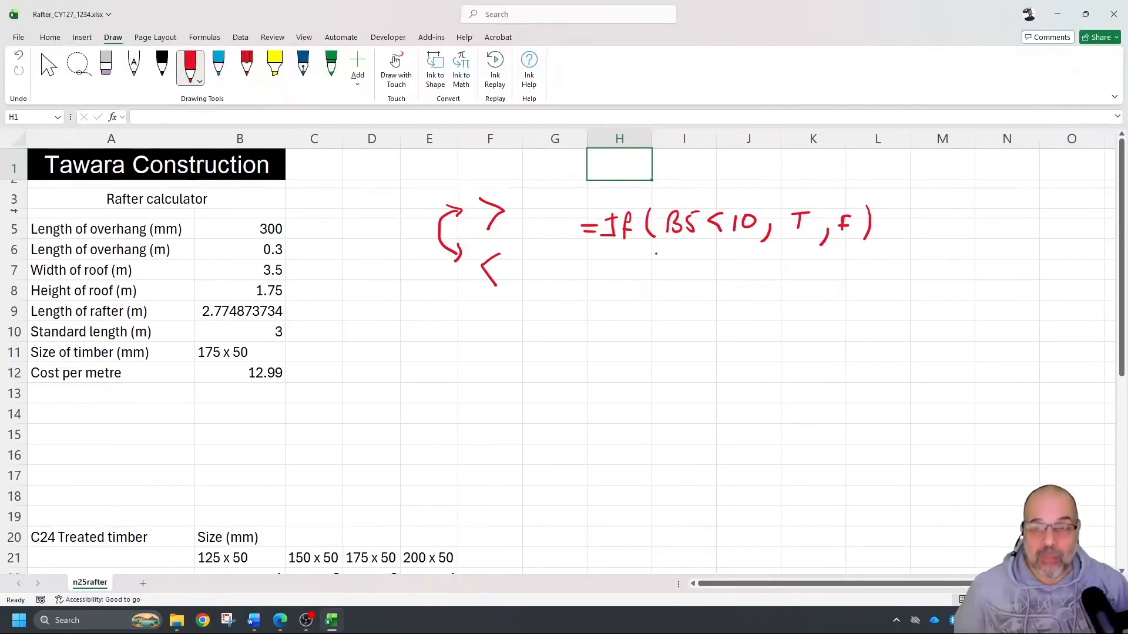
pyautogui.moveTo(716, 244)
pyautogui.mouseDown()
pyautogui.moveTo(716, 262)
pyautogui.moveTo(722, 249)
pyautogui.mouseUp()
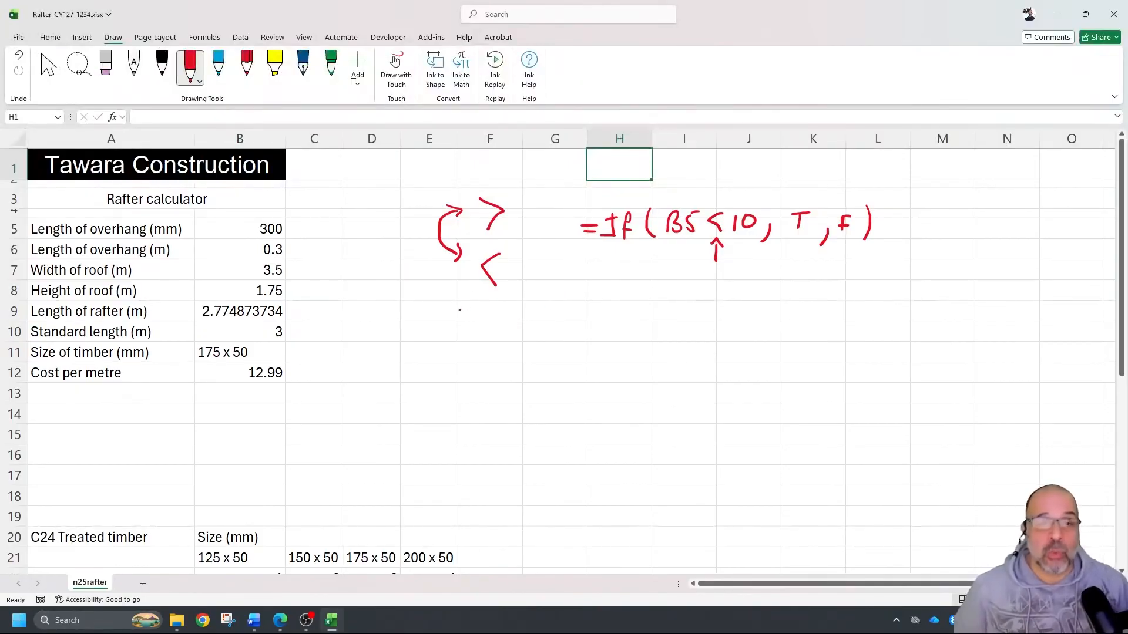
# Step: Write >= and <= in red below the < operator, and write the reversed forms => and =< alongside, each marked with a cross
pyautogui.moveTo(483, 313)
pyautogui.mouseDown()
pyautogui.moveTo(486, 333)
pyautogui.moveTo(522, 324)
pyautogui.mouseUp()
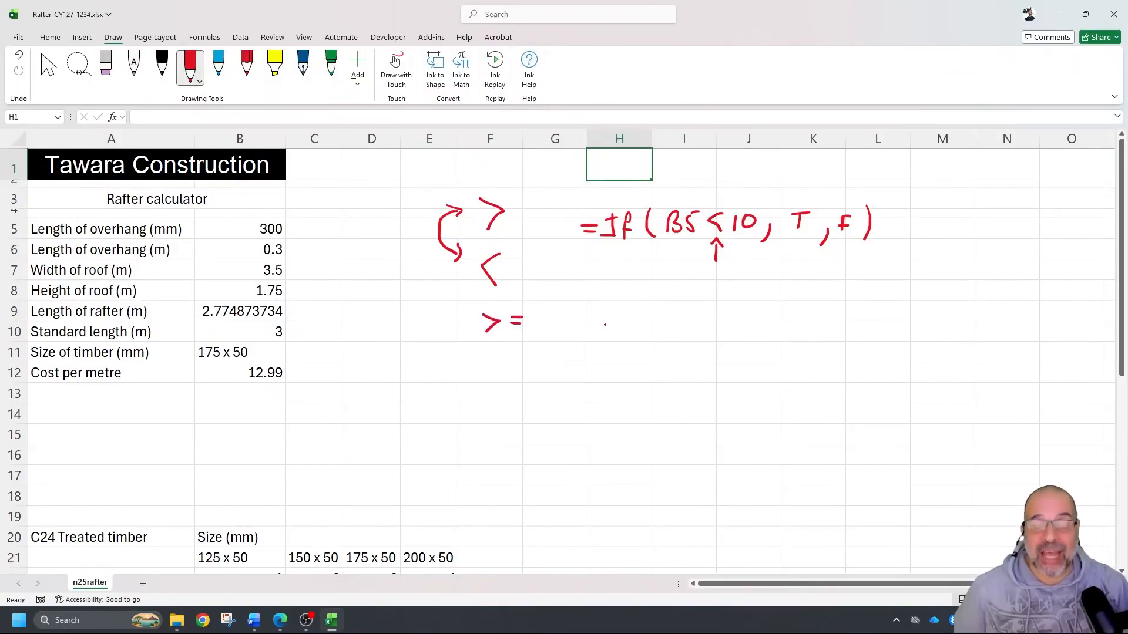
pyautogui.moveTo(682, 315)
pyautogui.mouseDown()
pyautogui.moveTo(709, 326)
pyautogui.moveTo(747, 318)
pyautogui.moveTo(734, 321)
pyautogui.mouseUp()
pyautogui.moveTo(500, 345)
pyautogui.mouseDown()
pyautogui.moveTo(502, 360)
pyautogui.moveTo(519, 358)
pyautogui.mouseUp()
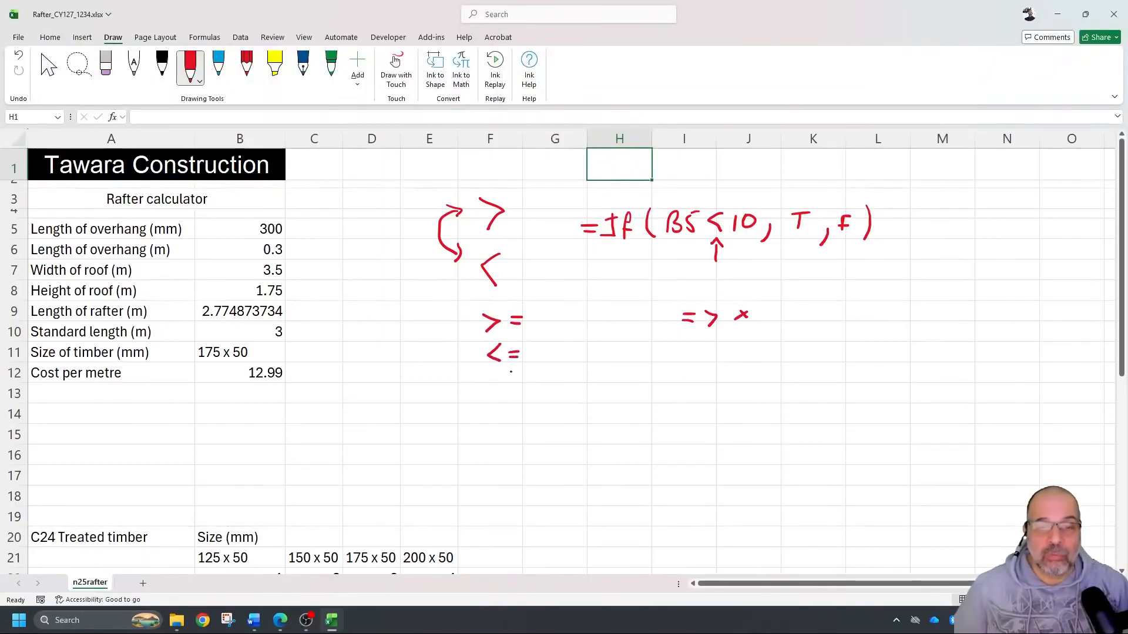
pyautogui.moveTo(682, 346); pyautogui.dragTo(697, 345)
pyautogui.moveTo(682, 353); pyautogui.dragTo(722, 351)
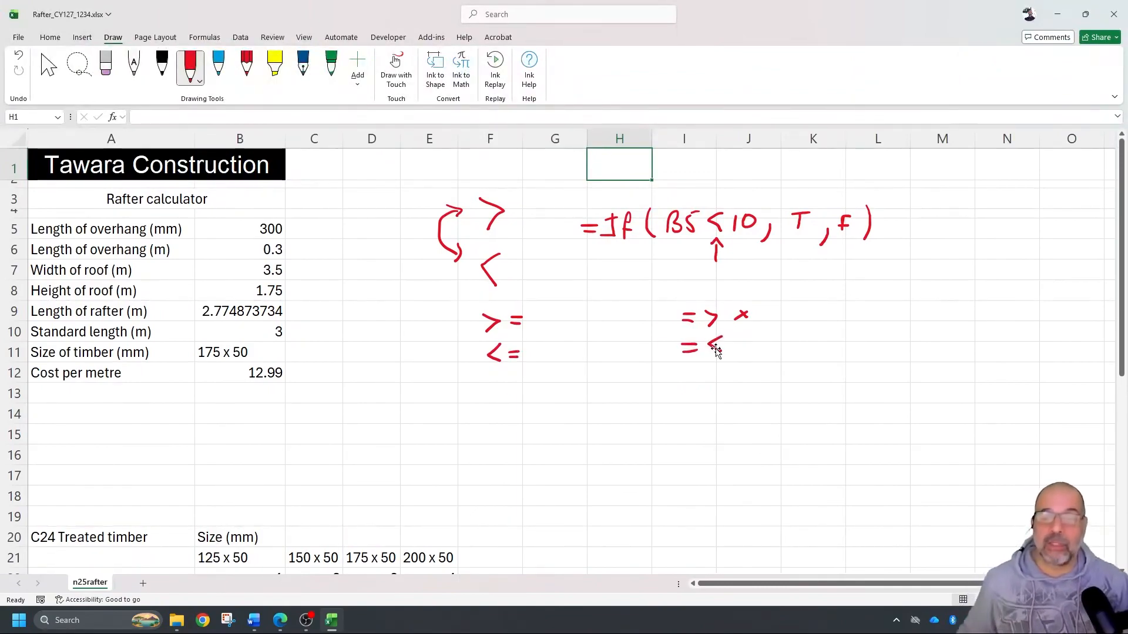
pyautogui.moveTo(744, 340); pyautogui.dragTo(743, 348)
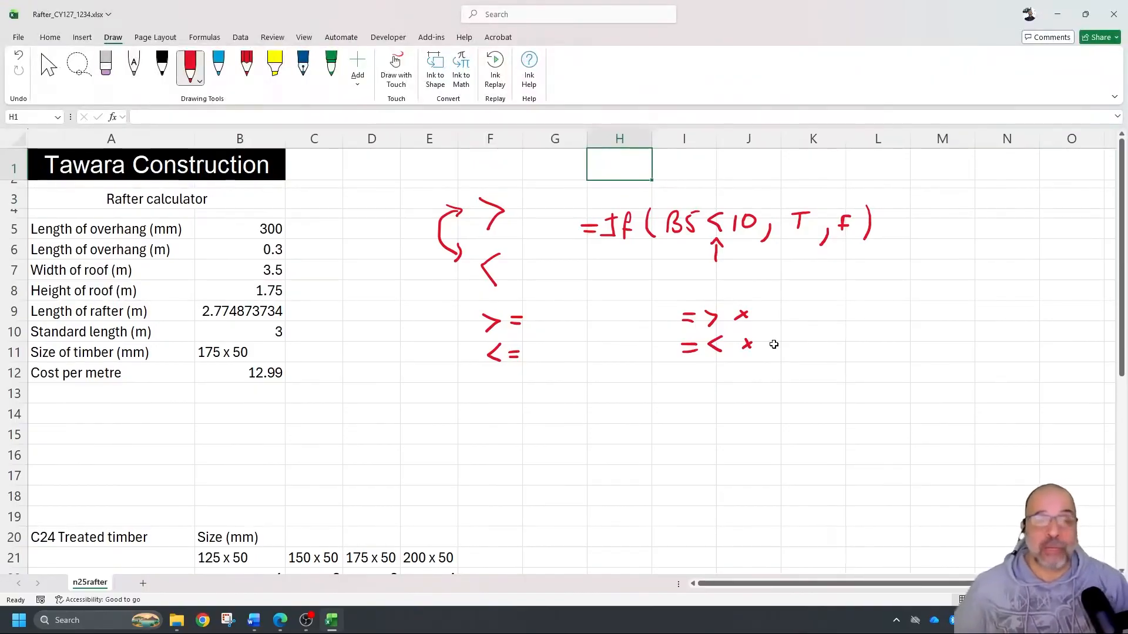
pyautogui.moveTo(500, 380)
pyautogui.mouseDown()
pyautogui.moveTo(498, 398)
pyautogui.moveTo(527, 388)
pyautogui.moveTo(517, 396)
pyautogui.mouseUp()
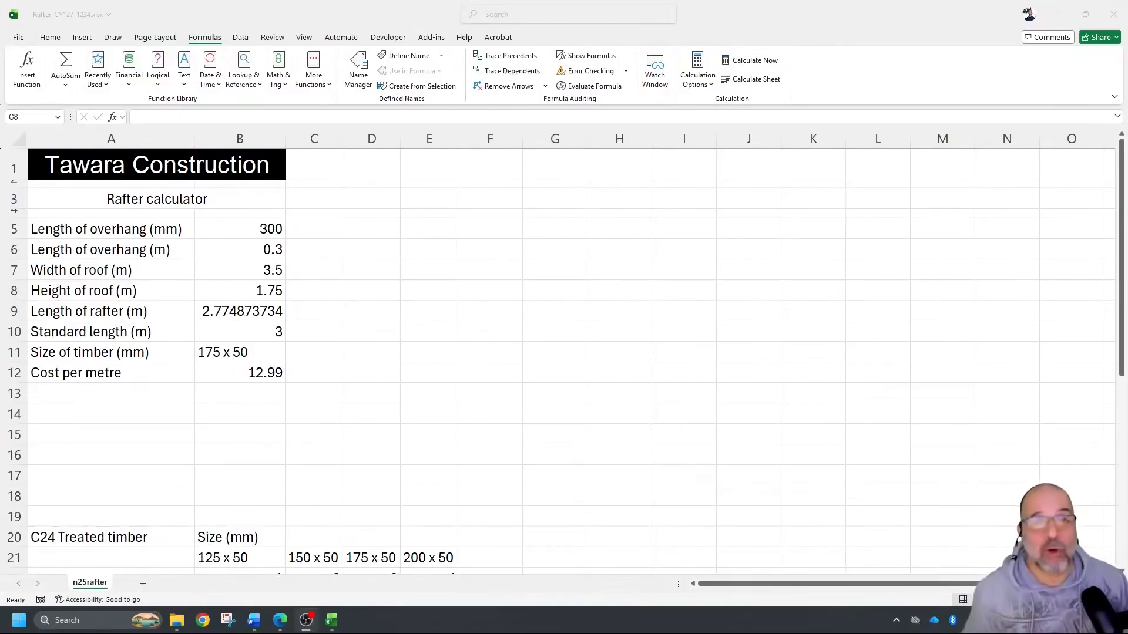
# Step: Show the formulas on the rafter sheet and check their layout in the print preview
pyautogui.click(600, 59)
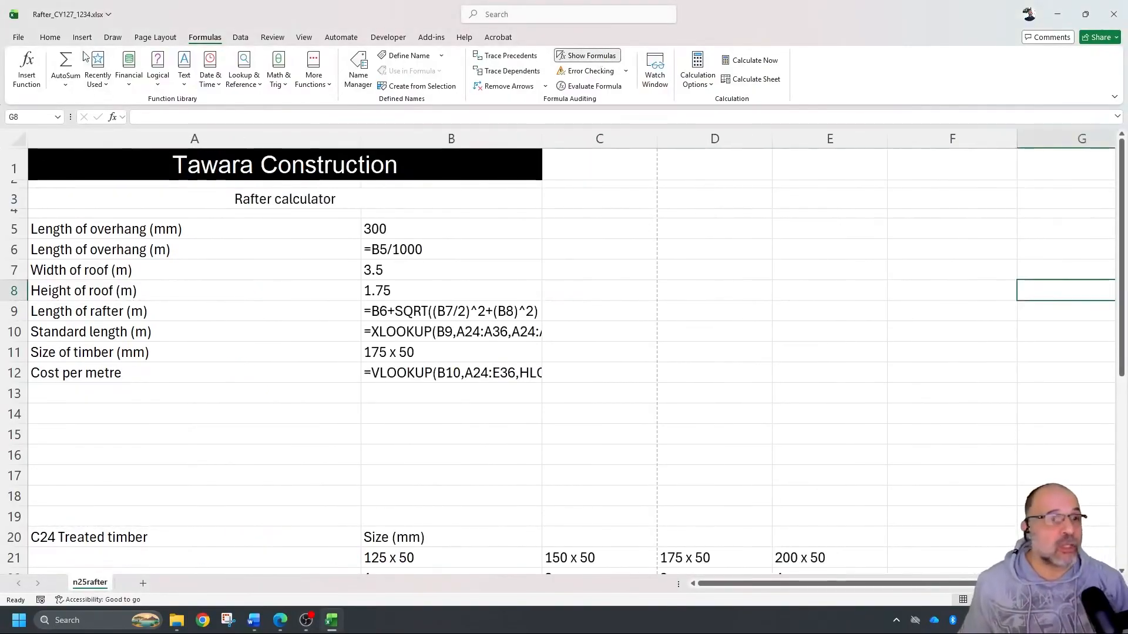
pyautogui.click(22, 39)
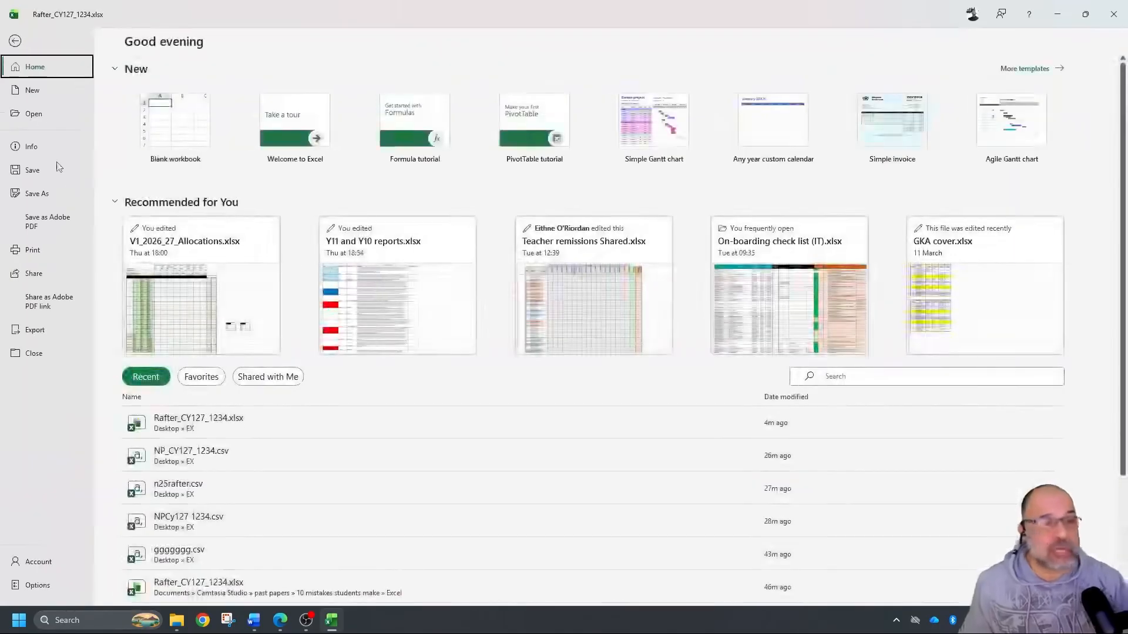
pyautogui.click(41, 250)
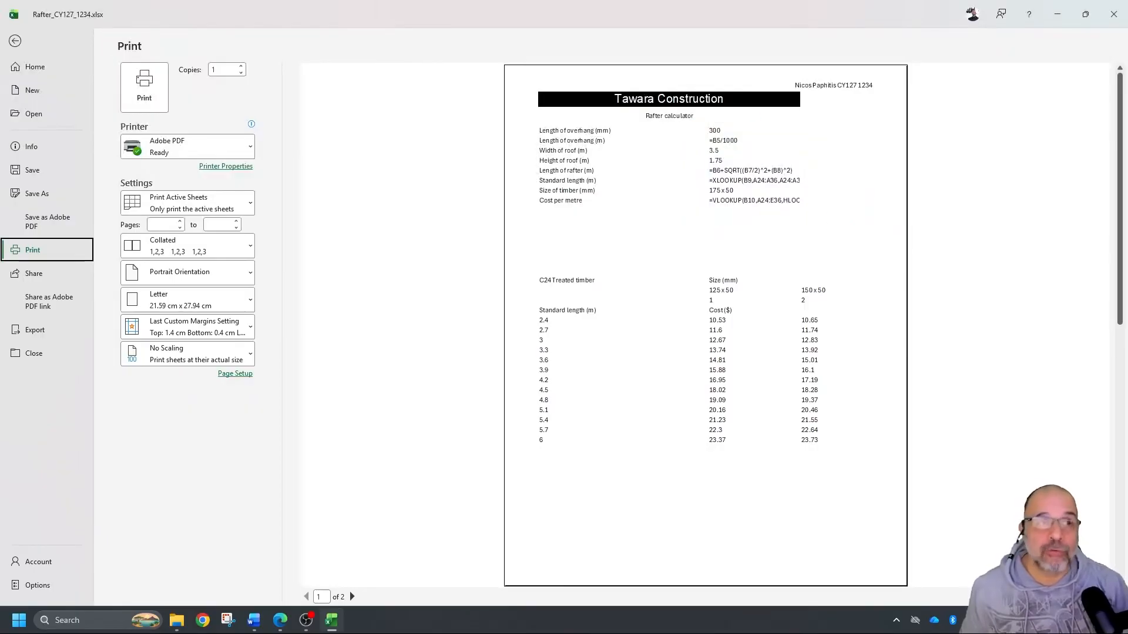
pyautogui.click(16, 41)
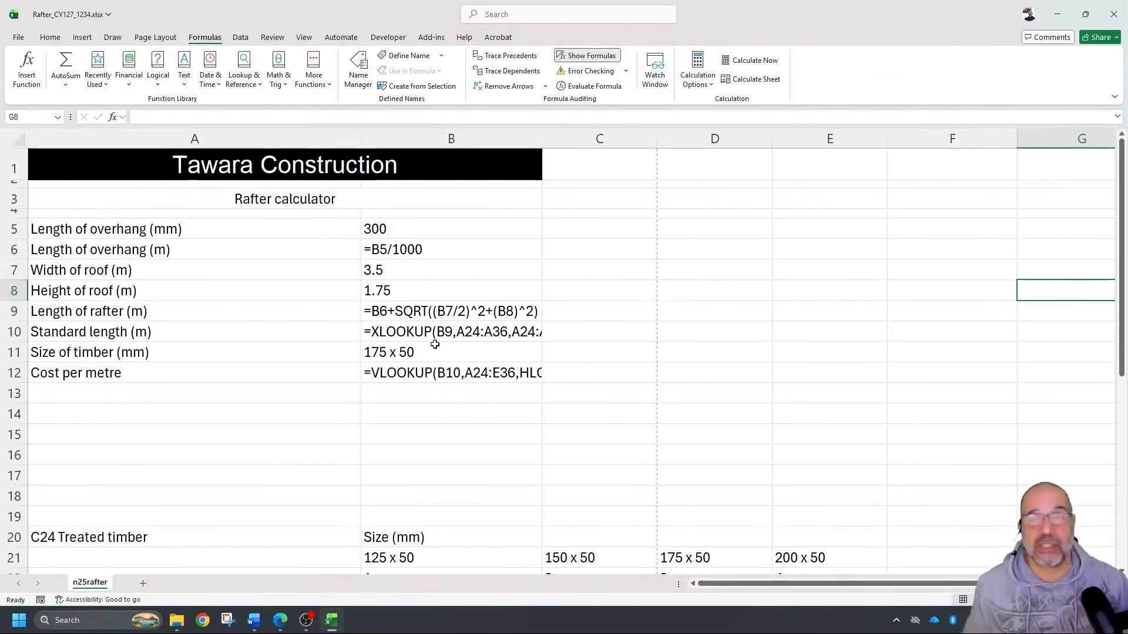
# Step: Review the formula view from the cost table back up to the calculator, and reopen the print preview
pyautogui.scroll(-7, 443, 307)
pyautogui.scroll(1, 440, 282)
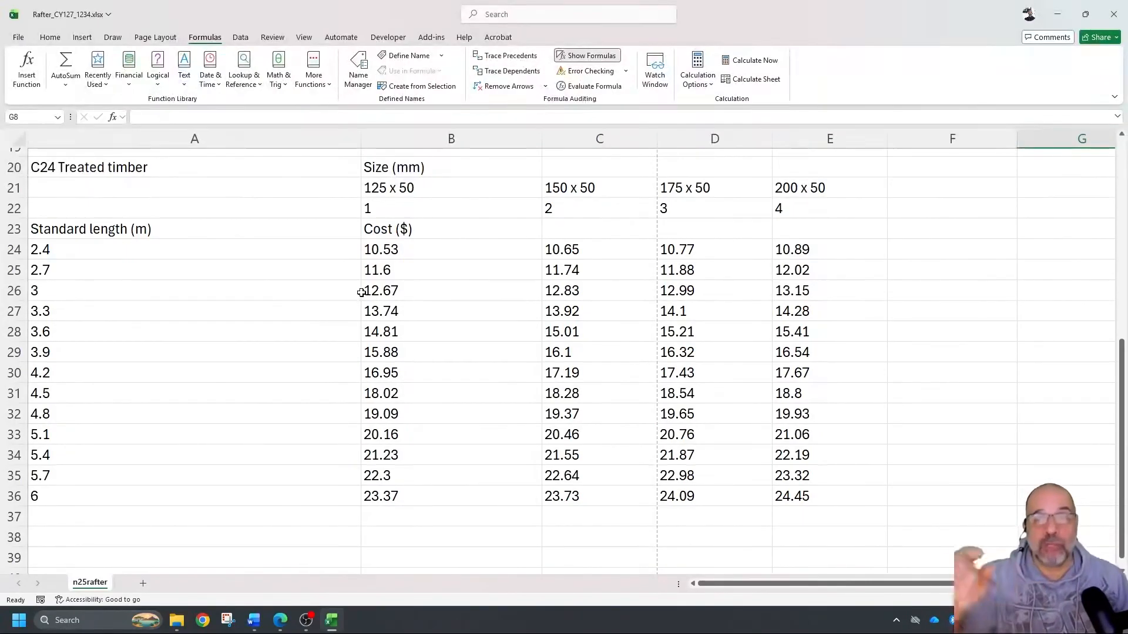
pyautogui.scroll(6, 750, 340)
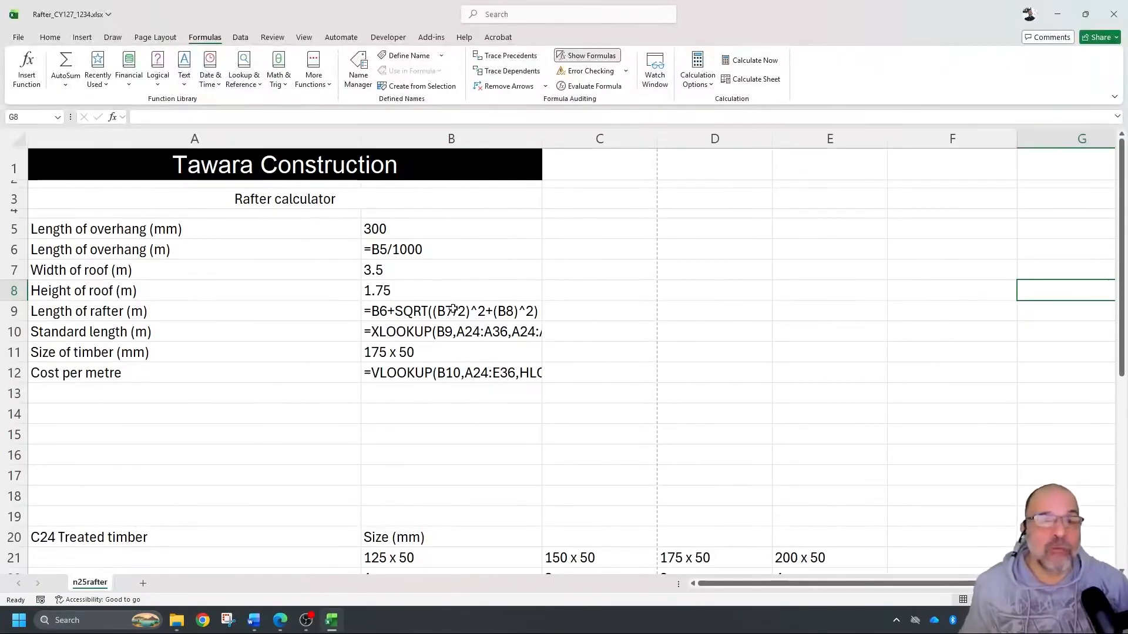
pyautogui.click(20, 34)
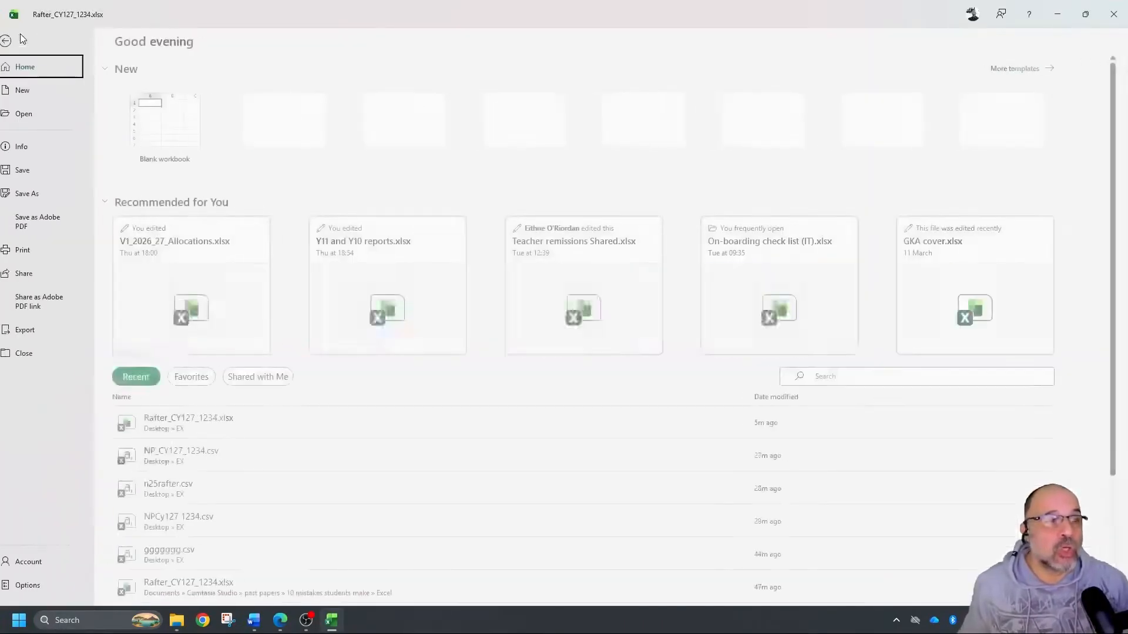
pyautogui.click(40, 249)
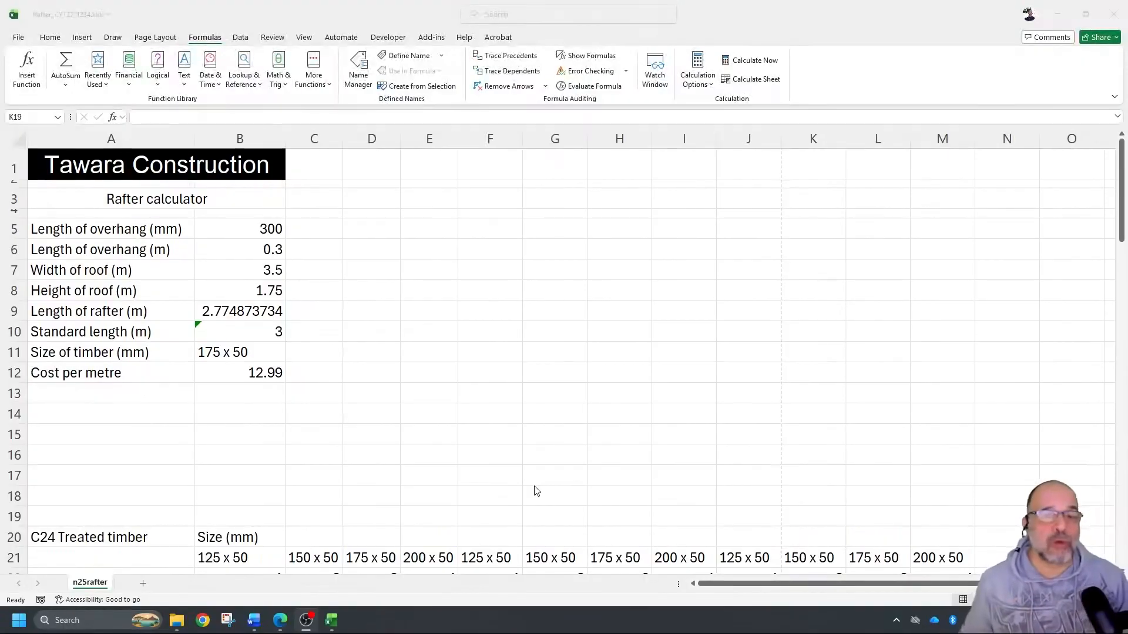
# Step: Look over the cost table below the calculator, and page through the unscaled sheet in the print preview
pyautogui.scroll(-9, 657, 327)
pyautogui.scroll(-10, 657, 328)
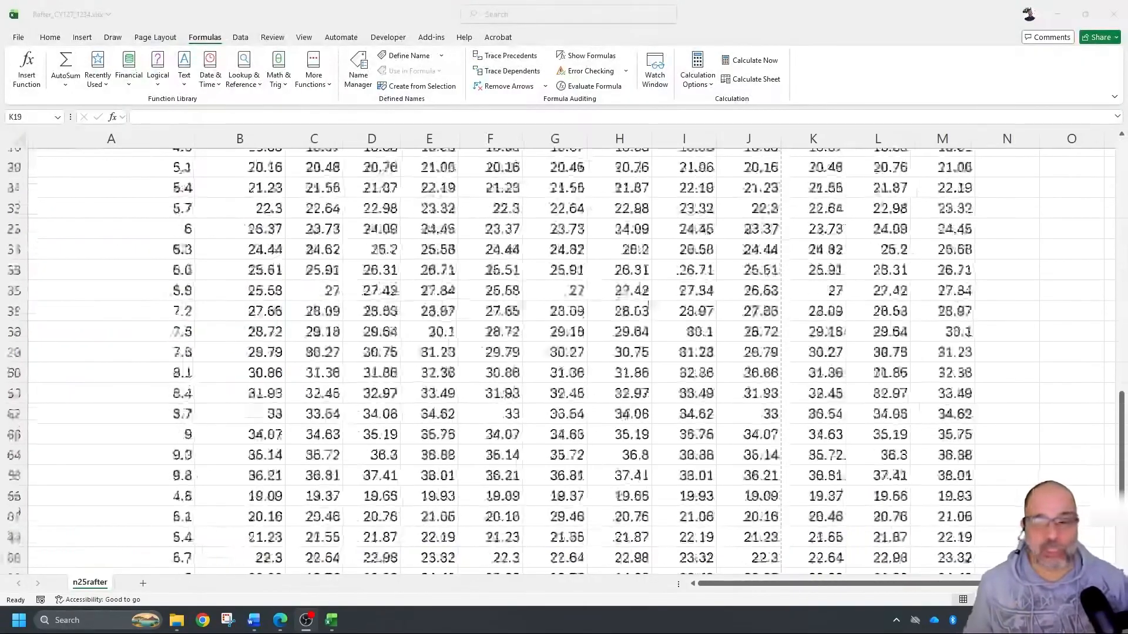
pyautogui.scroll(15, 621, 275)
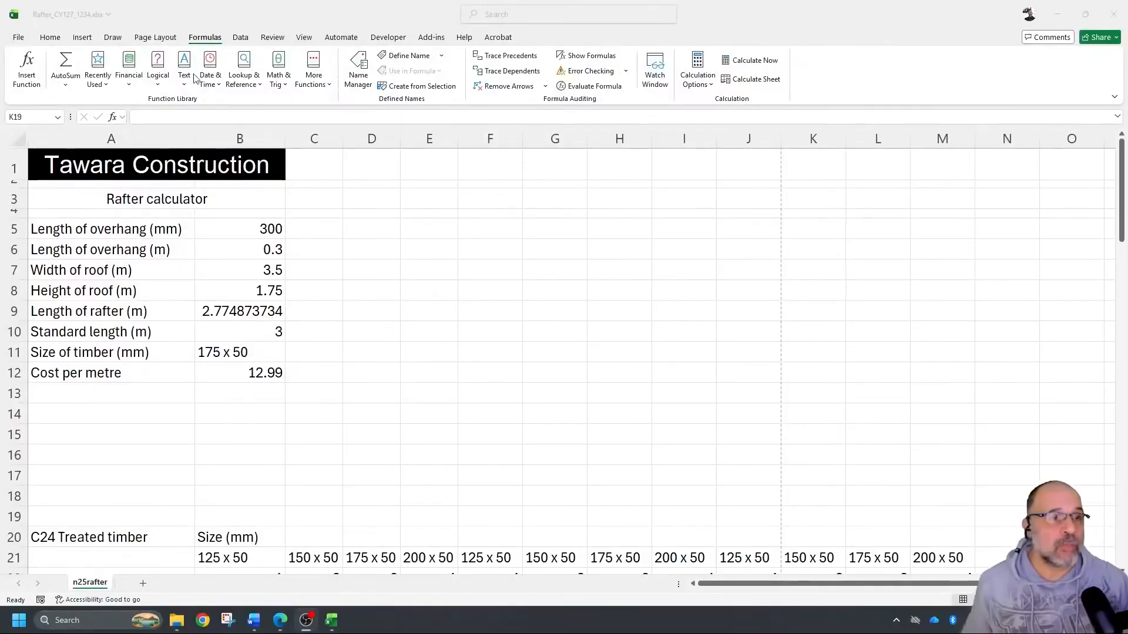
pyautogui.click(17, 41)
pyautogui.click(18, 37)
pyautogui.click(44, 253)
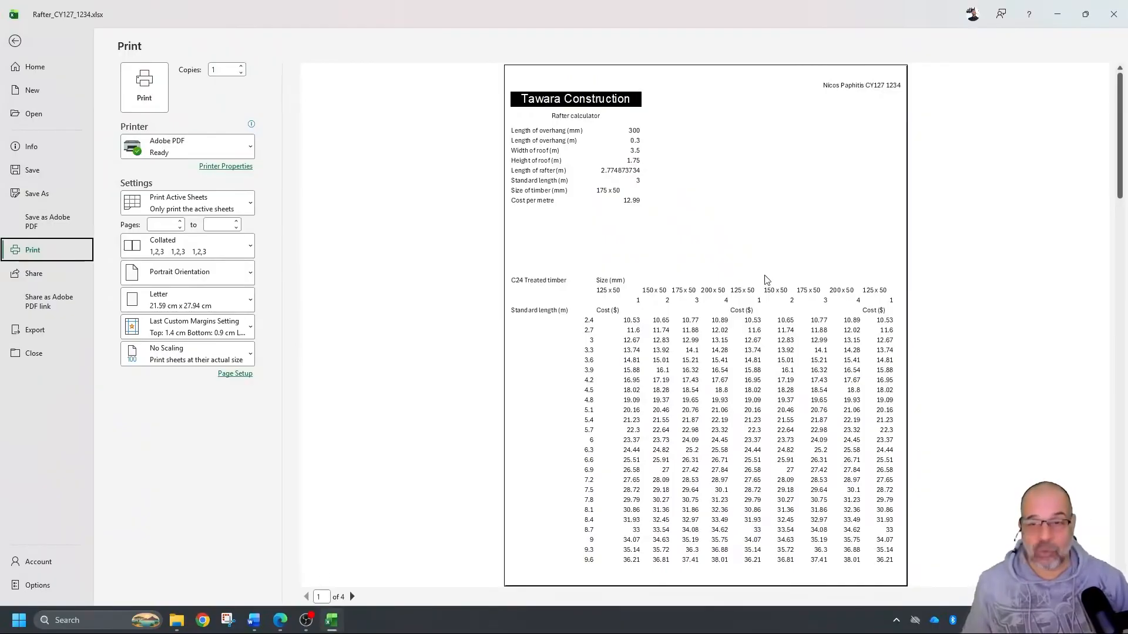
pyautogui.scroll(-2, 767, 280)
pyautogui.scroll(-1, 686, 285)
pyautogui.scroll(3, 686, 285)
pyautogui.scroll(-2, 686, 284)
pyautogui.scroll(-1, 686, 286)
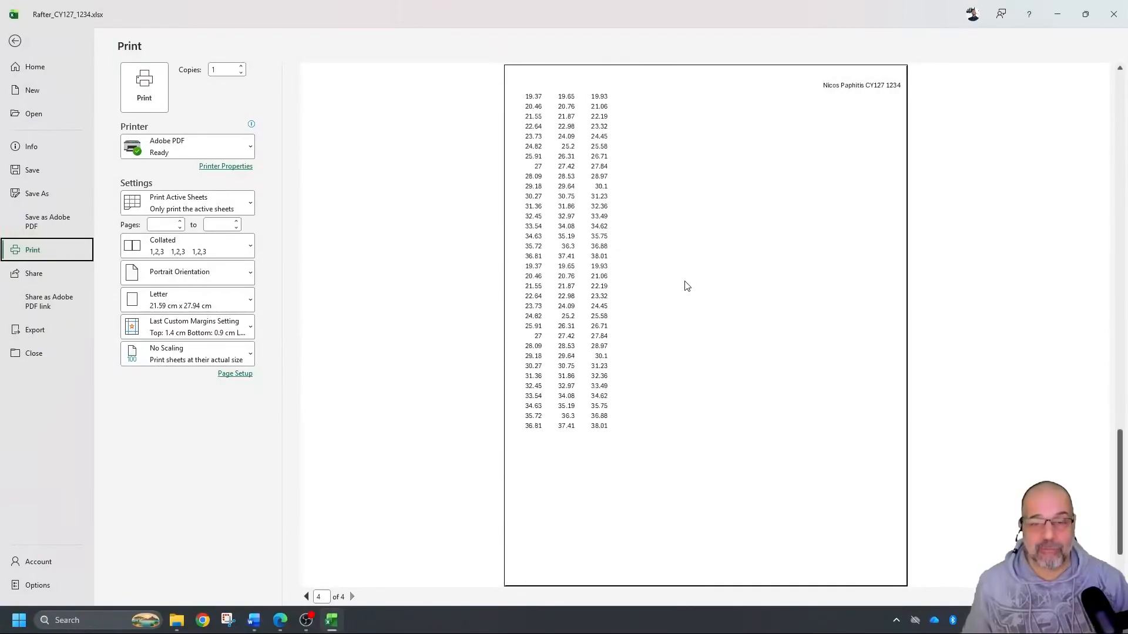
pyautogui.scroll(3, 604, 151)
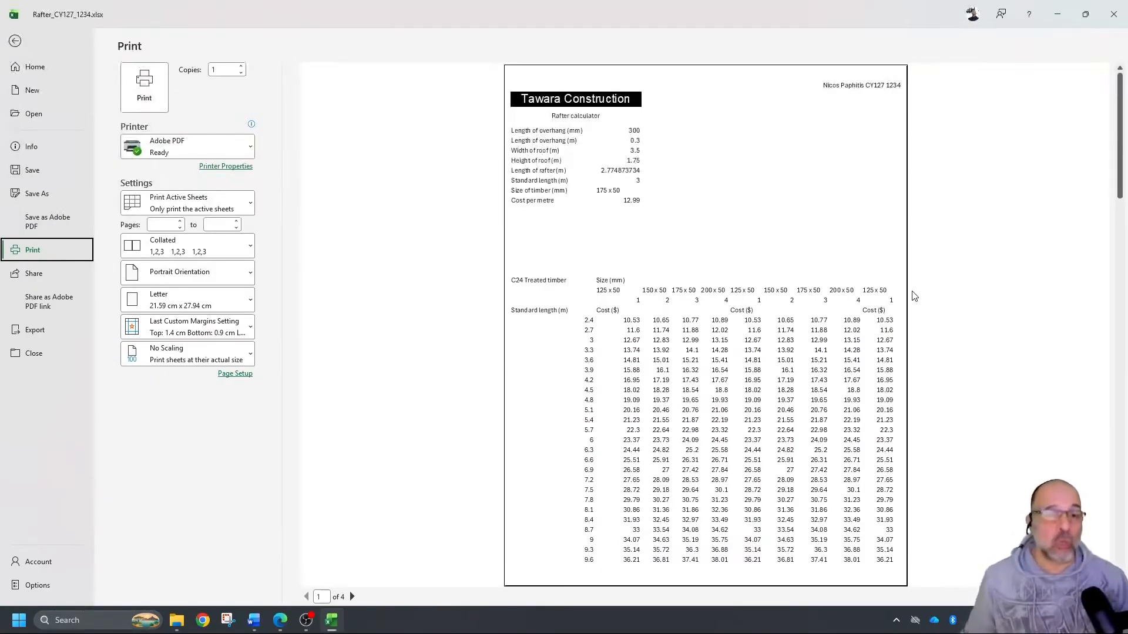
# Step: Set the print scaling to Fit All Columns on One Page and check the following page in the preview
pyautogui.click(169, 353)
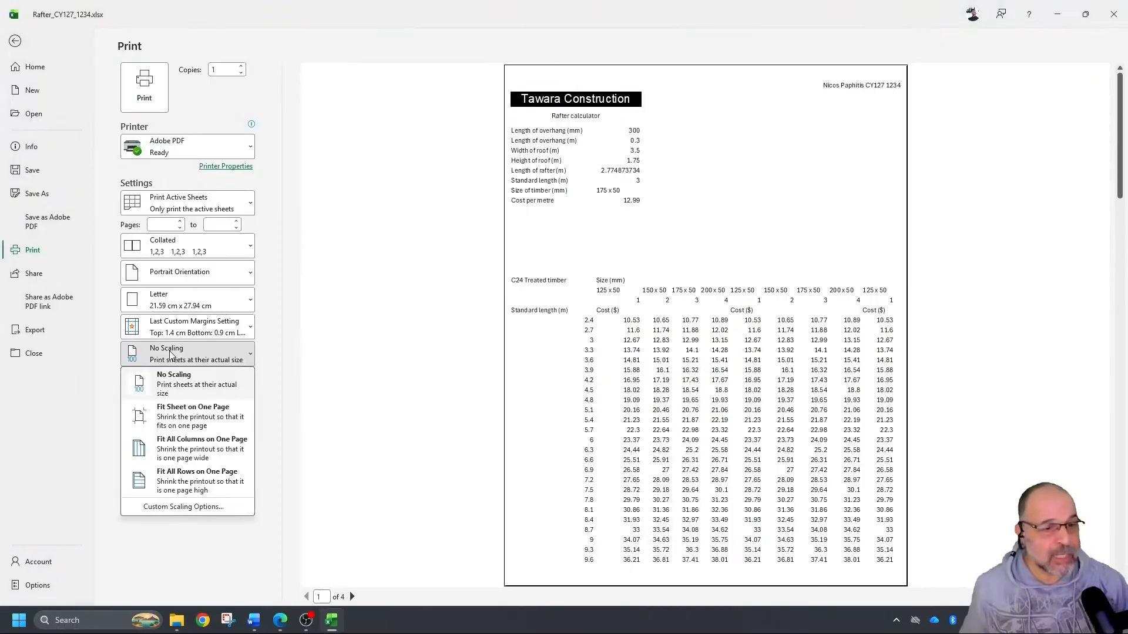
pyautogui.click(207, 448)
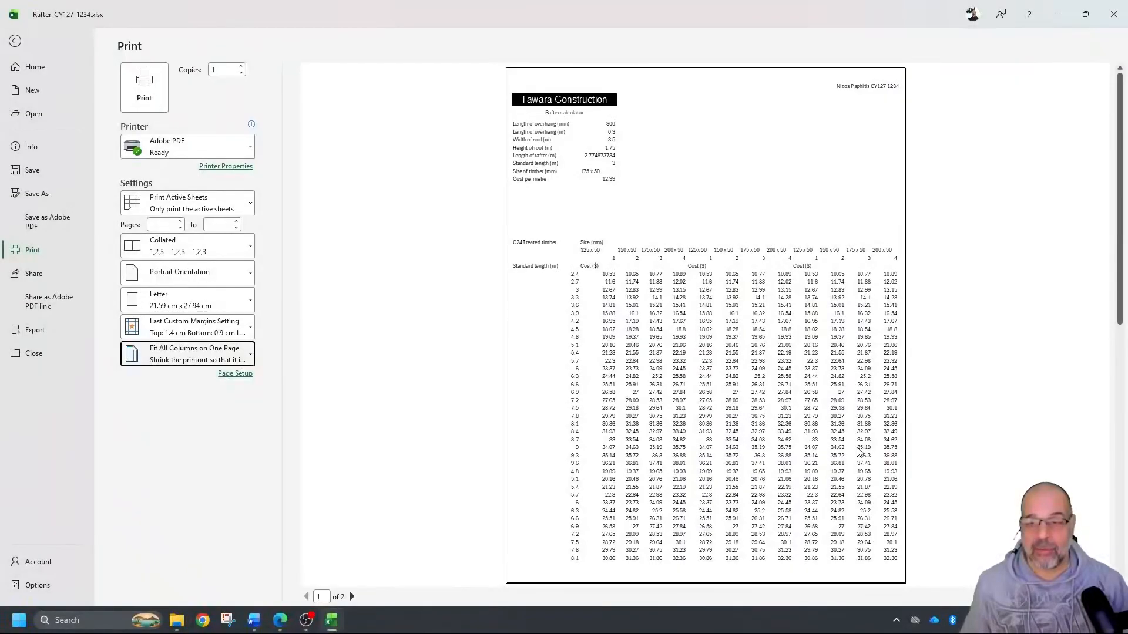
pyautogui.click(351, 597)
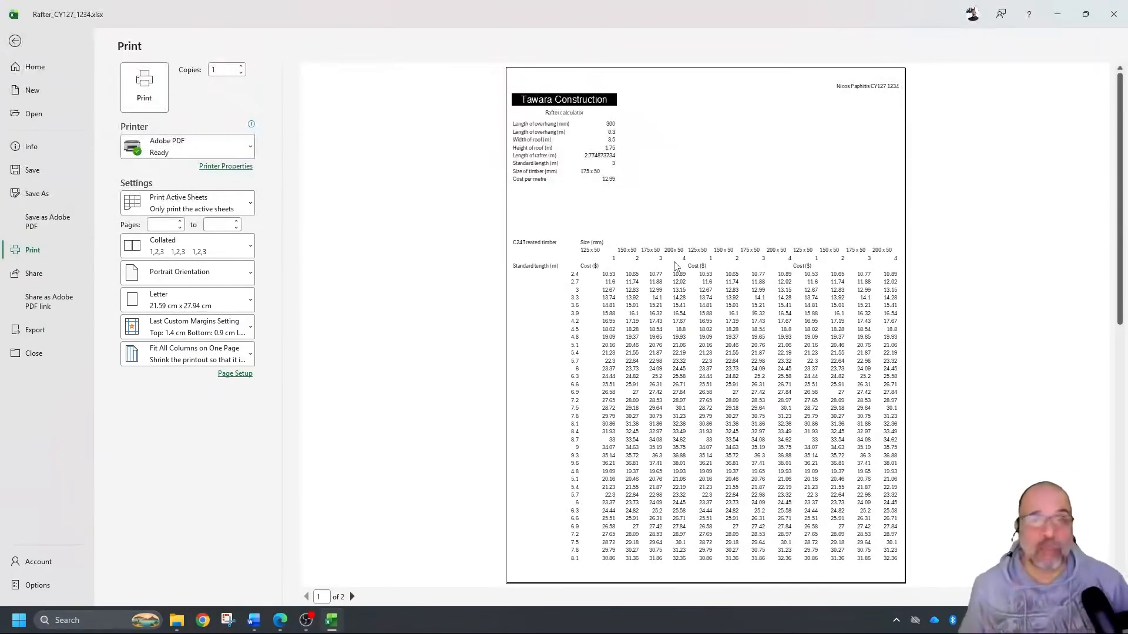
# Step: Set the left and right page margins to 1.8 cm
pyautogui.click(229, 373)
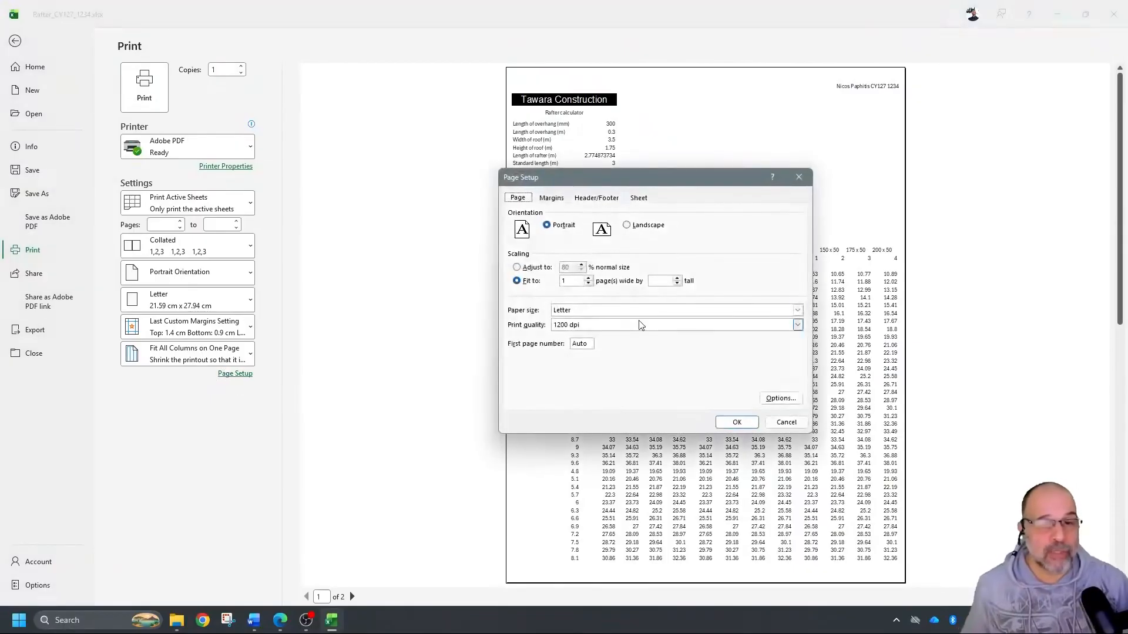
pyautogui.click(551, 198)
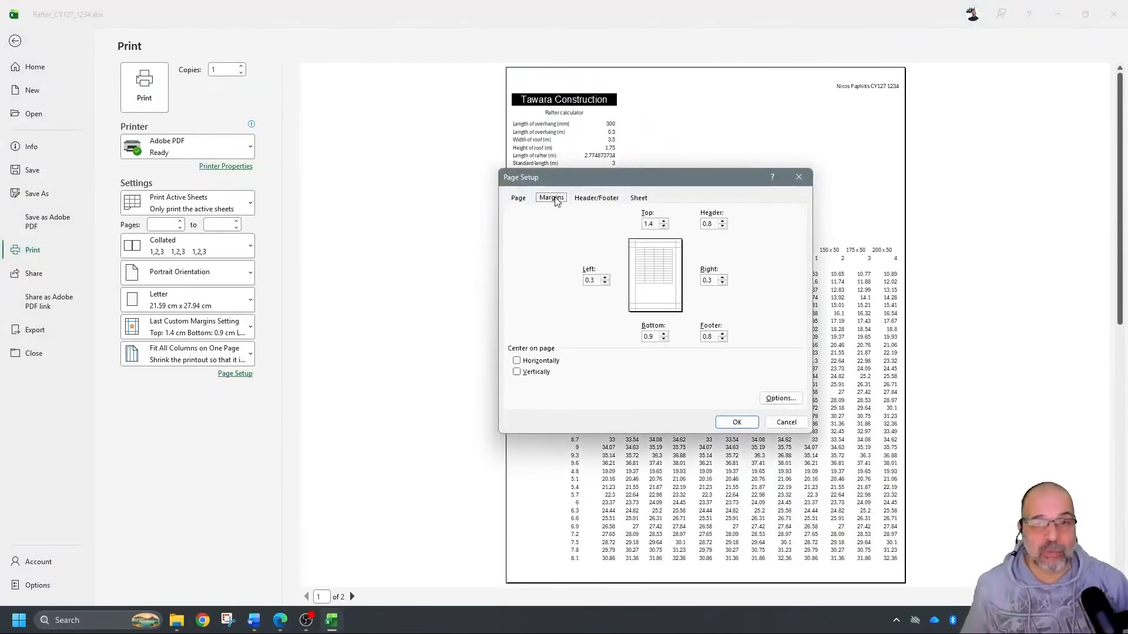
pyautogui.click(606, 277)
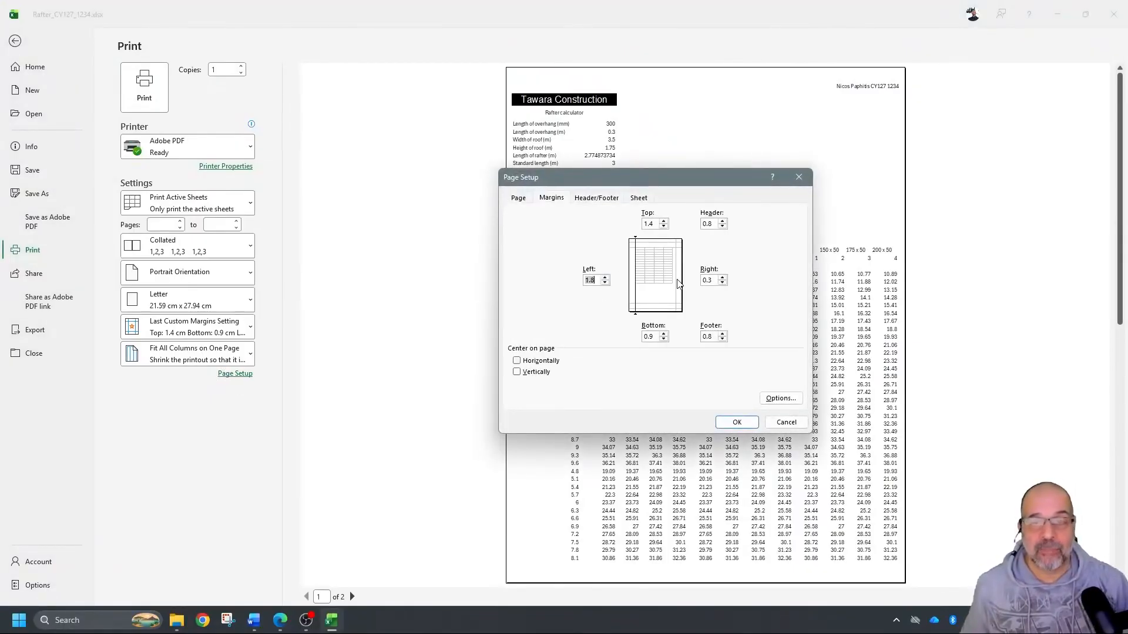
pyautogui.click(722, 277)
pyautogui.click(723, 278)
pyautogui.click(722, 277)
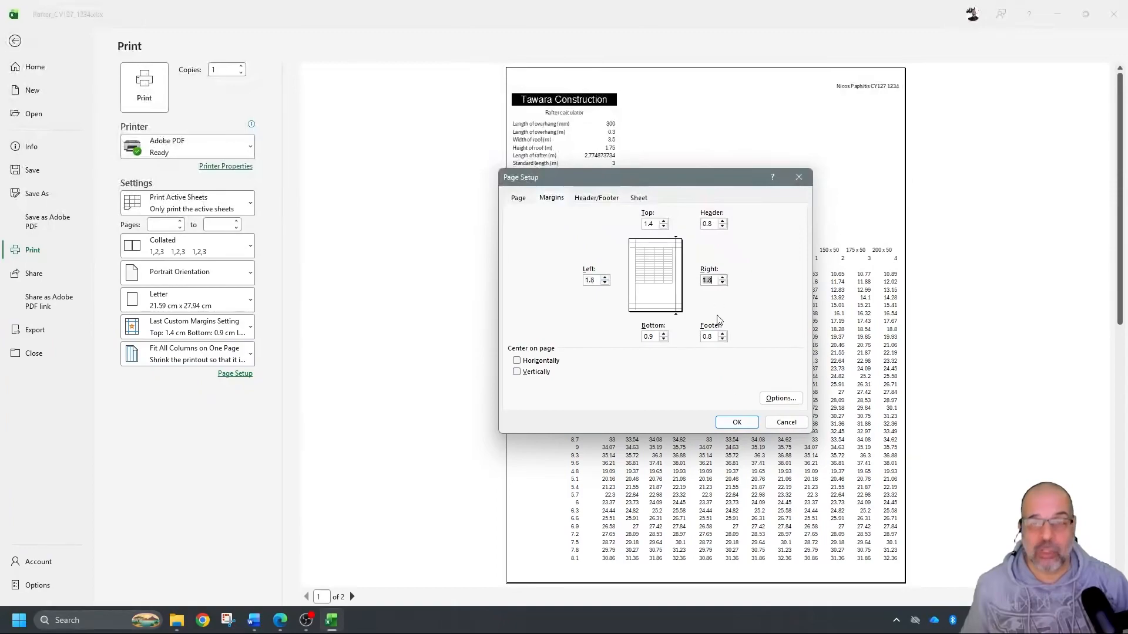
pyautogui.click(737, 422)
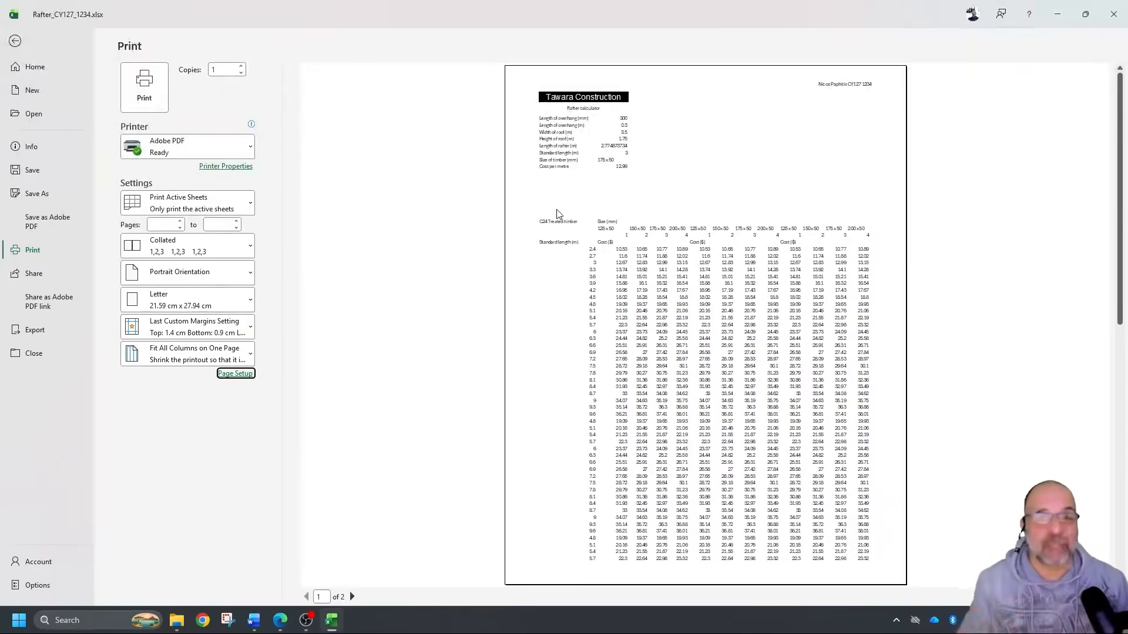
# Step: Reduce the left and right page margins to 0.8 cm each
pyautogui.click(232, 374)
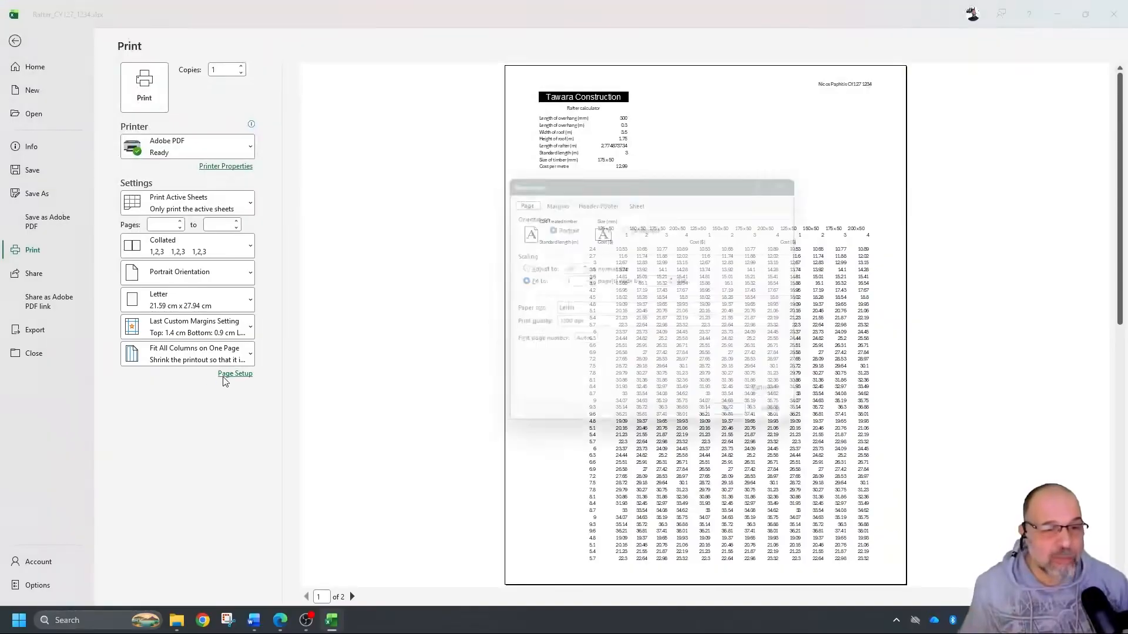
pyautogui.click(551, 198)
pyautogui.click(605, 283)
pyautogui.click(605, 277)
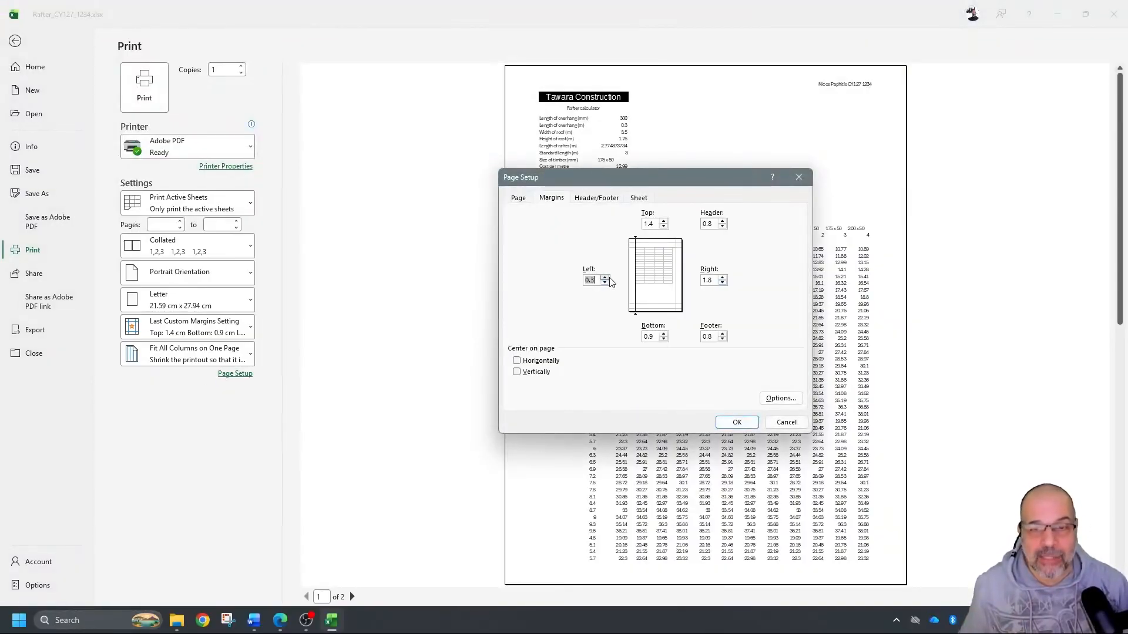
pyautogui.click(723, 283)
pyautogui.click(723, 284)
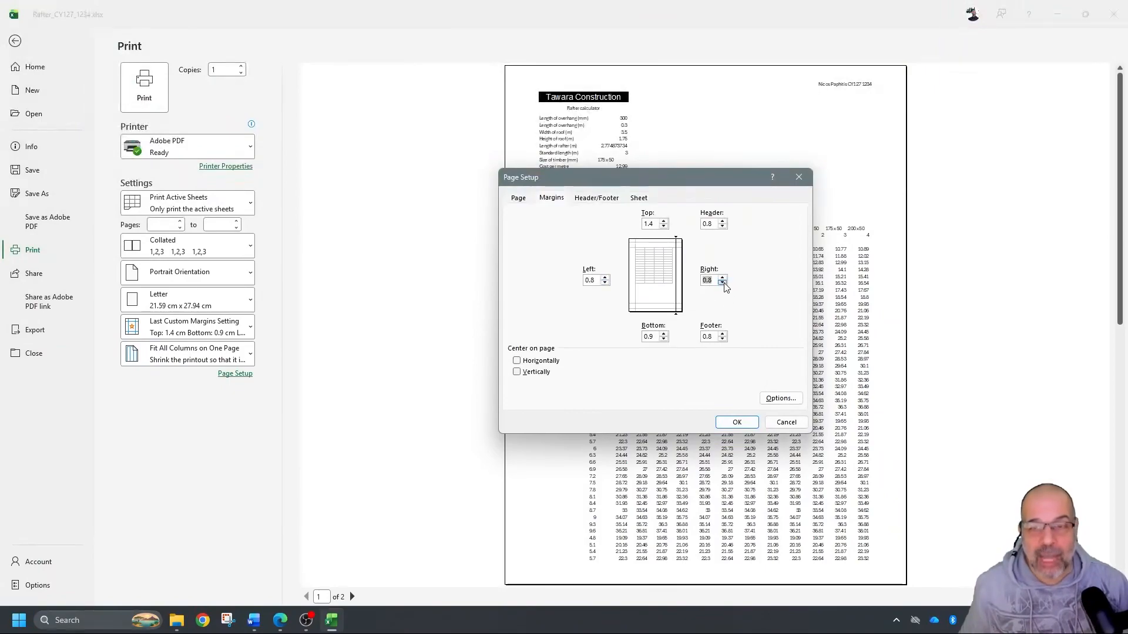
pyautogui.click(734, 422)
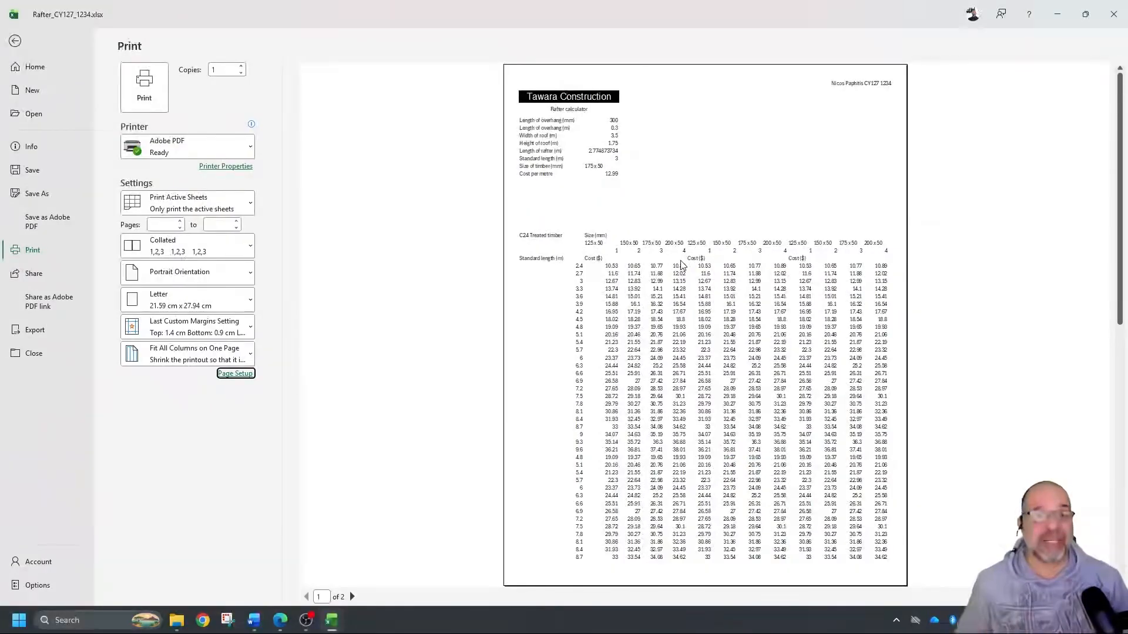
# Step: Check both pages in the print preview, and set the print scaling to Fit Sheet on One Page
pyautogui.scroll(-8, 894, 255)
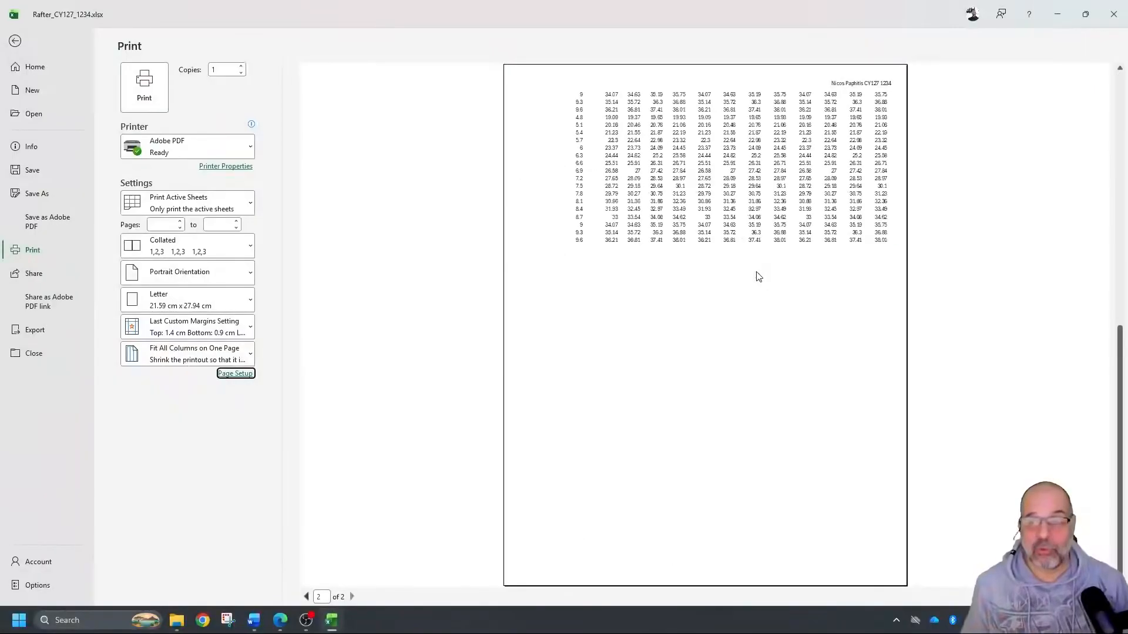
pyautogui.scroll(7, 682, 256)
pyautogui.scroll(1, 683, 259)
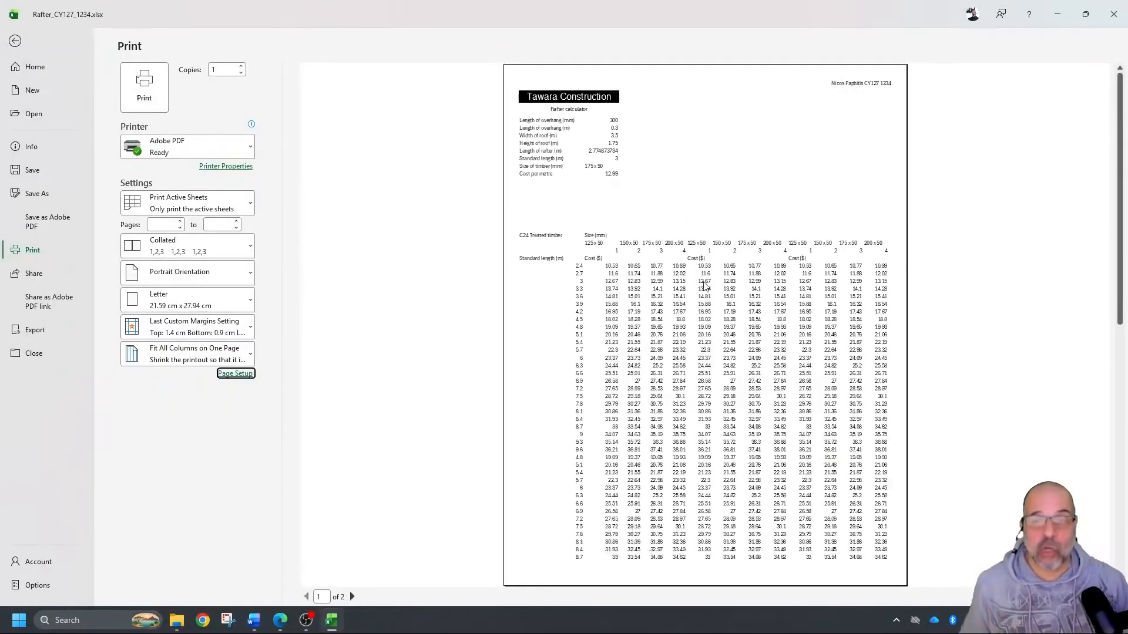
pyautogui.scroll(-6, 722, 247)
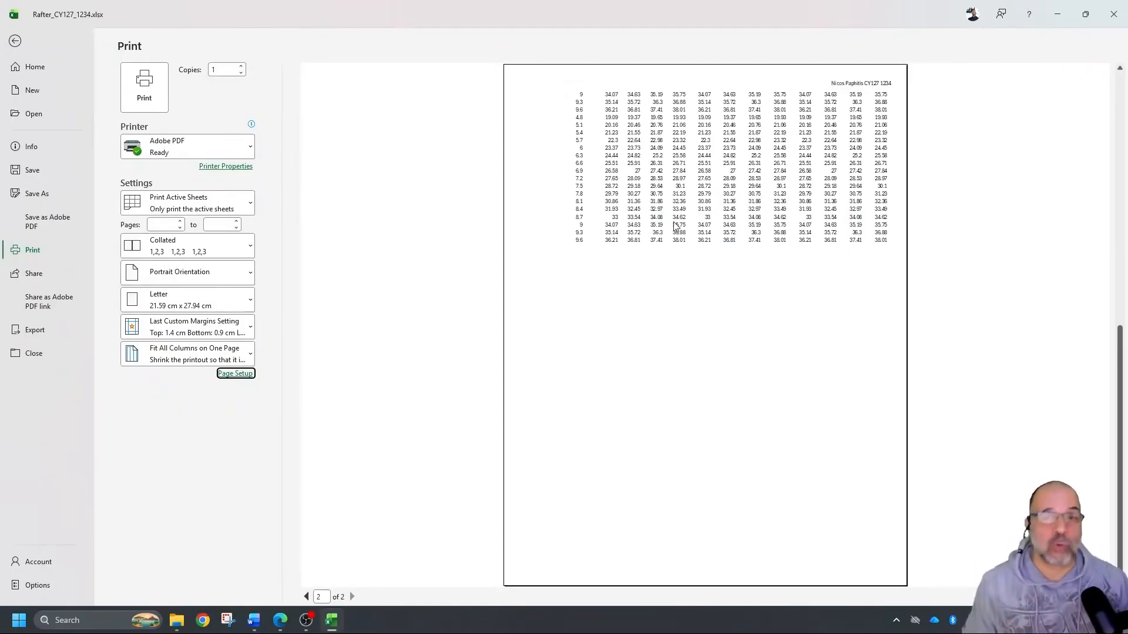
pyautogui.scroll(5, 769, 218)
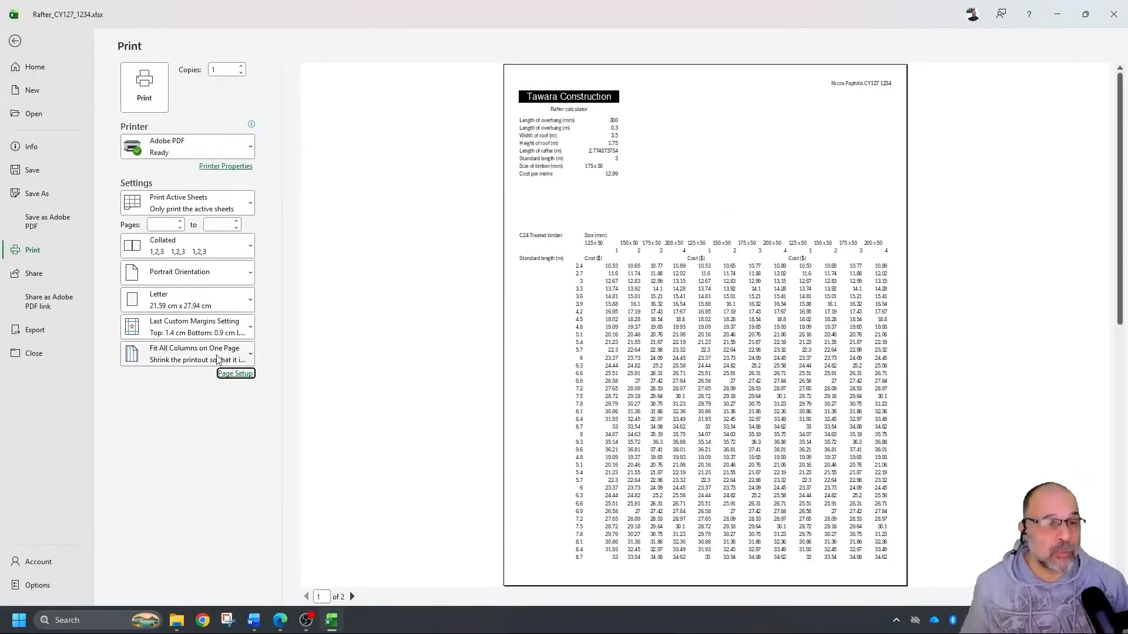
pyautogui.click(247, 356)
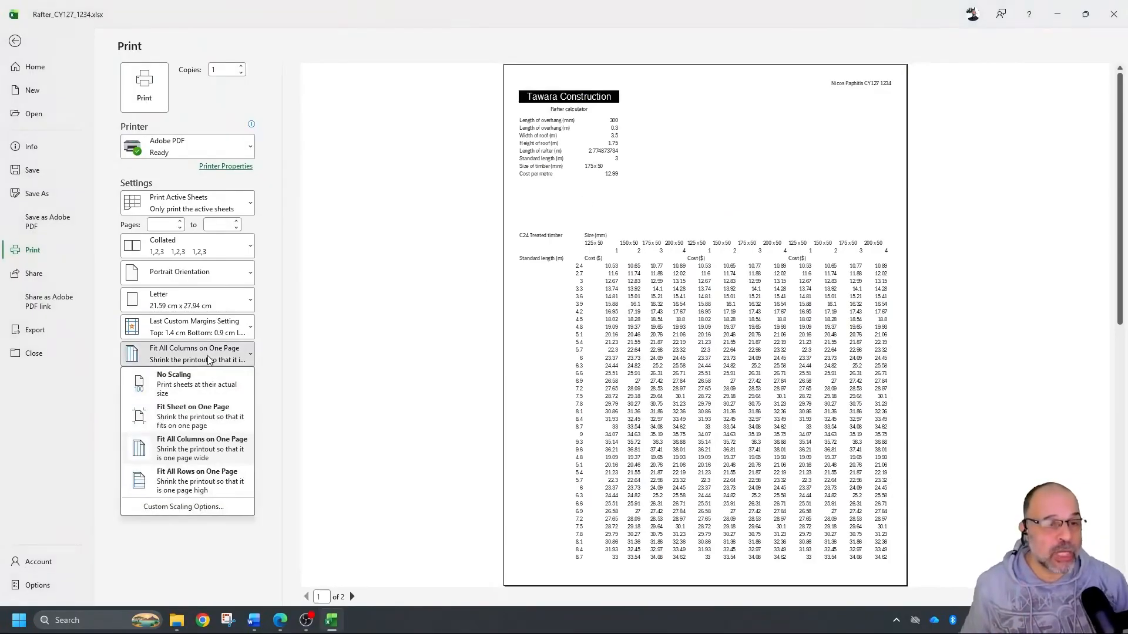
pyautogui.click(204, 415)
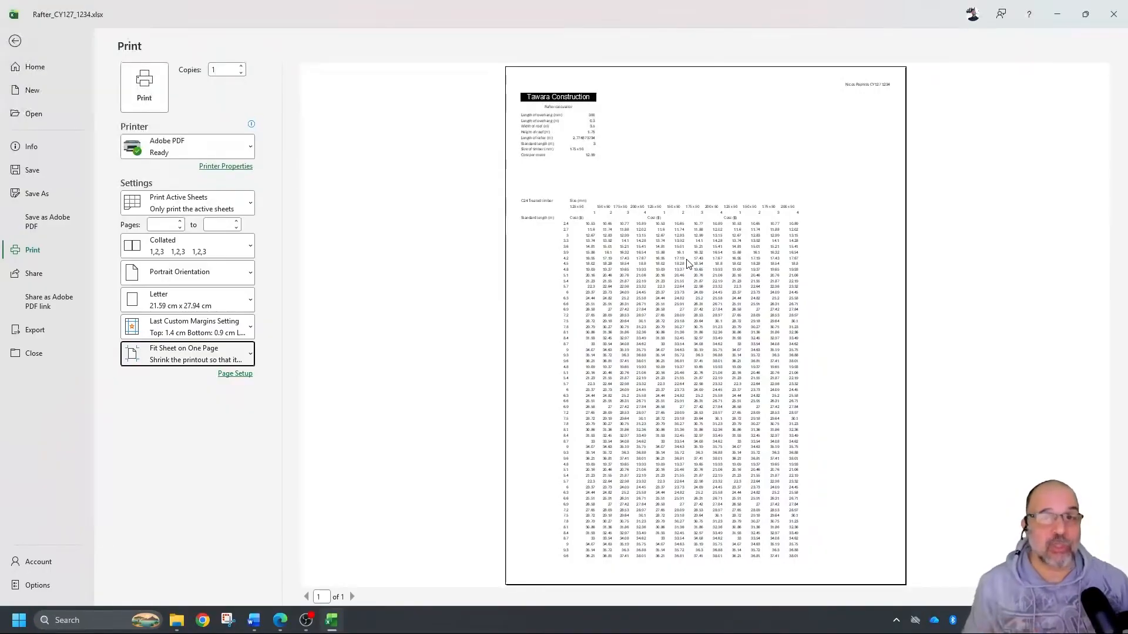
# Step: Select the rafter calculator block A1:B12 in the sheet and set the printout to Print Selection
pyautogui.click(15, 41)
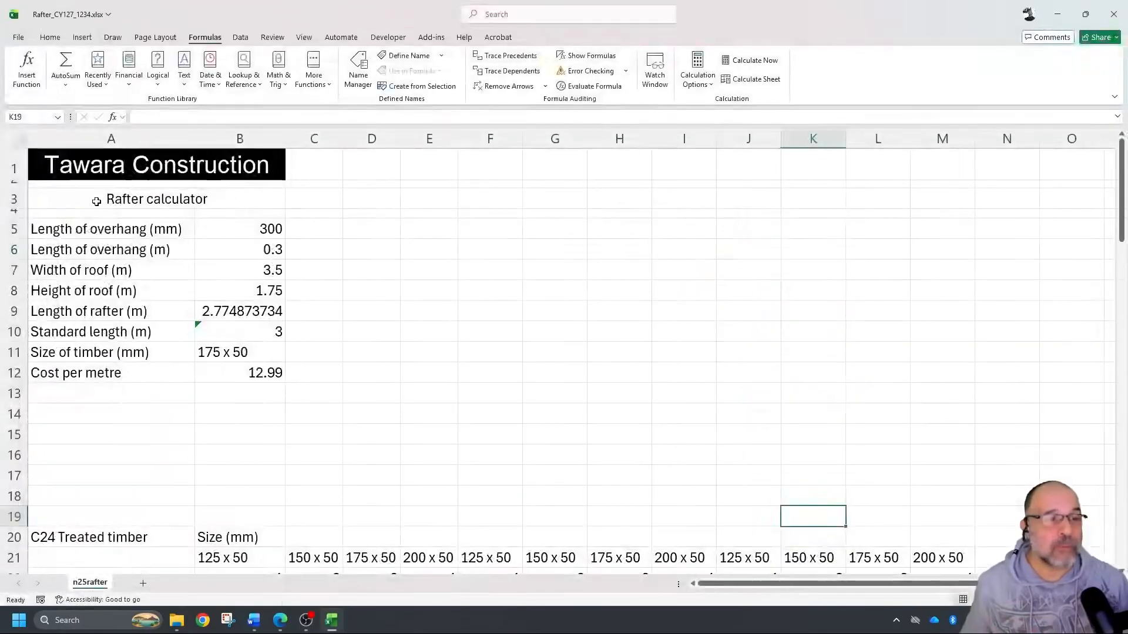
pyautogui.click(40, 159)
pyautogui.moveTo(40, 156)
pyautogui.mouseDown()
pyautogui.moveTo(188, 249)
pyautogui.moveTo(191, 383)
pyautogui.moveTo(193, 367)
pyautogui.mouseUp()
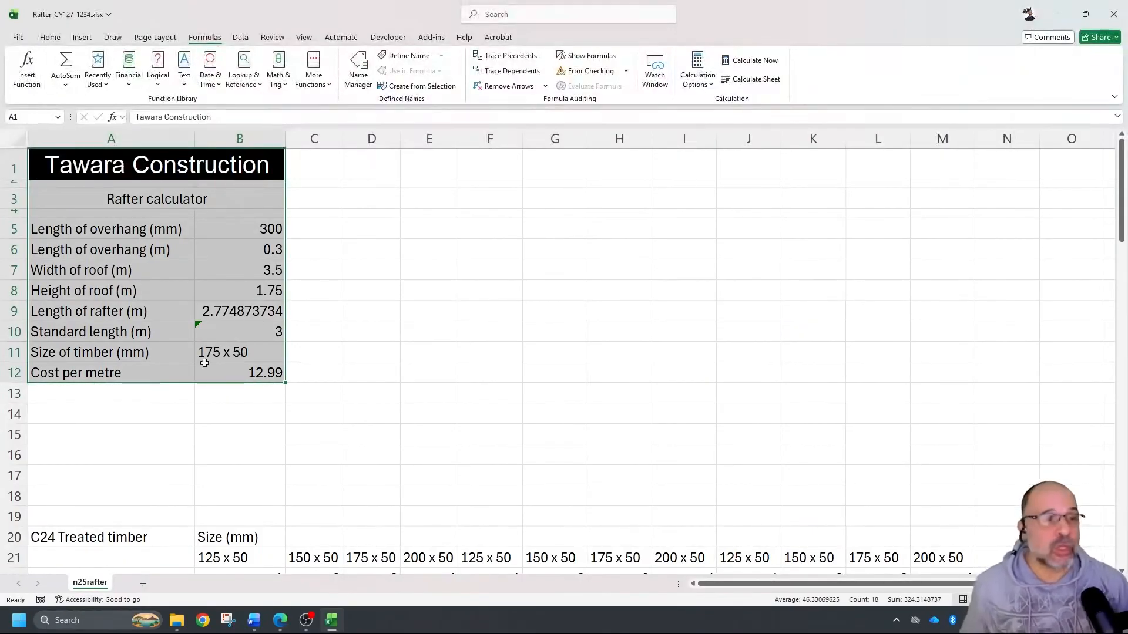
pyautogui.click(526, 407)
pyautogui.moveTo(94, 166); pyautogui.dragTo(212, 372)
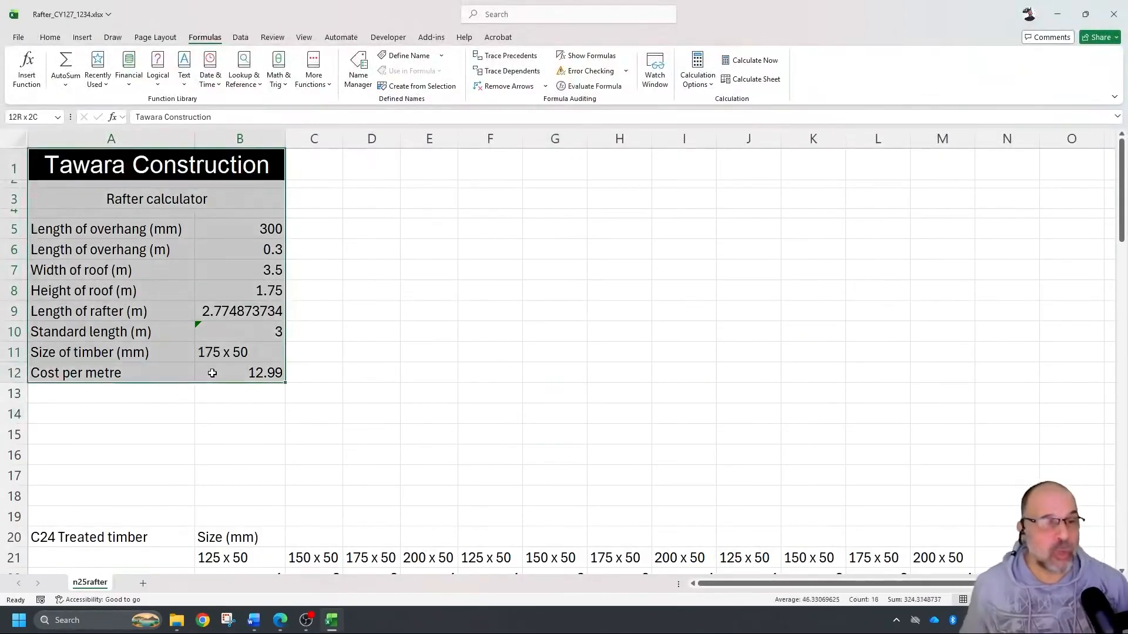
pyautogui.click(19, 39)
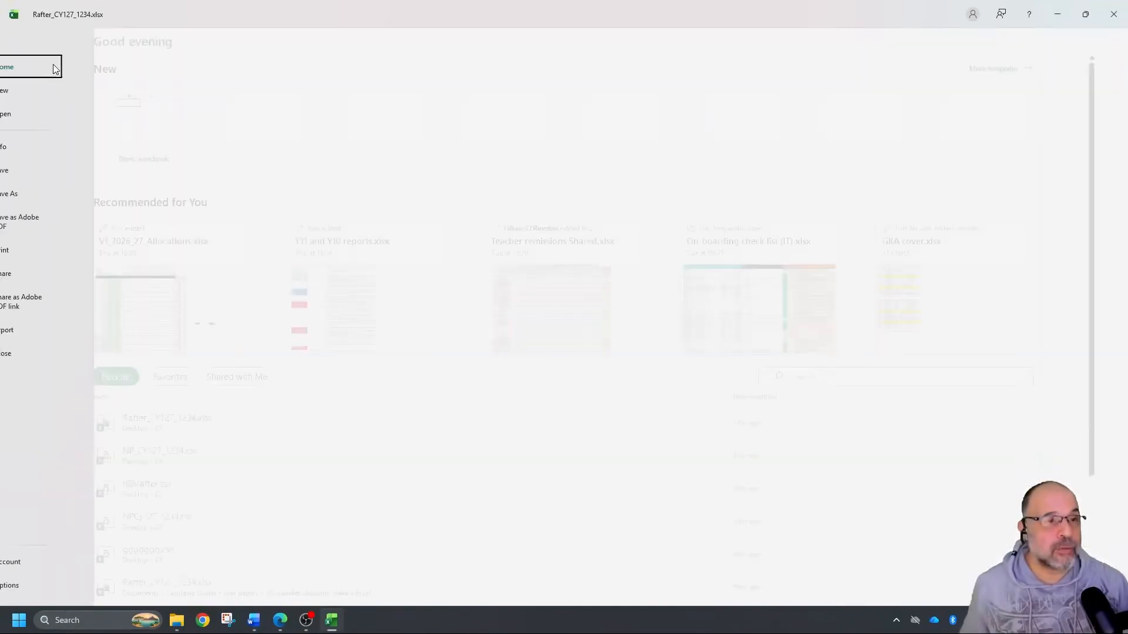
pyautogui.click(32, 252)
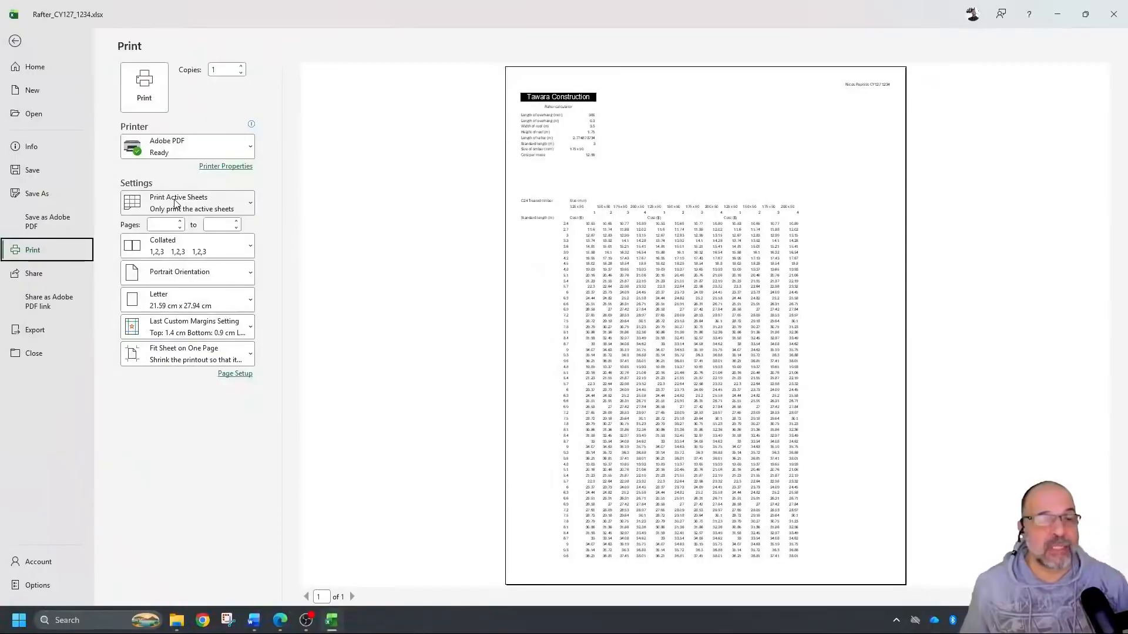
pyautogui.click(174, 202)
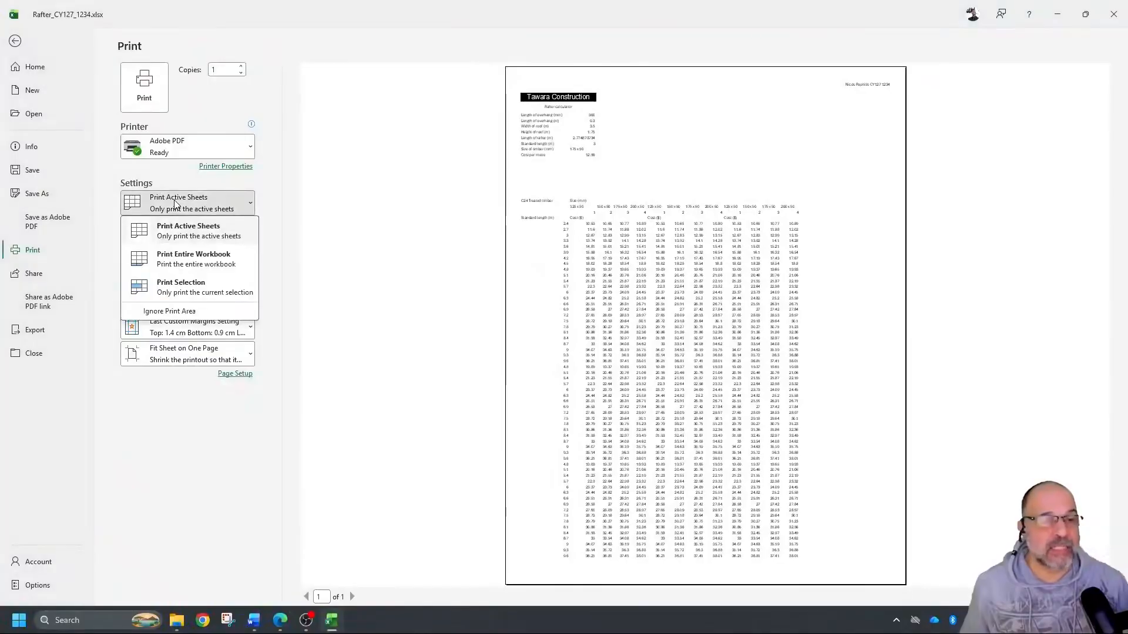
pyautogui.click(218, 289)
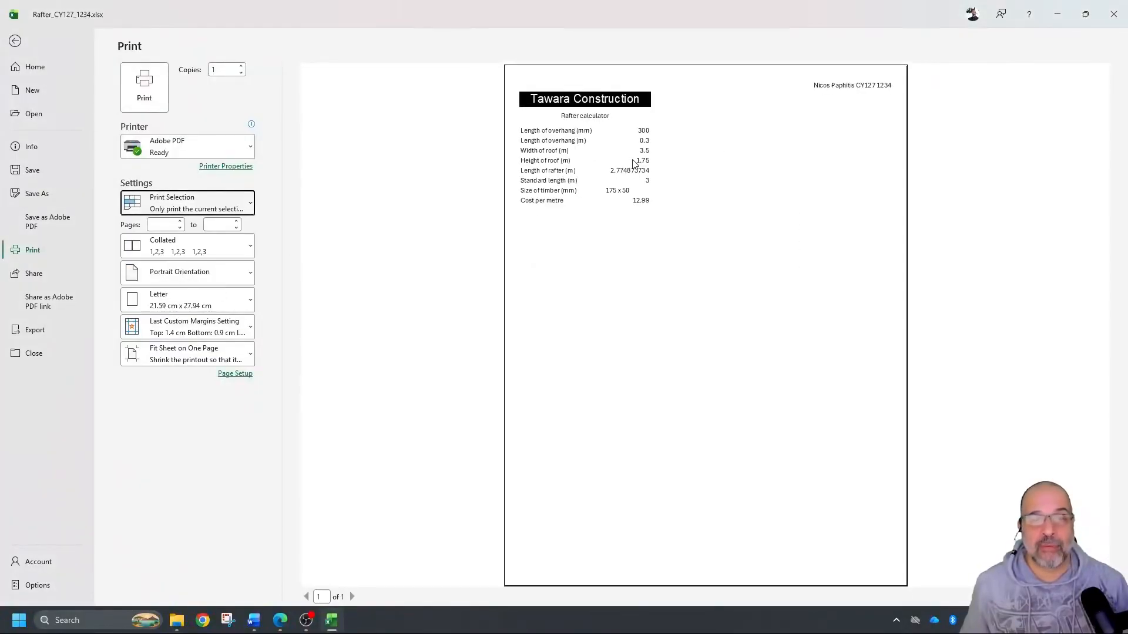
# Step: Turn off the one-page fit for the selection's printout and enlarge it to a custom scaling of 130% of normal size
pyautogui.click(231, 360)
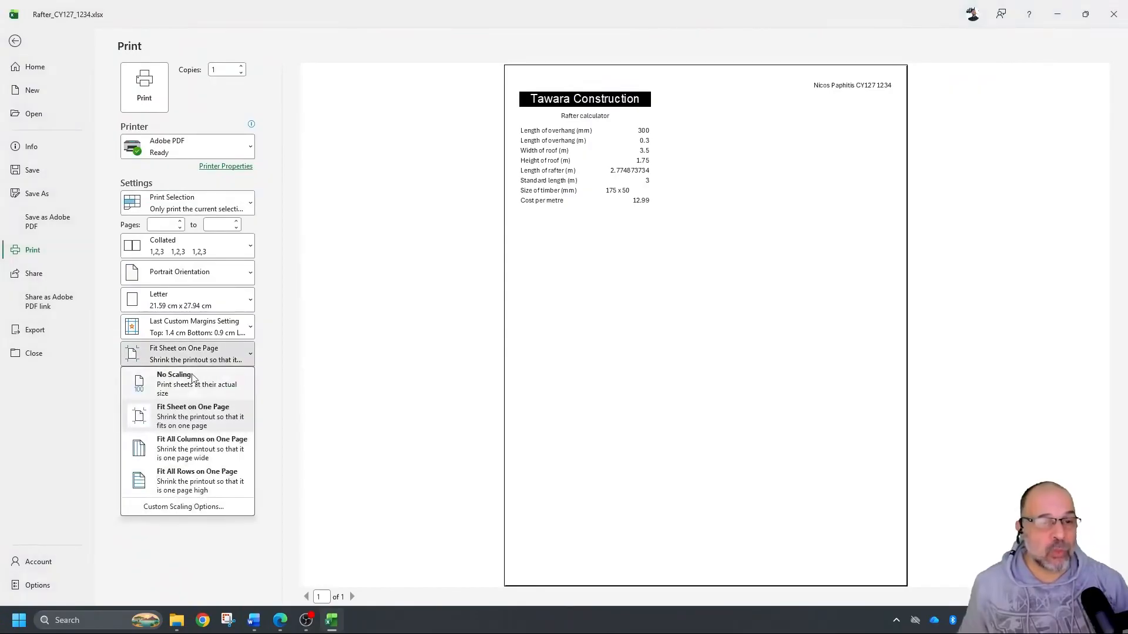
pyautogui.click(171, 377)
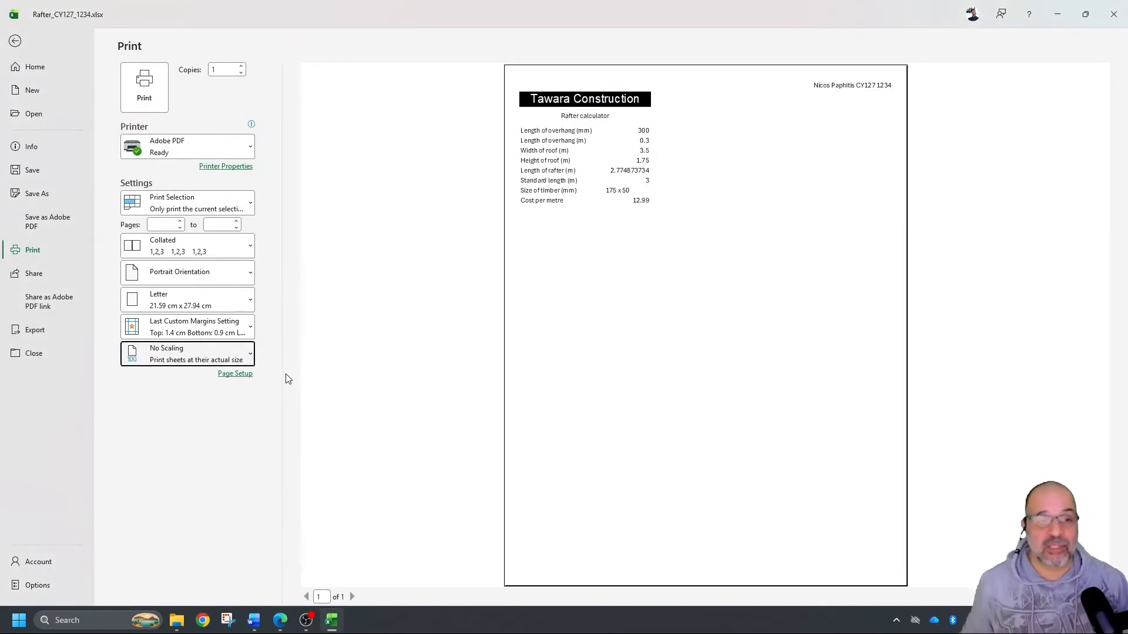
pyautogui.click(235, 360)
pyautogui.click(210, 506)
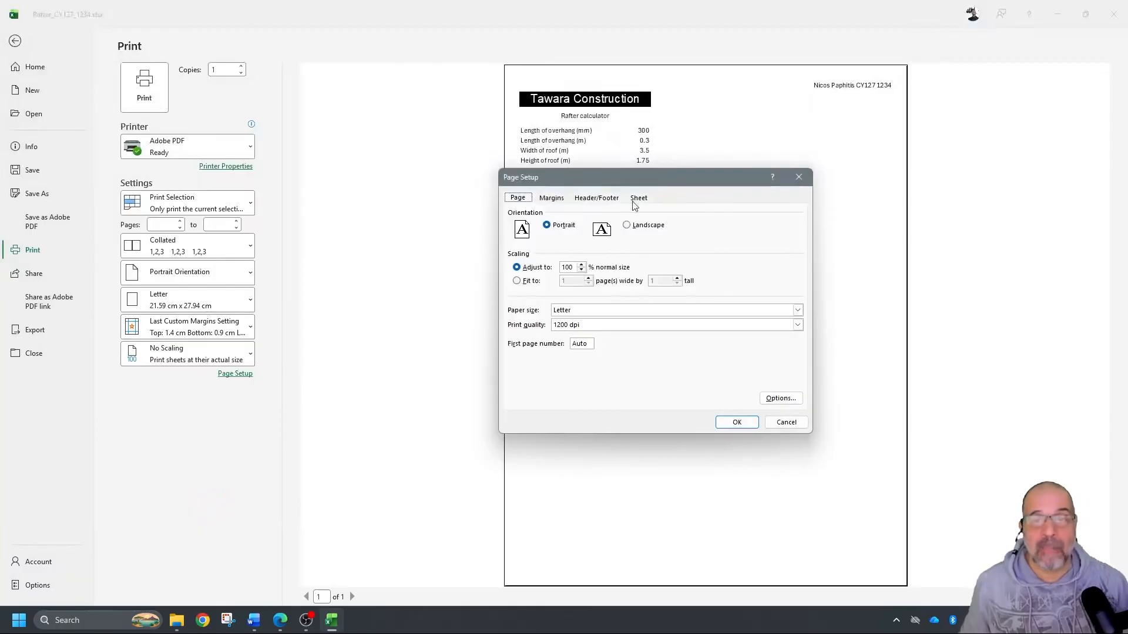
pyautogui.click(582, 265)
pyautogui.click(581, 265)
pyautogui.click(581, 265)
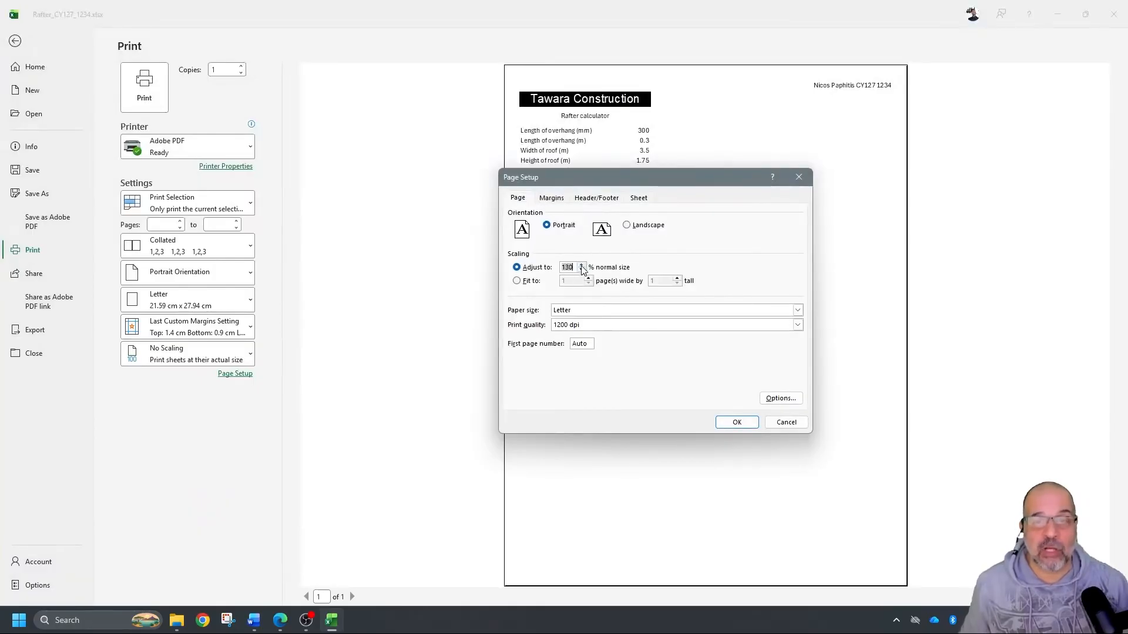
pyautogui.click(737, 422)
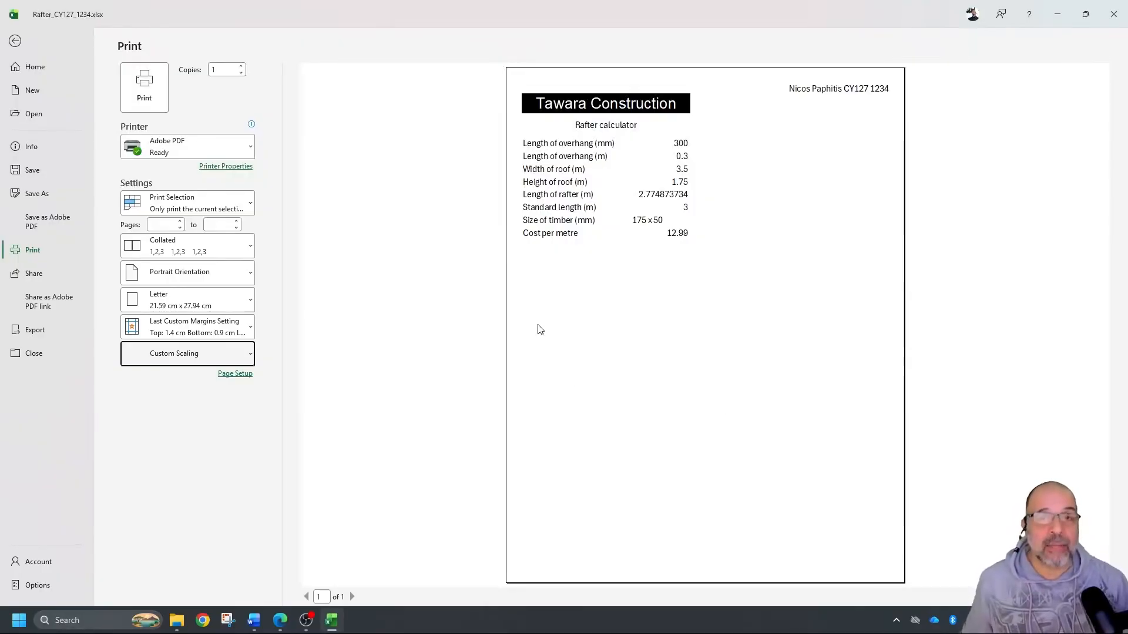
# Step: Return to the worksheet, display the cell formulas, and fit column B's width to its longest formula
pyautogui.click(14, 43)
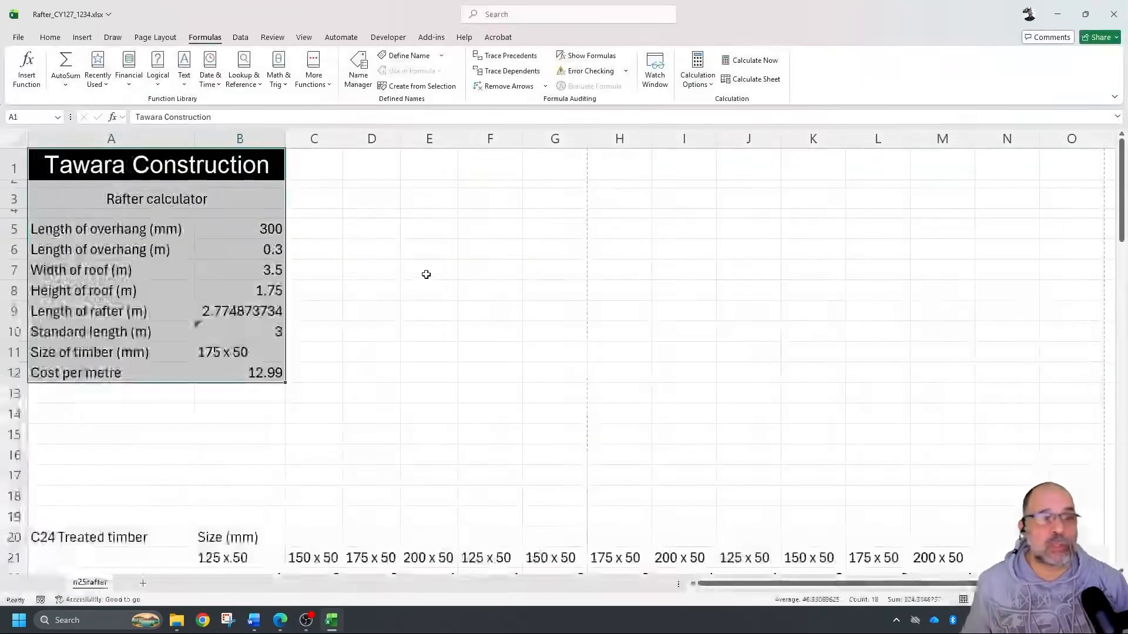
pyautogui.click(414, 266)
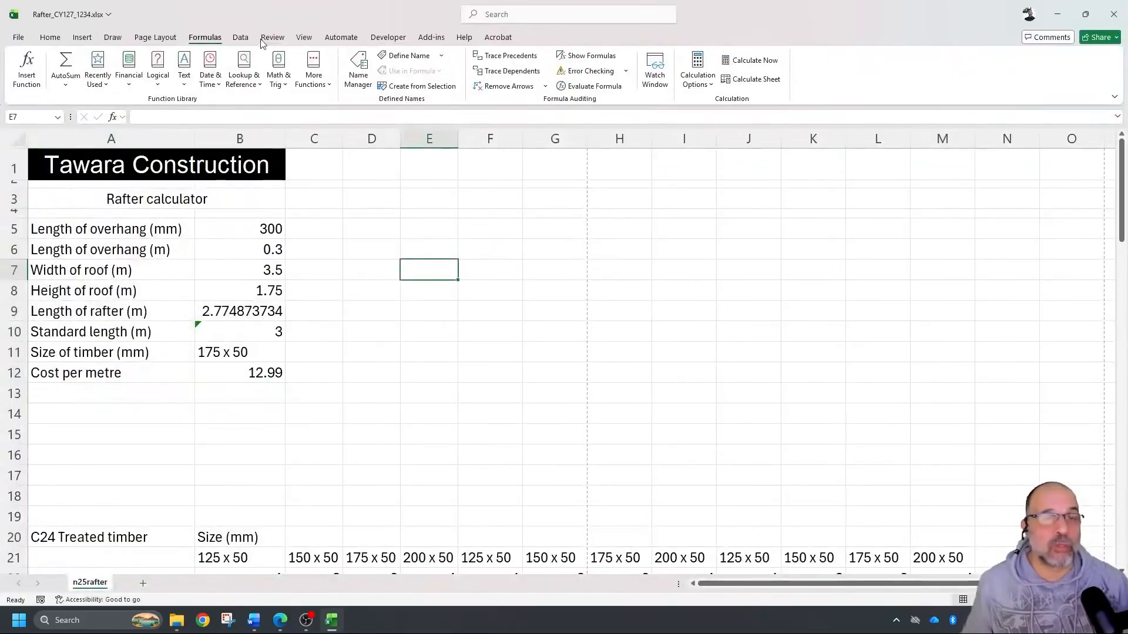
pyautogui.click(571, 57)
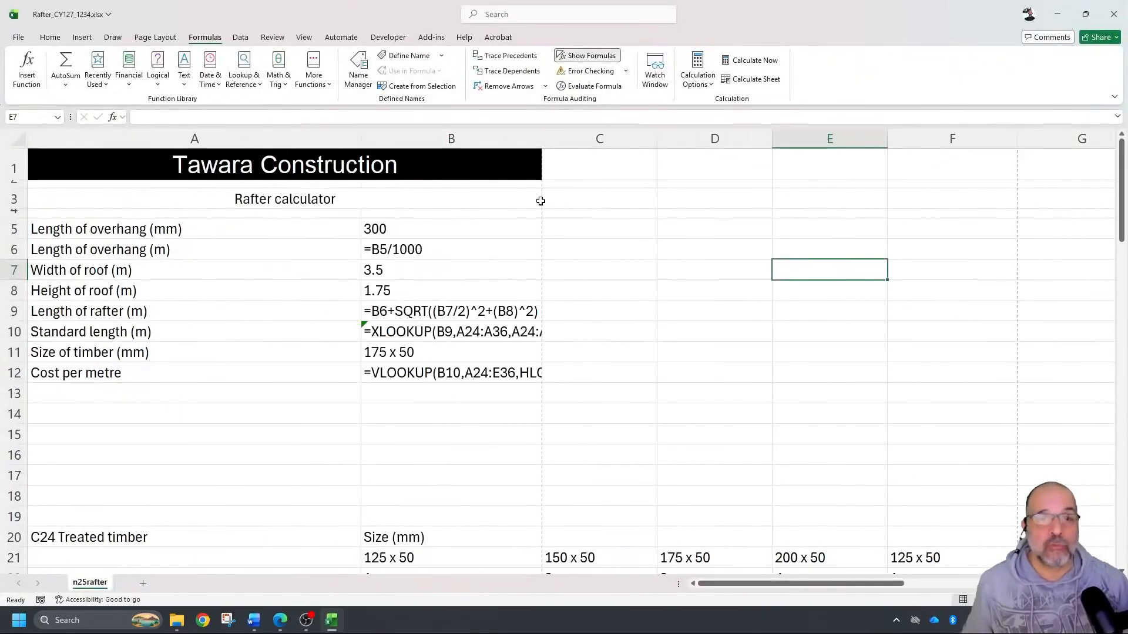
pyautogui.doubleClick(539, 142)
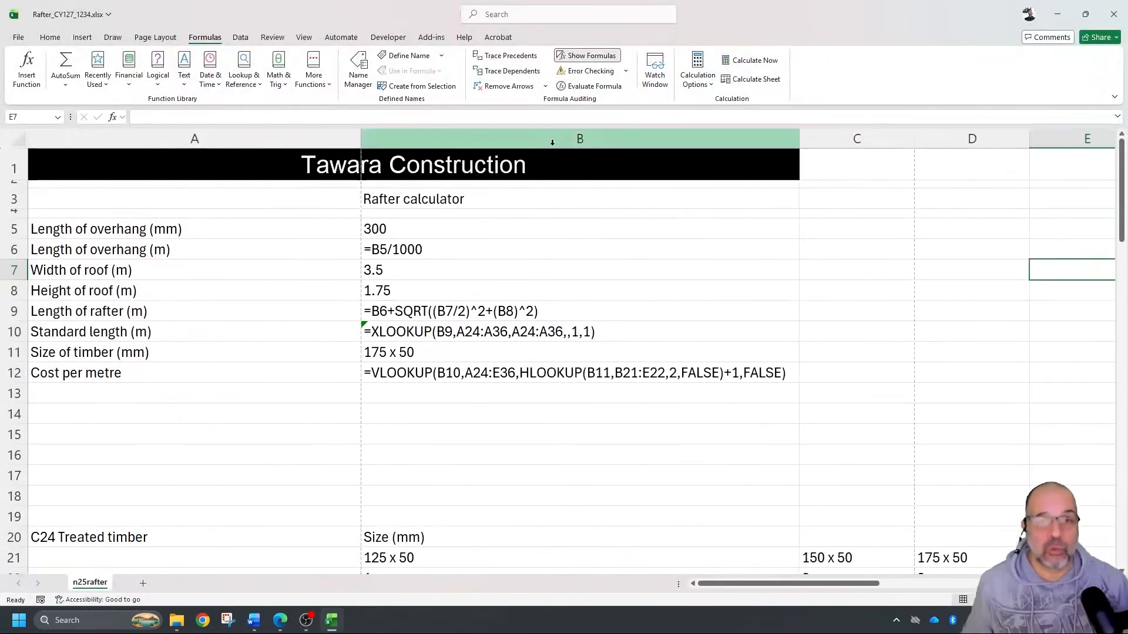
# Step: Set the printout of the A1:B12 formula block to landscape orientation with Fit All Columns on One Page
pyautogui.moveTo(62, 166); pyautogui.dragTo(643, 381)
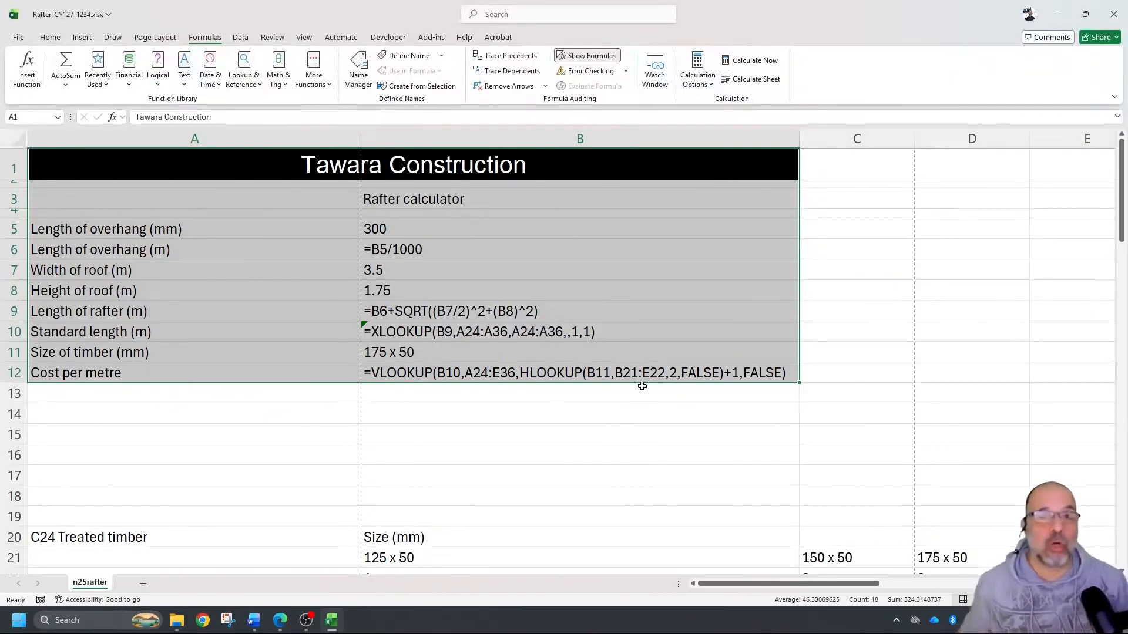
pyautogui.click(18, 37)
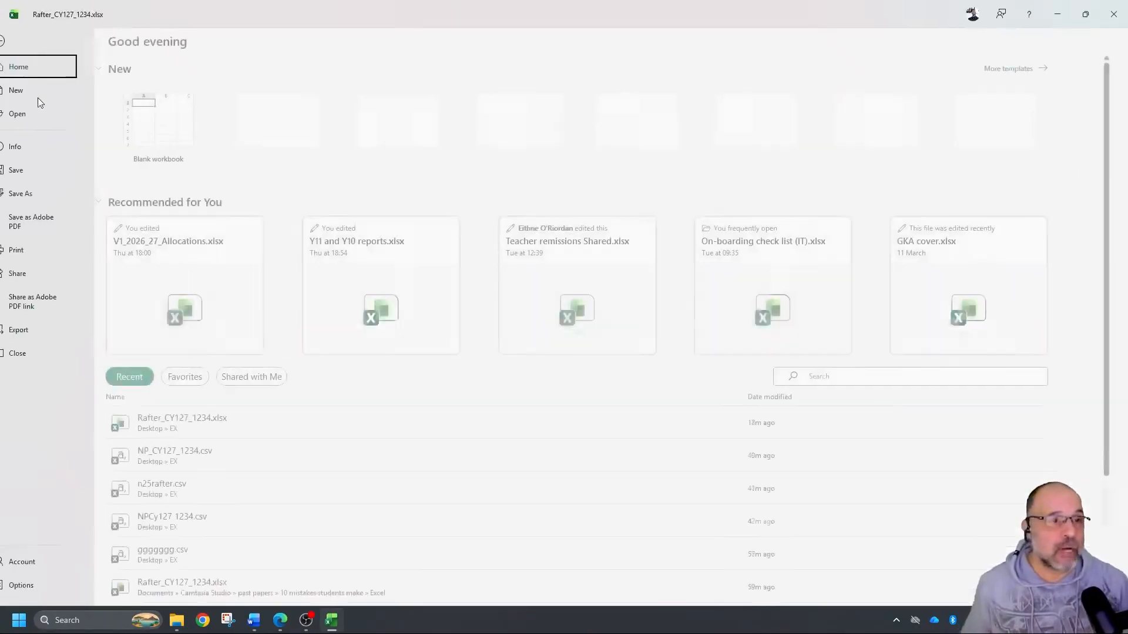
pyautogui.click(33, 251)
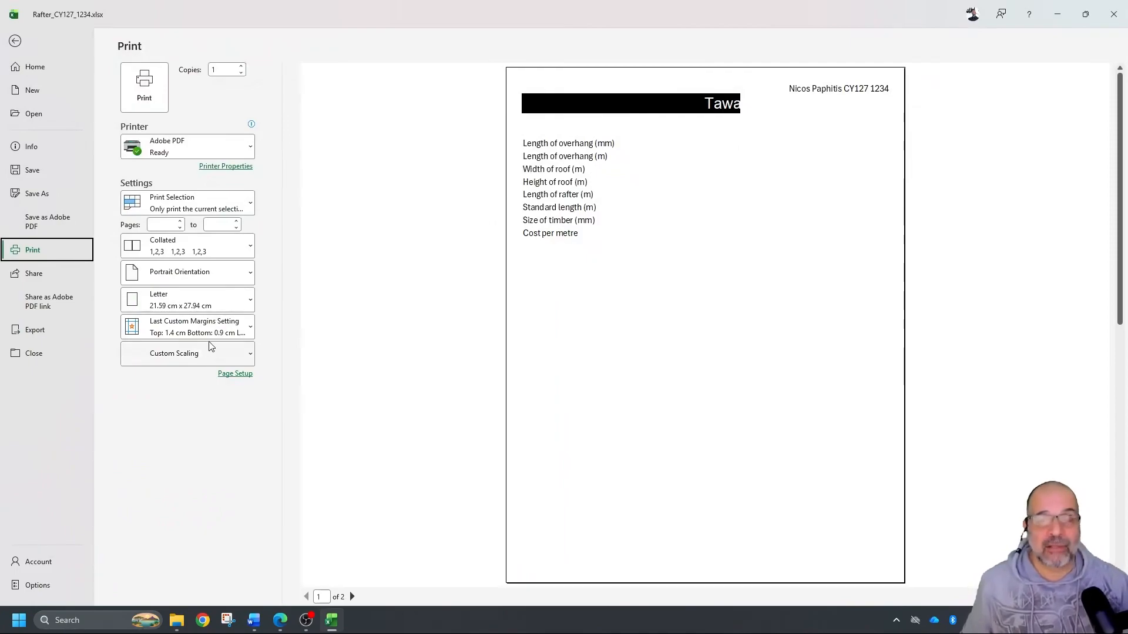
pyautogui.click(210, 280)
pyautogui.click(182, 324)
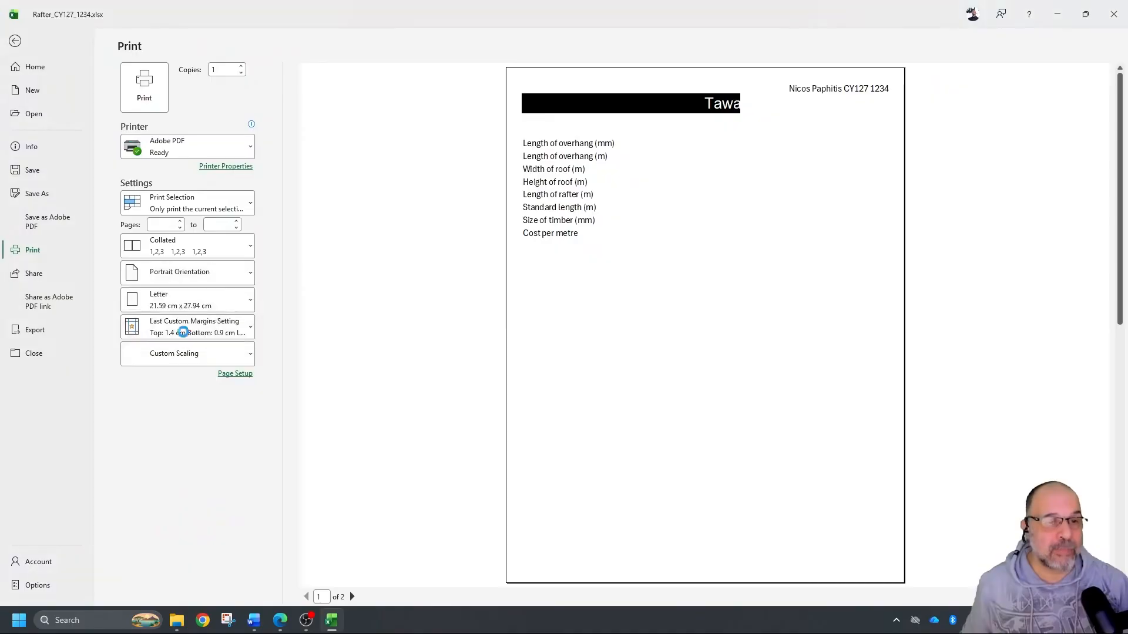
pyautogui.click(165, 355)
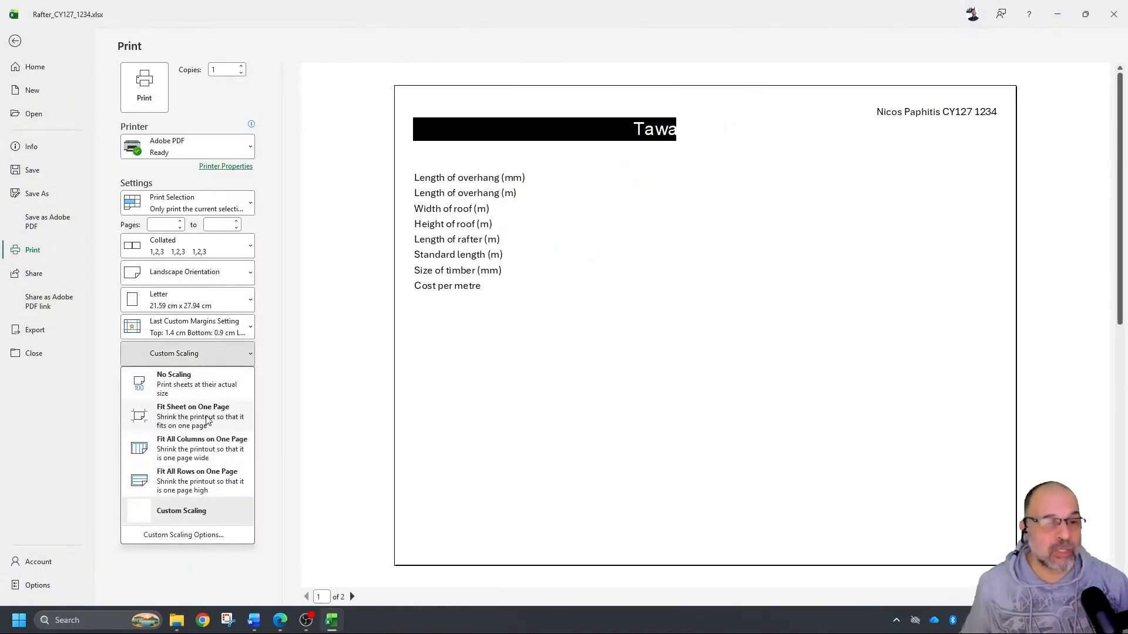
pyautogui.click(209, 449)
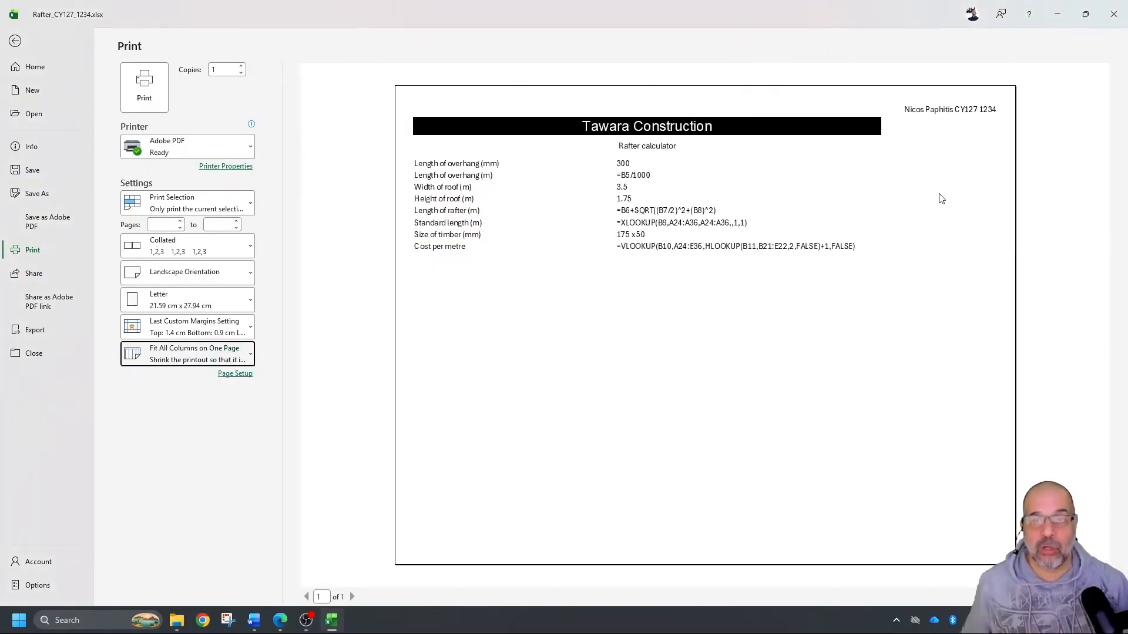
# Step: Include row and column headings in the printout through the page setup's sheet options
pyautogui.click(244, 376)
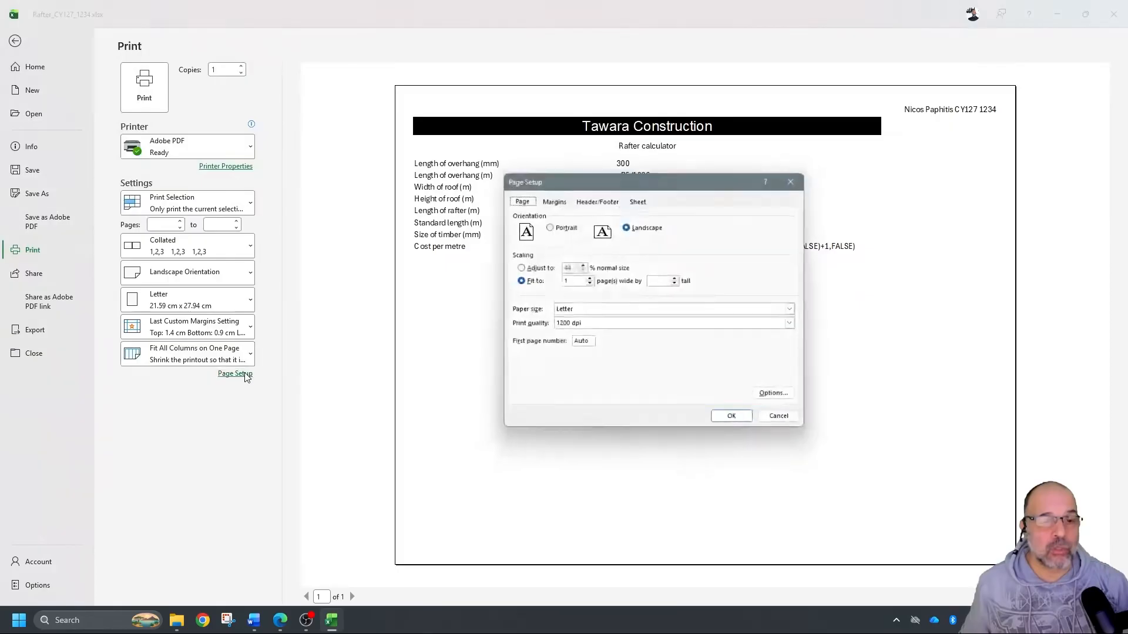
pyautogui.click(638, 198)
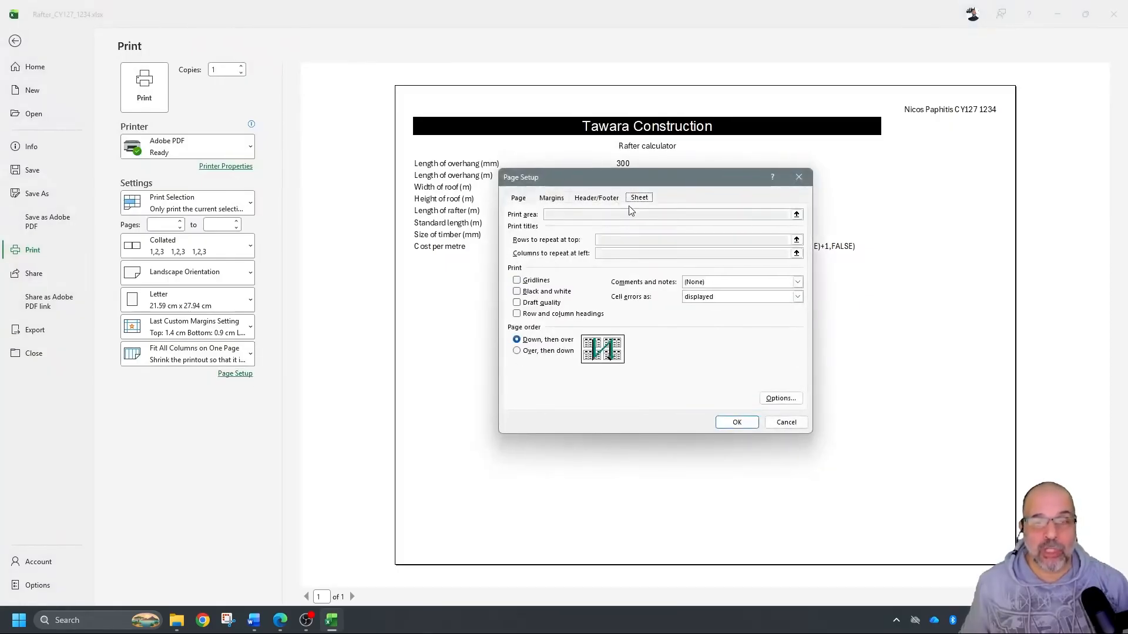
pyautogui.click(518, 315)
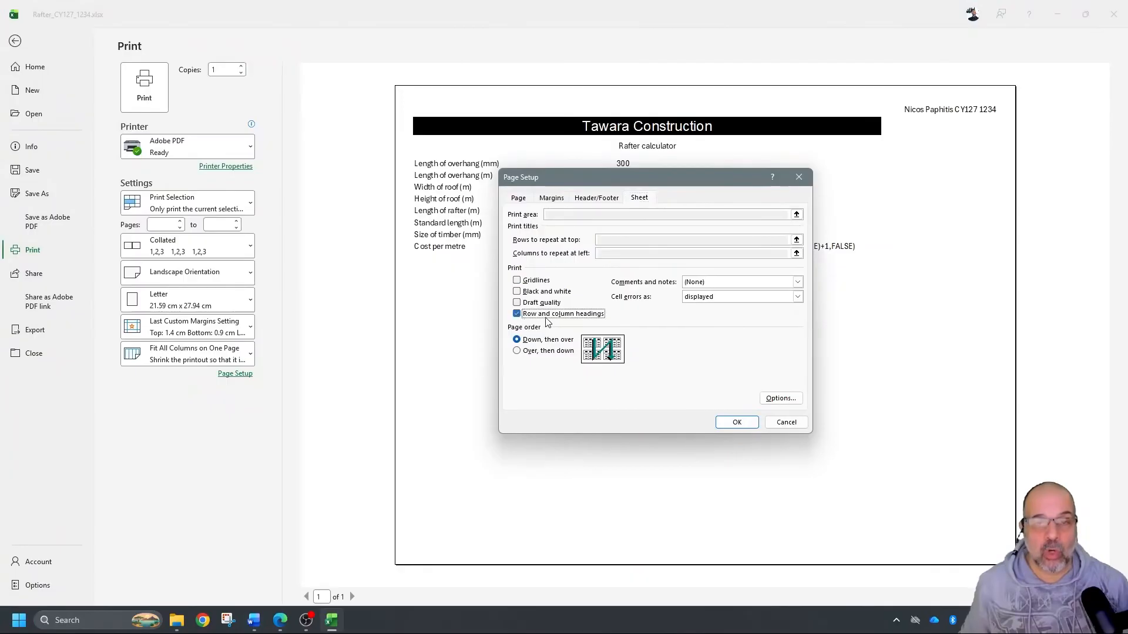
pyautogui.click(745, 423)
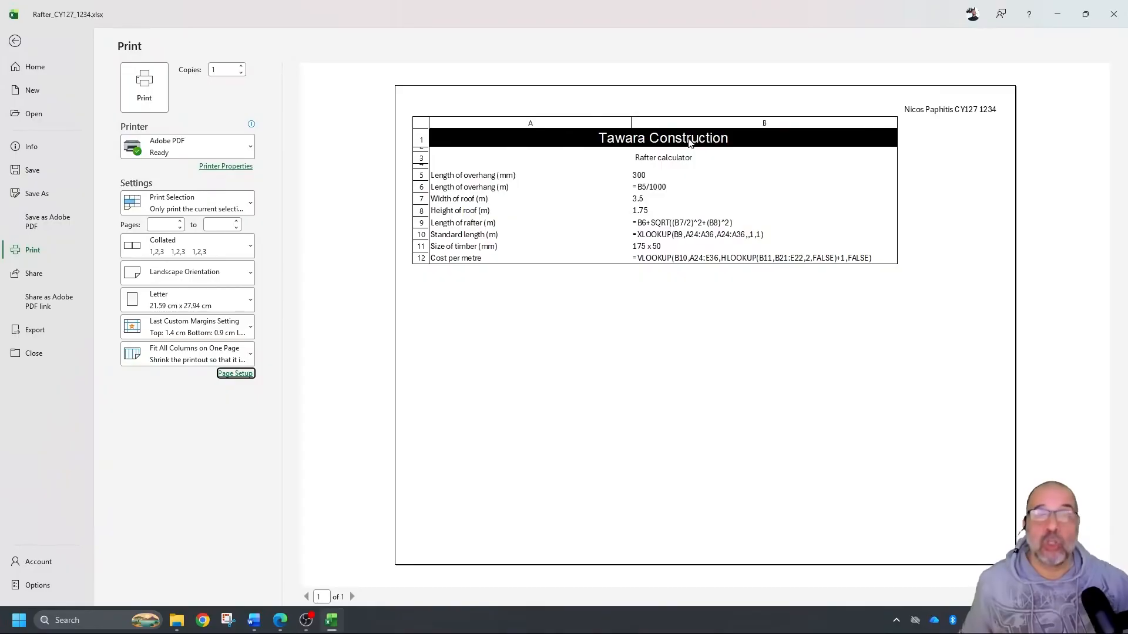
# Step: Turn off the printing of row and column headings in the page setup
pyautogui.click(237, 373)
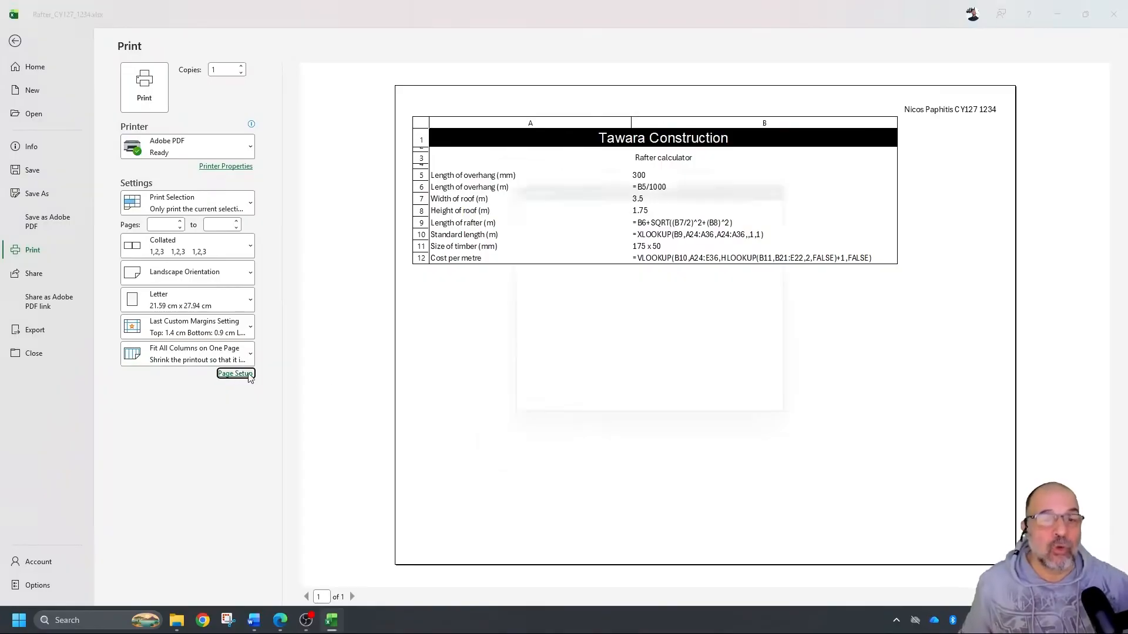
pyautogui.click(637, 198)
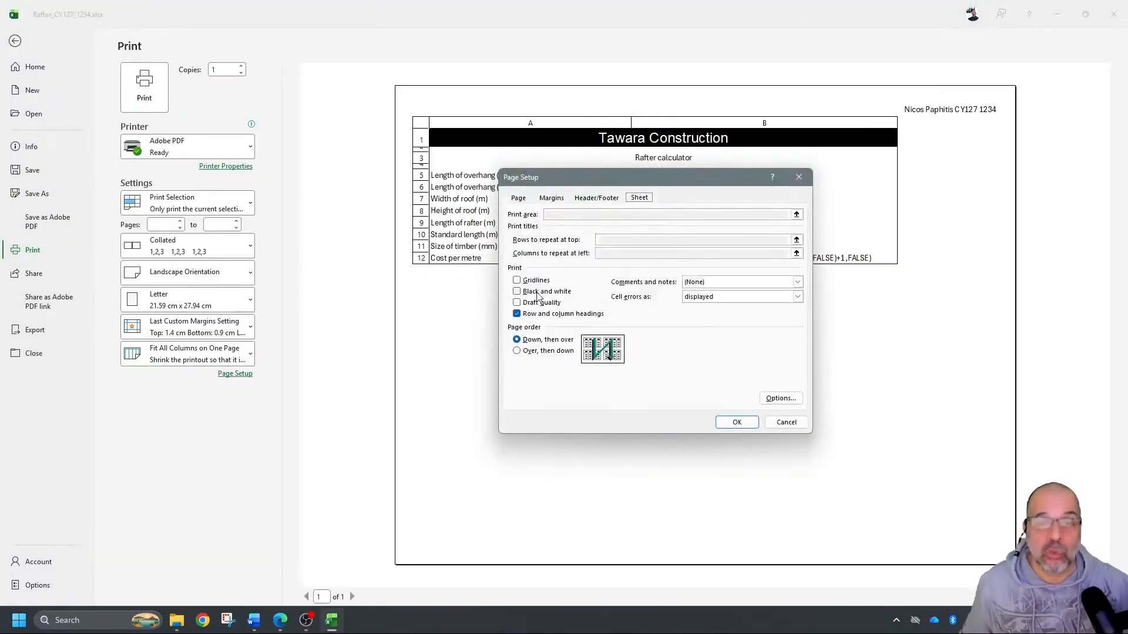
pyautogui.click(517, 313)
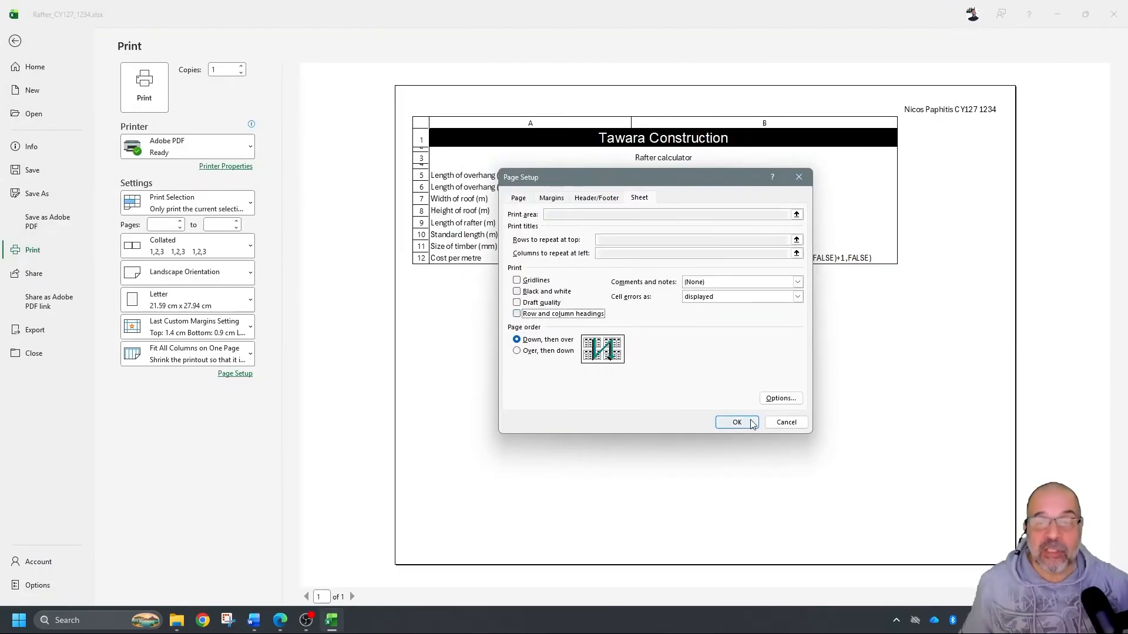
pyautogui.click(737, 422)
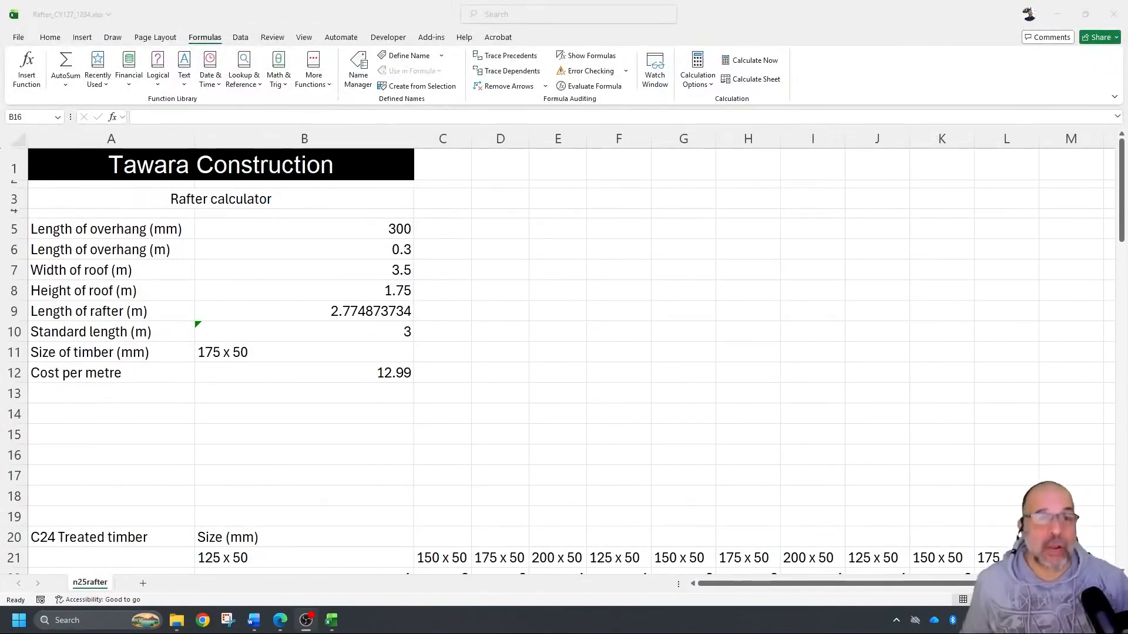
# Step: Change the title in cell A1 to "Tawara construction" with a lowercase c
pyautogui.click(158, 168)
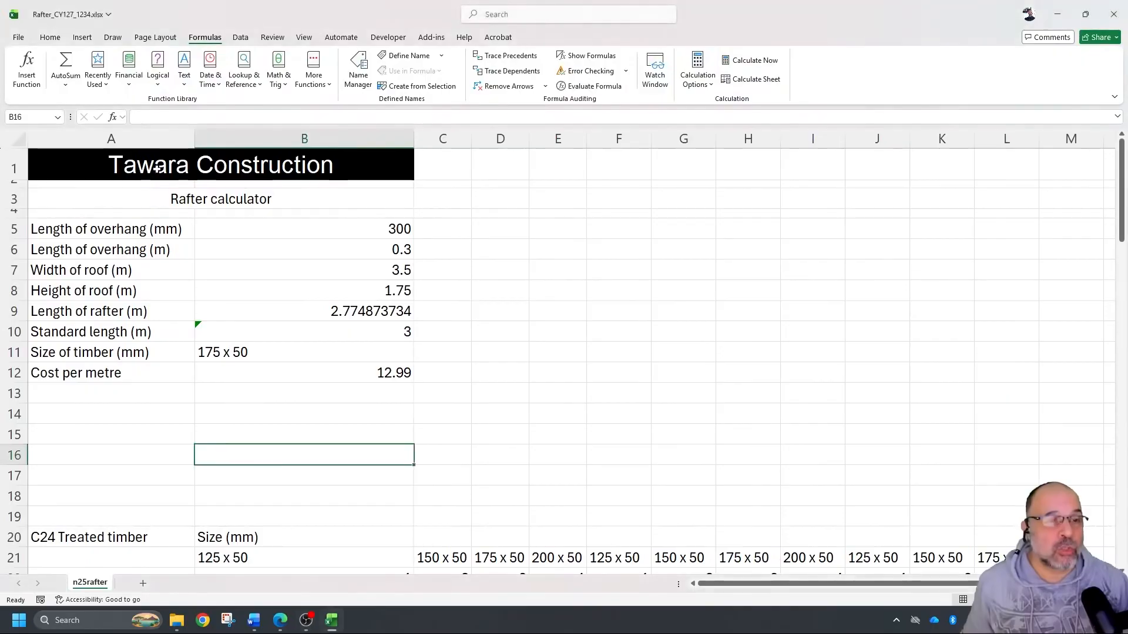
pyautogui.click(133, 171)
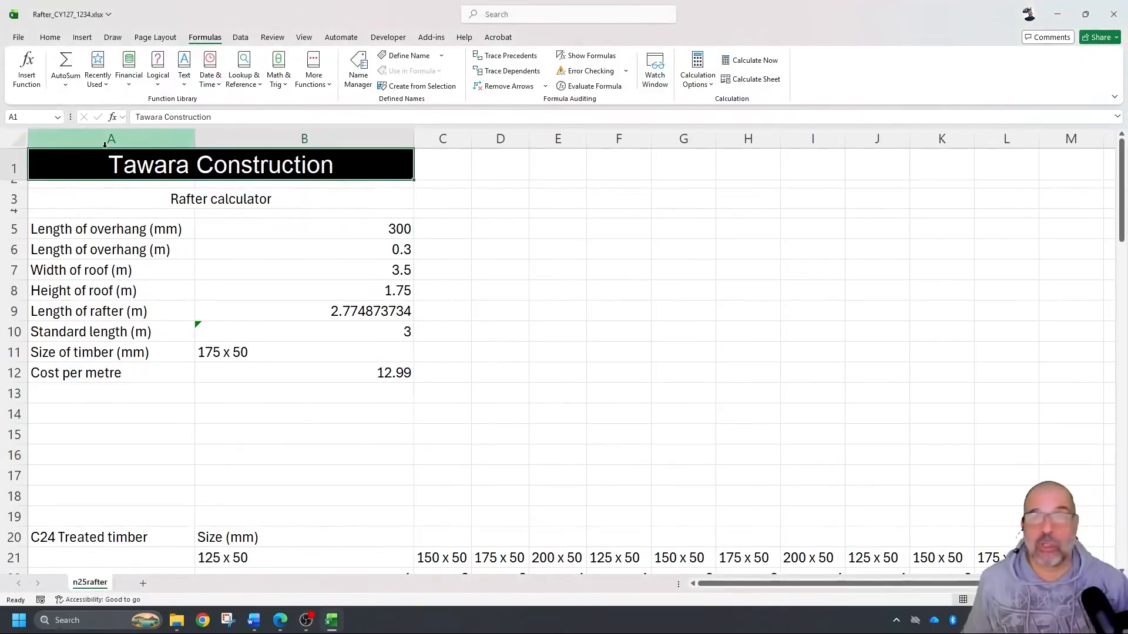
pyautogui.doubleClick(211, 164)
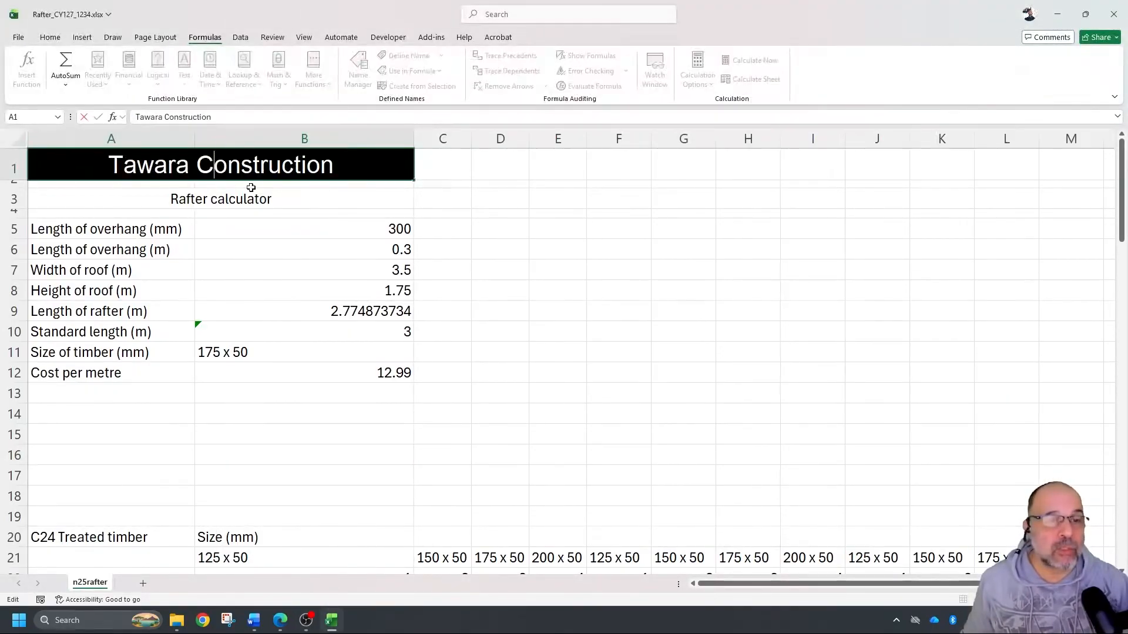
pyautogui.press('BackSpace')
pyautogui.write('c')
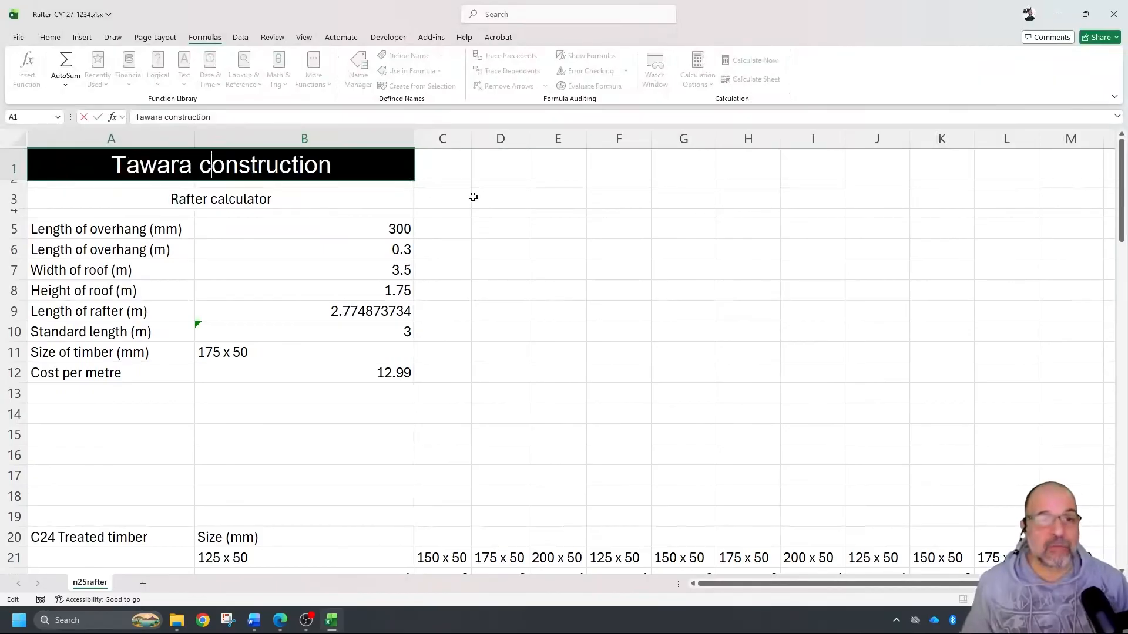
pyautogui.click(476, 197)
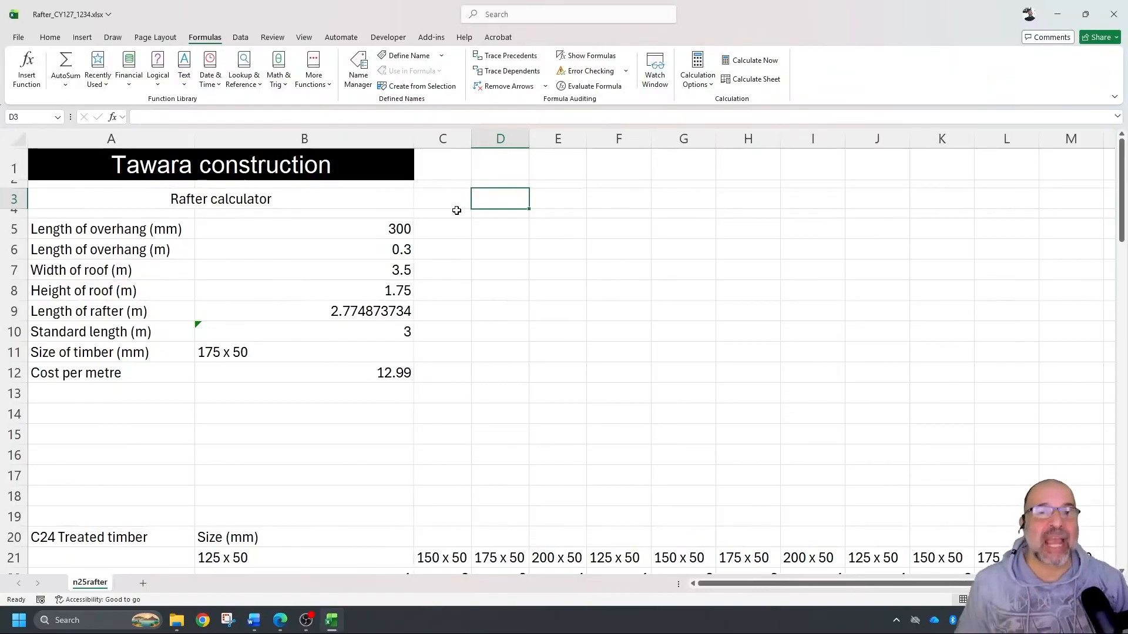
# Step: Restore the capital C in the A1 title so that it reads "Tawara Construction"
pyautogui.doubleClick(206, 167)
pyautogui.press('BackSpace')
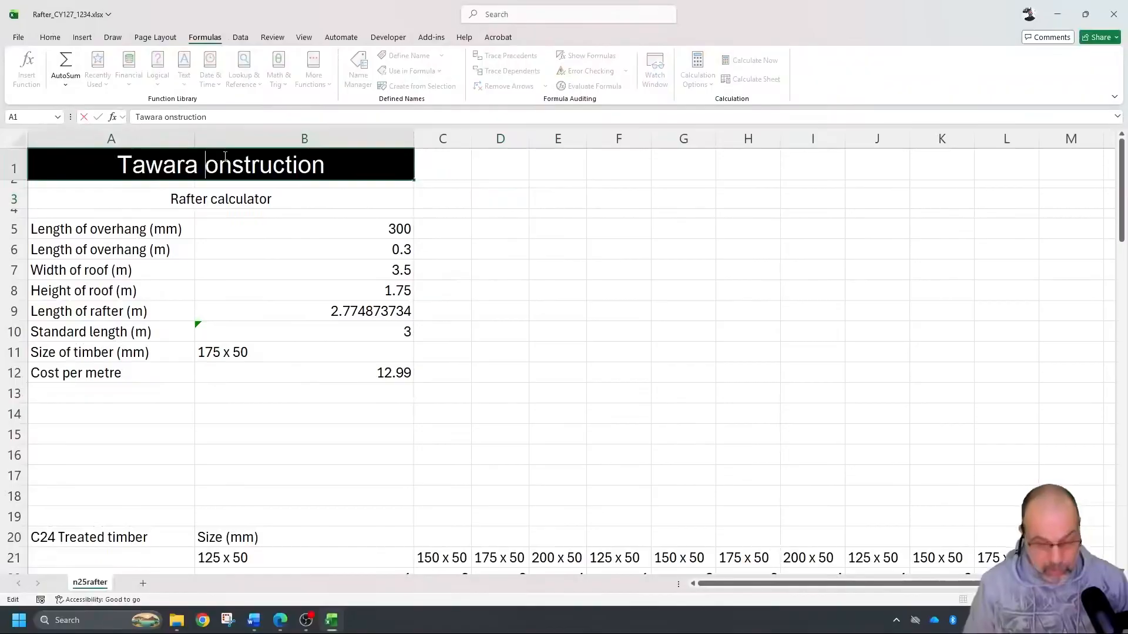
pyautogui.write('C')
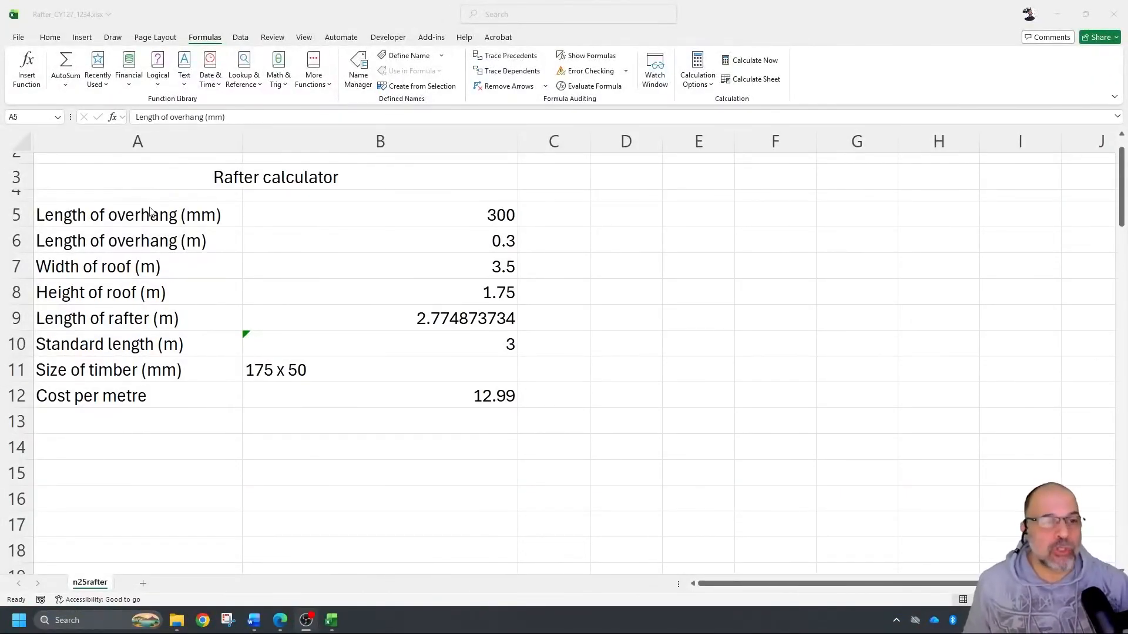
pyautogui.click(112, 217)
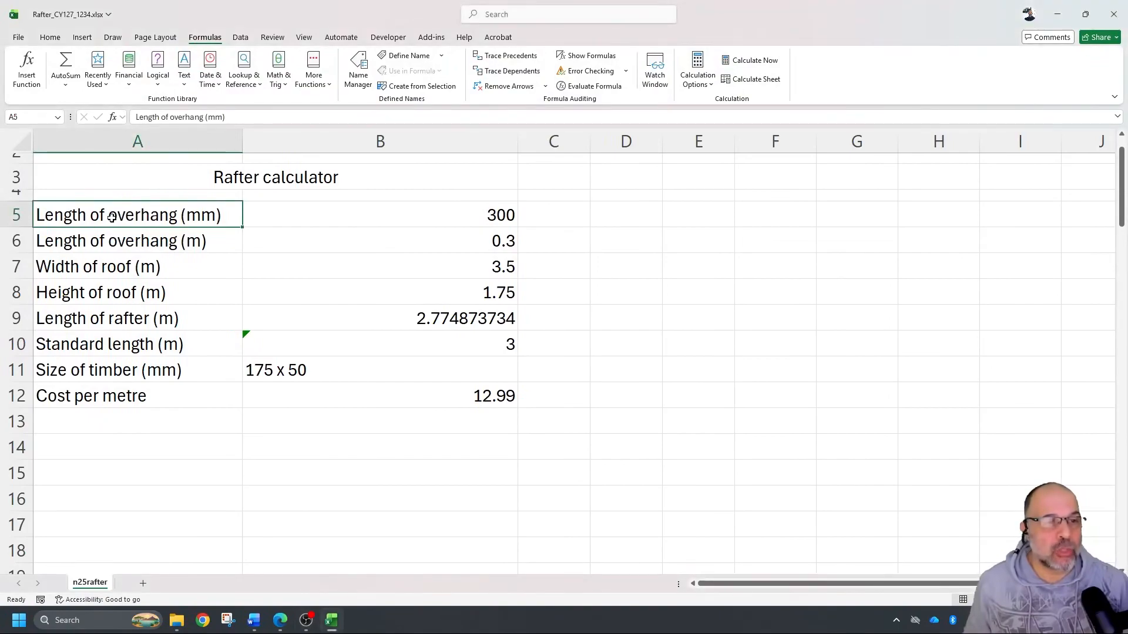
pyautogui.doubleClick(111, 216)
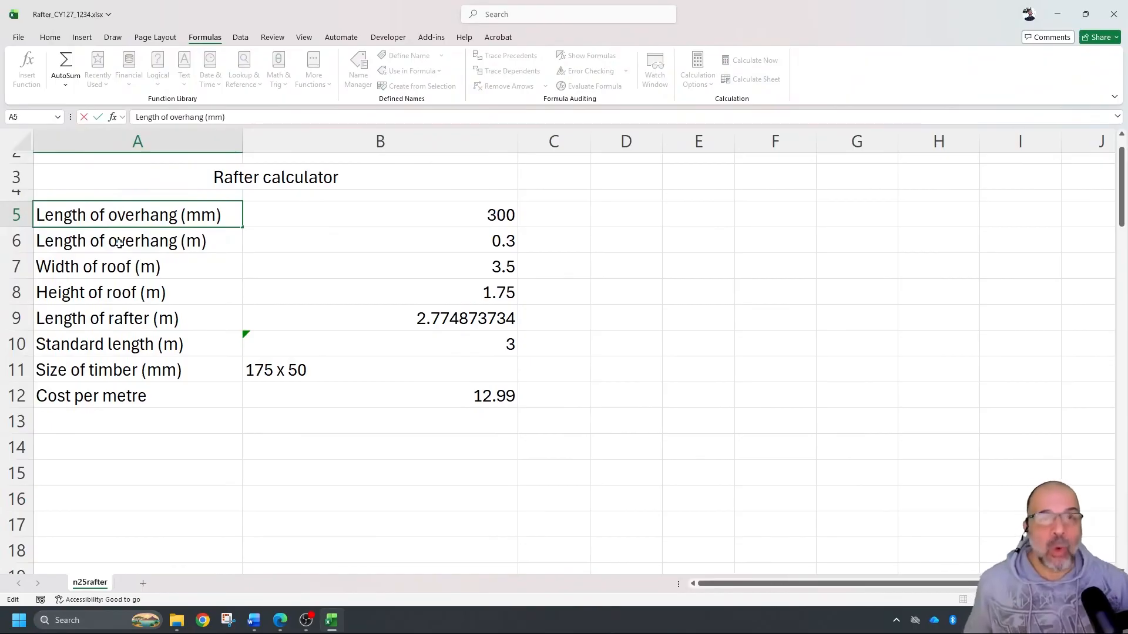
pyautogui.click(143, 245)
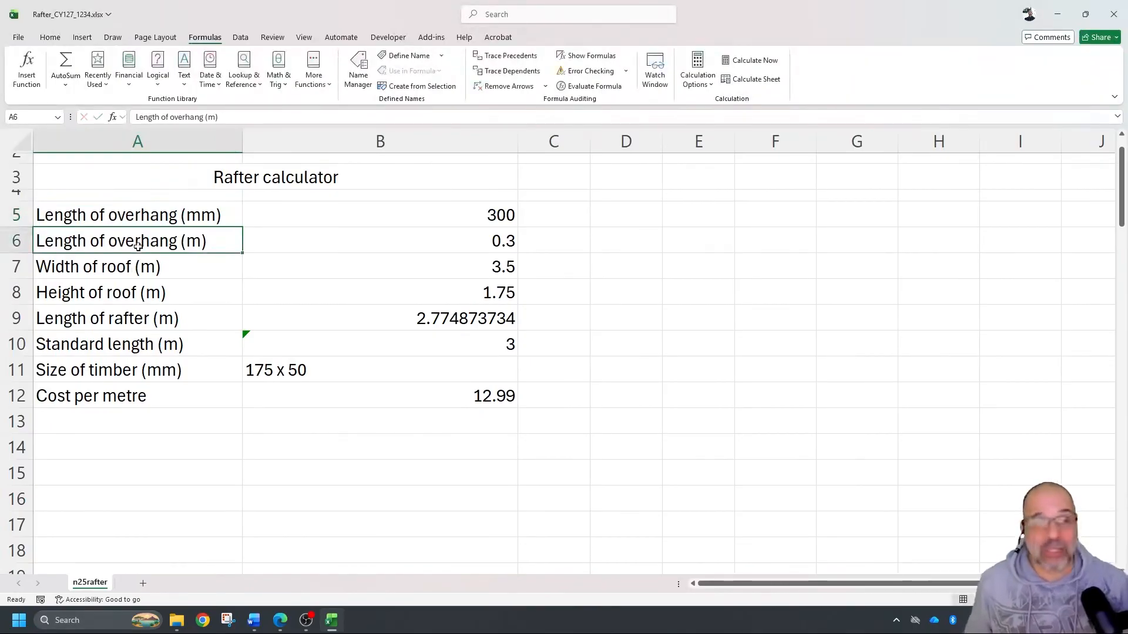
# Step: Turn on text wrapping for the two overhang length labels in A5:A6 through the cell alignment settings
pyautogui.moveTo(160, 215); pyautogui.dragTo(169, 229)
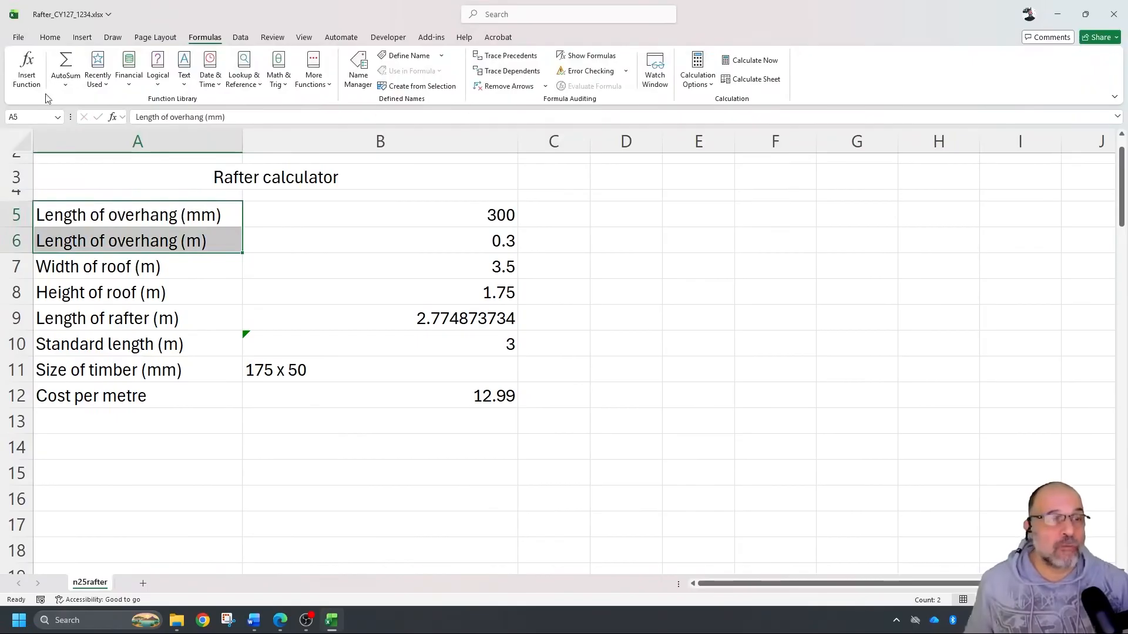
pyautogui.click(57, 40)
pyautogui.click(418, 99)
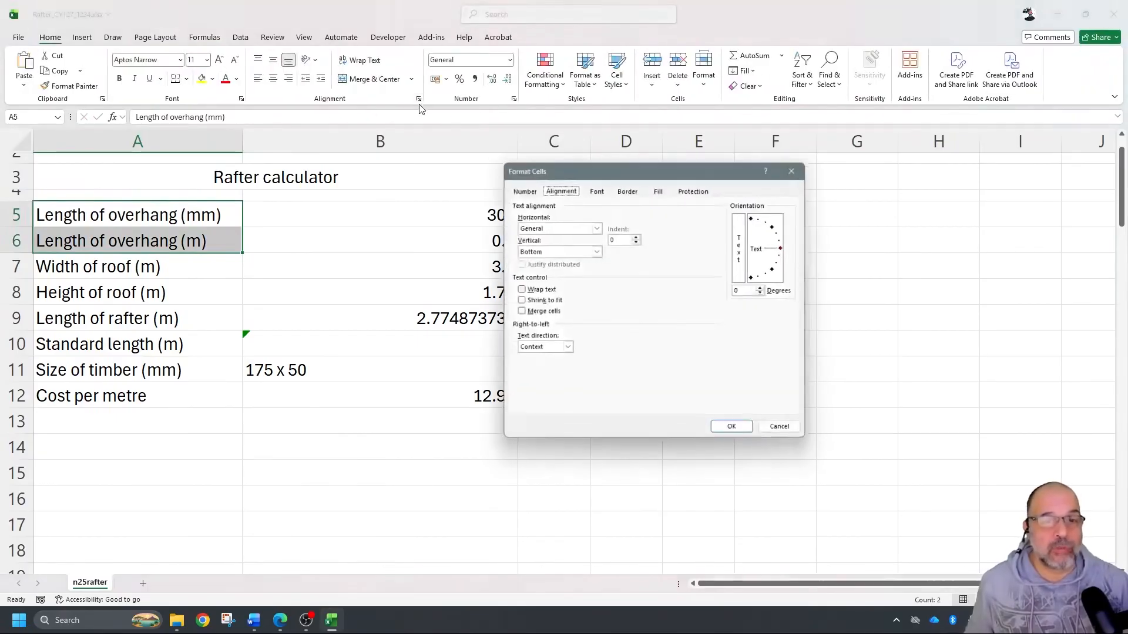
pyautogui.click(518, 289)
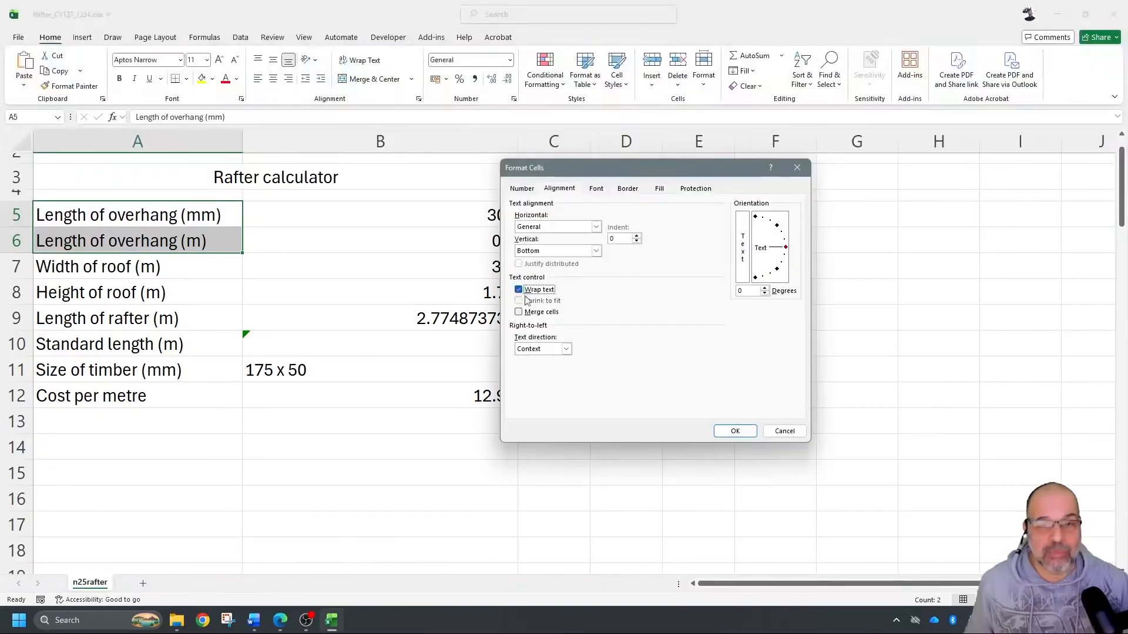
pyautogui.click(735, 431)
# Step: Narrow column A and increase the heights of rows 5 and 6 so both overhang labels wrap fully onto two lines
pyautogui.moveTo(242, 142); pyautogui.dragTo(145, 150)
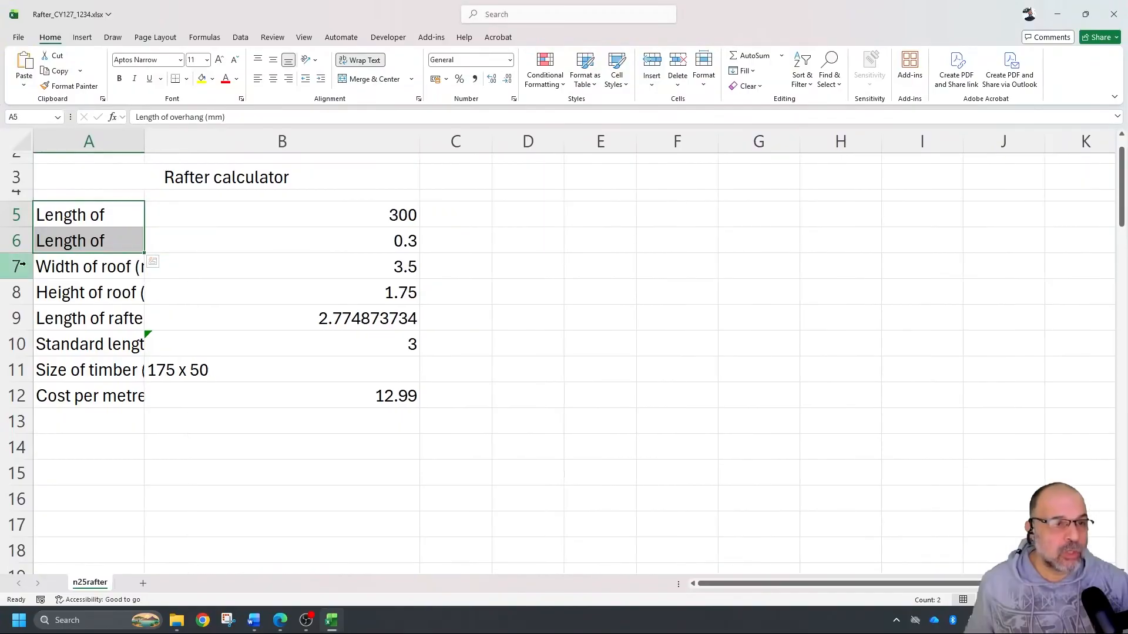
pyautogui.moveTo(14, 214); pyautogui.dragTo(18, 255)
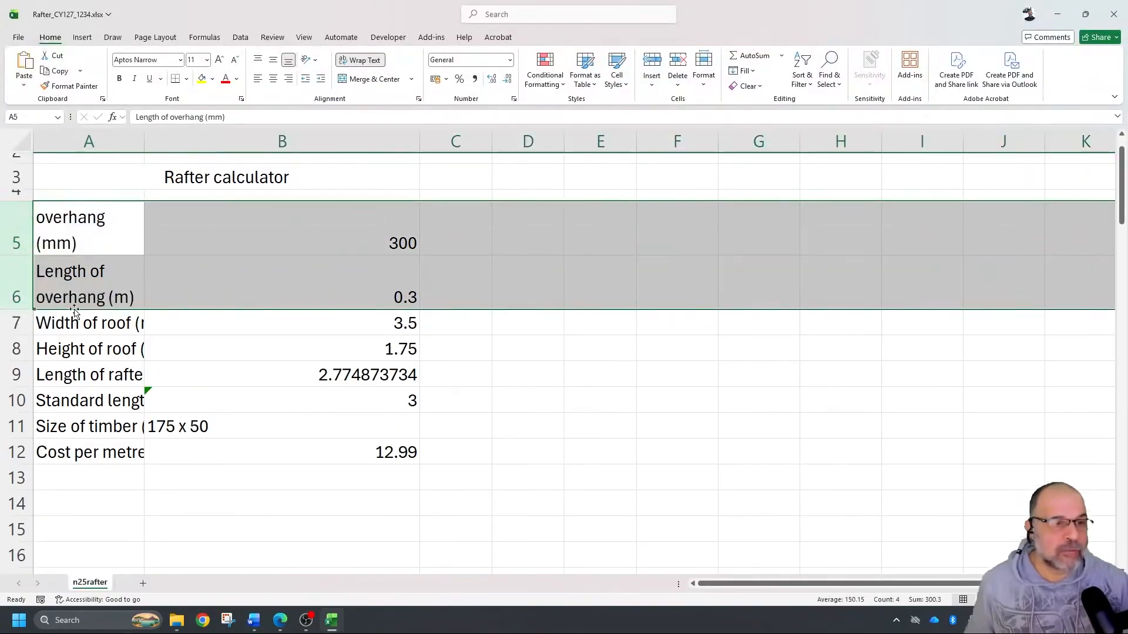
pyautogui.click(111, 243)
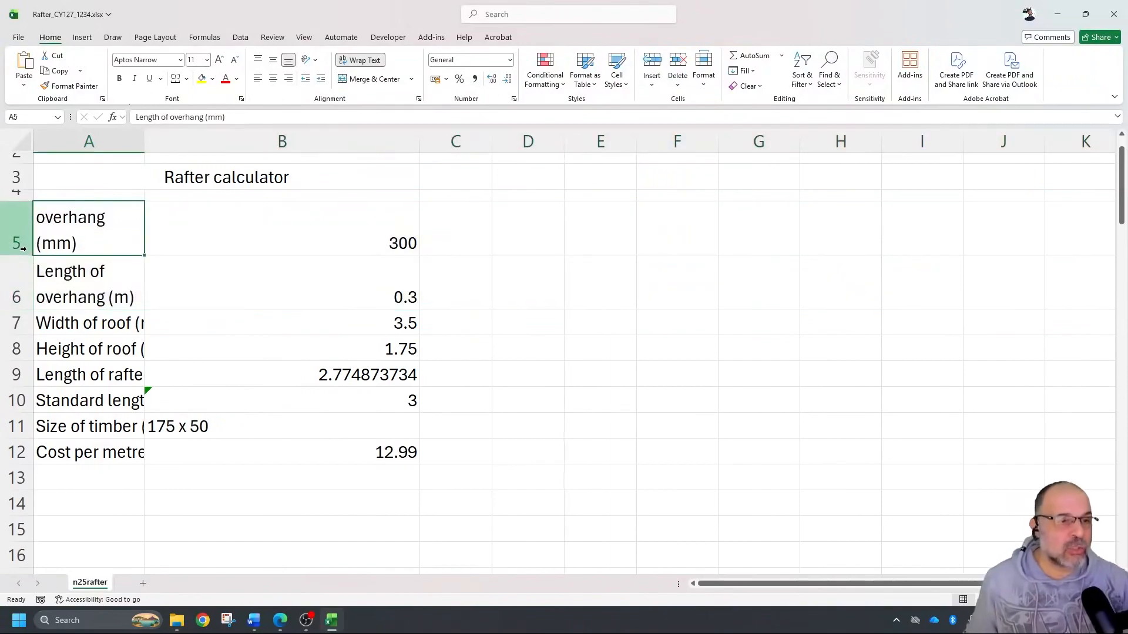
pyautogui.moveTo(25, 258); pyautogui.dragTo(25, 271)
pyautogui.moveTo(145, 144); pyautogui.dragTo(165, 152)
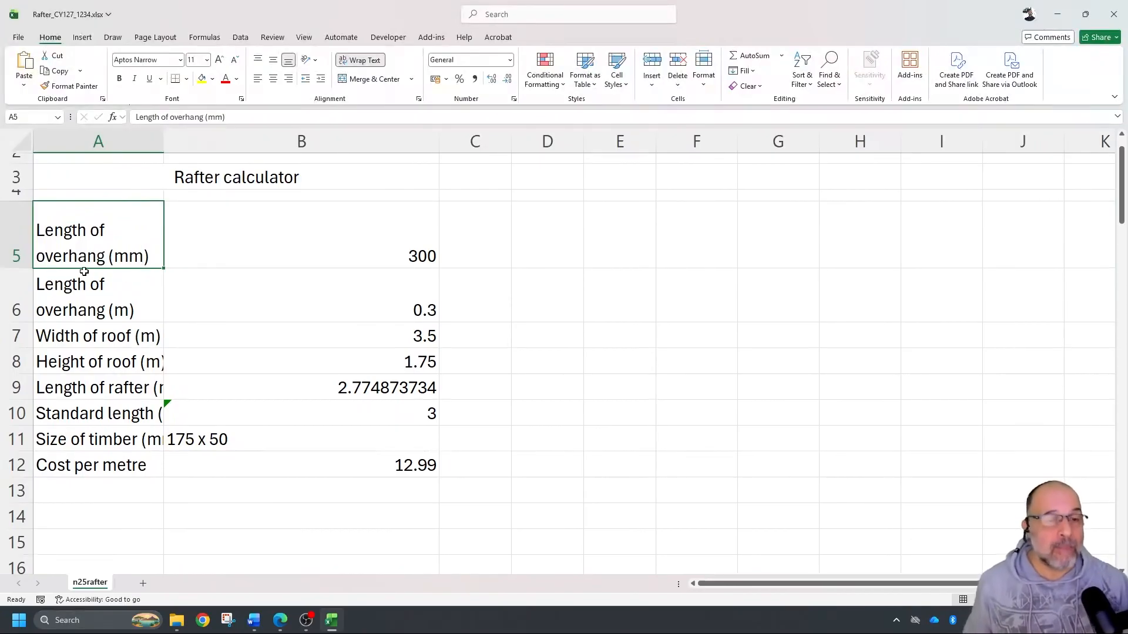
# Step: Widen column A so that every rafter calculator label fits on a single line
pyautogui.moveTo(81, 333); pyautogui.dragTo(70, 413)
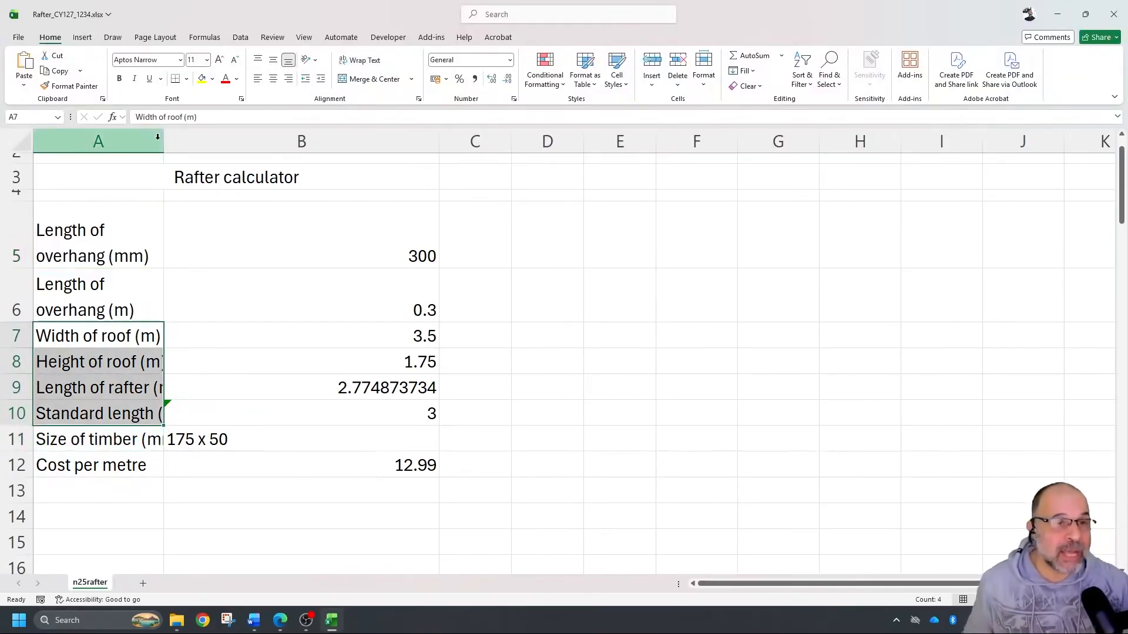
pyautogui.moveTo(164, 141); pyautogui.dragTo(254, 150)
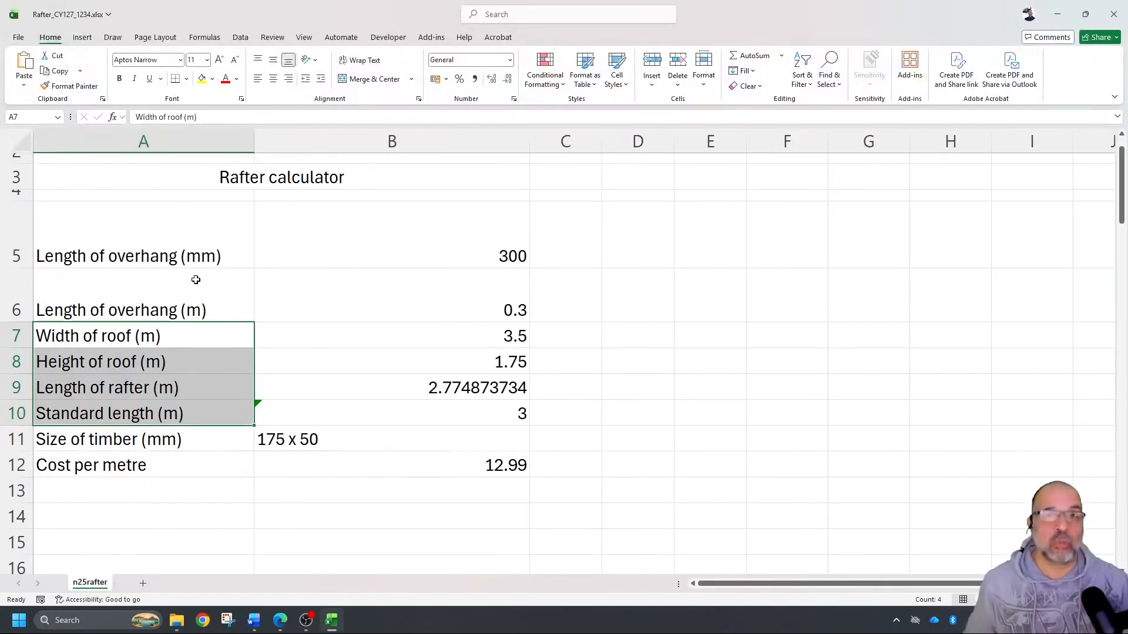
pyautogui.click(210, 337)
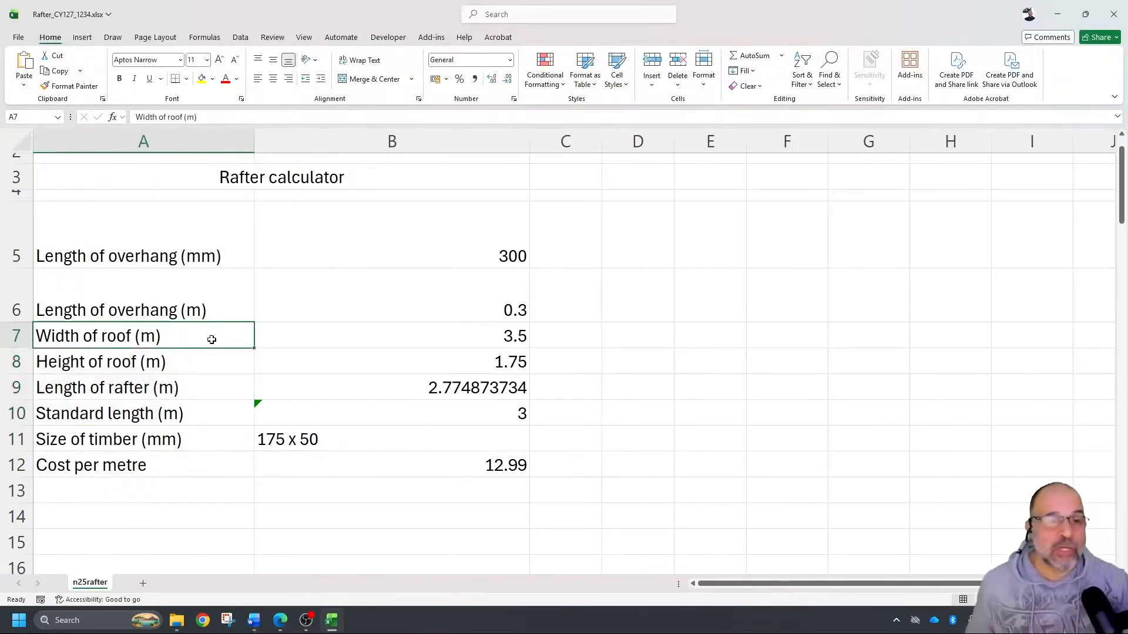
pyautogui.click(208, 309)
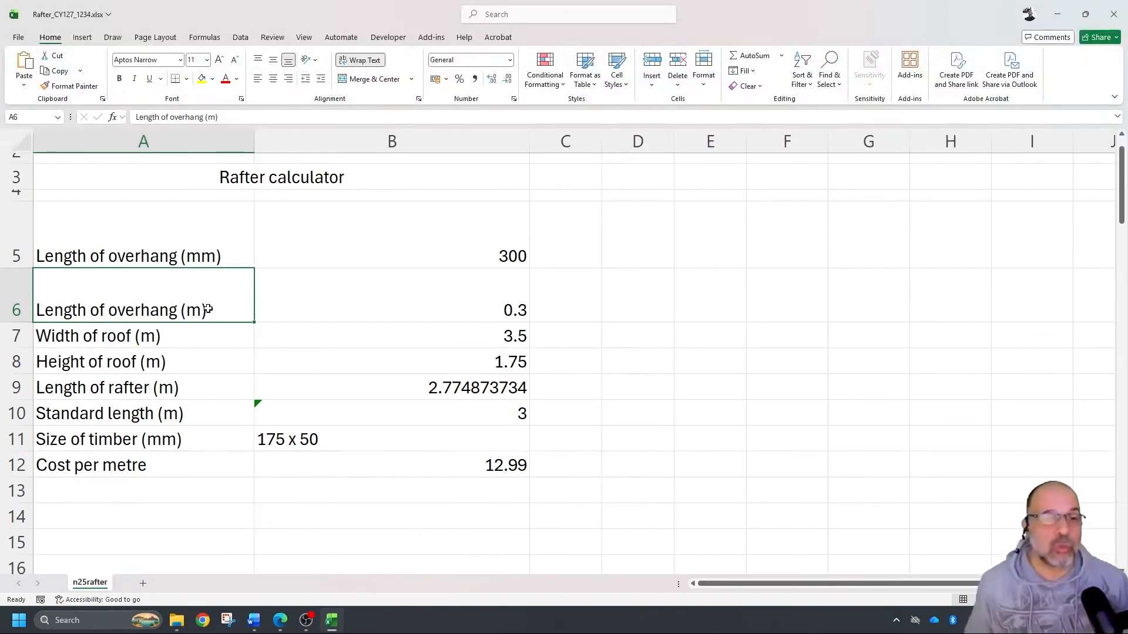
# Step: Turn off text wrapping for the two overhang length labels in A5:A6 through the cell alignment settings
pyautogui.moveTo(124, 226); pyautogui.dragTo(144, 303)
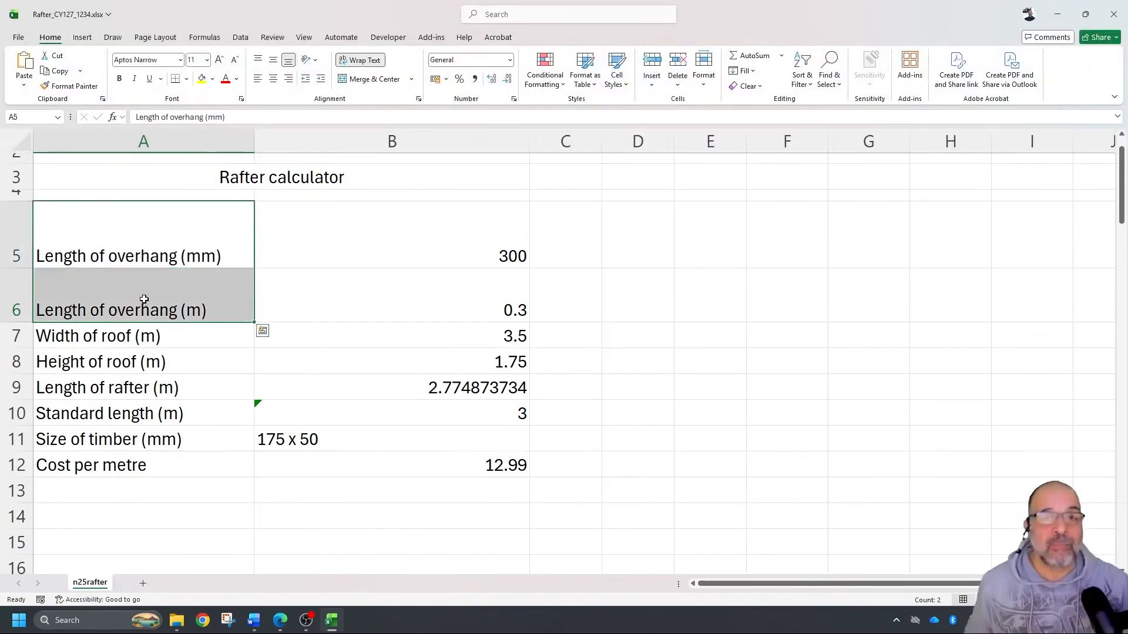
pyautogui.click(418, 99)
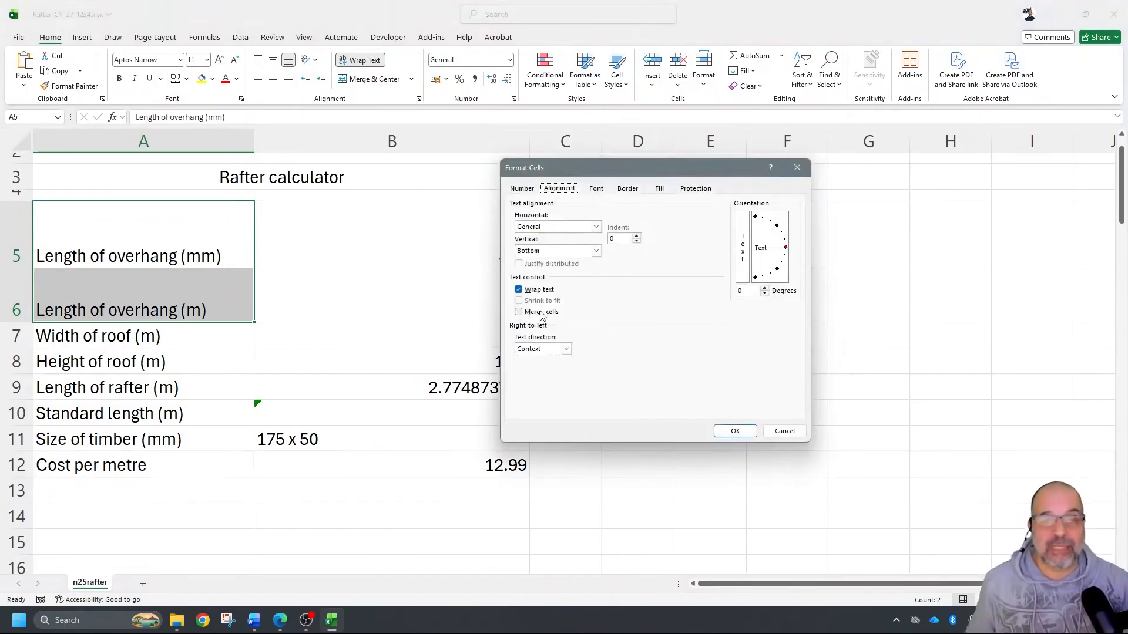
pyautogui.click(519, 290)
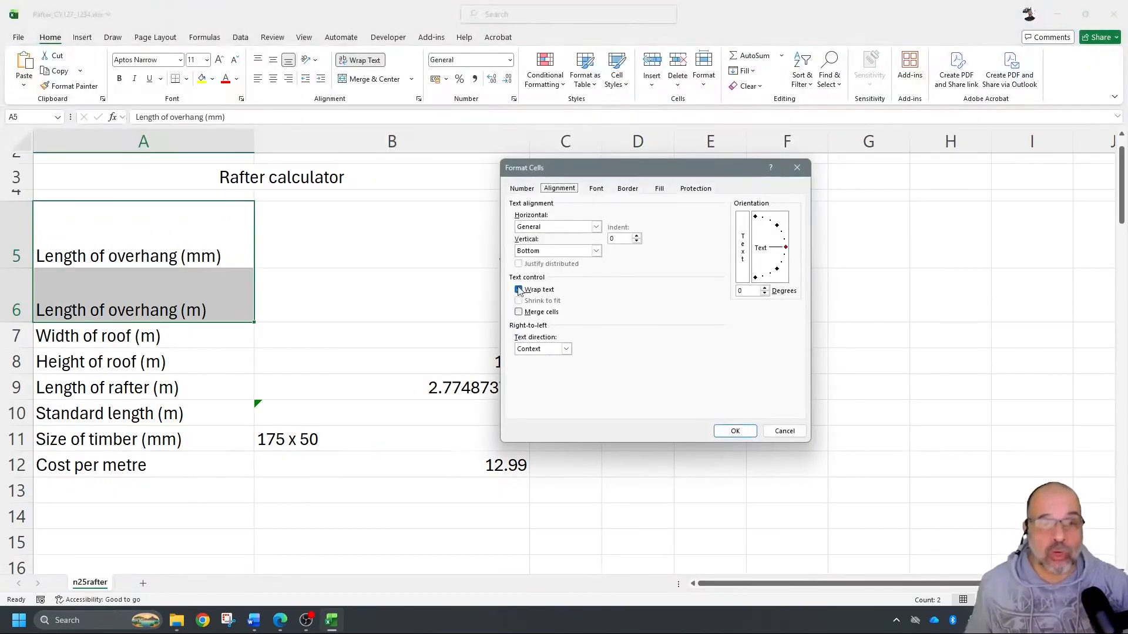
pyautogui.click(734, 431)
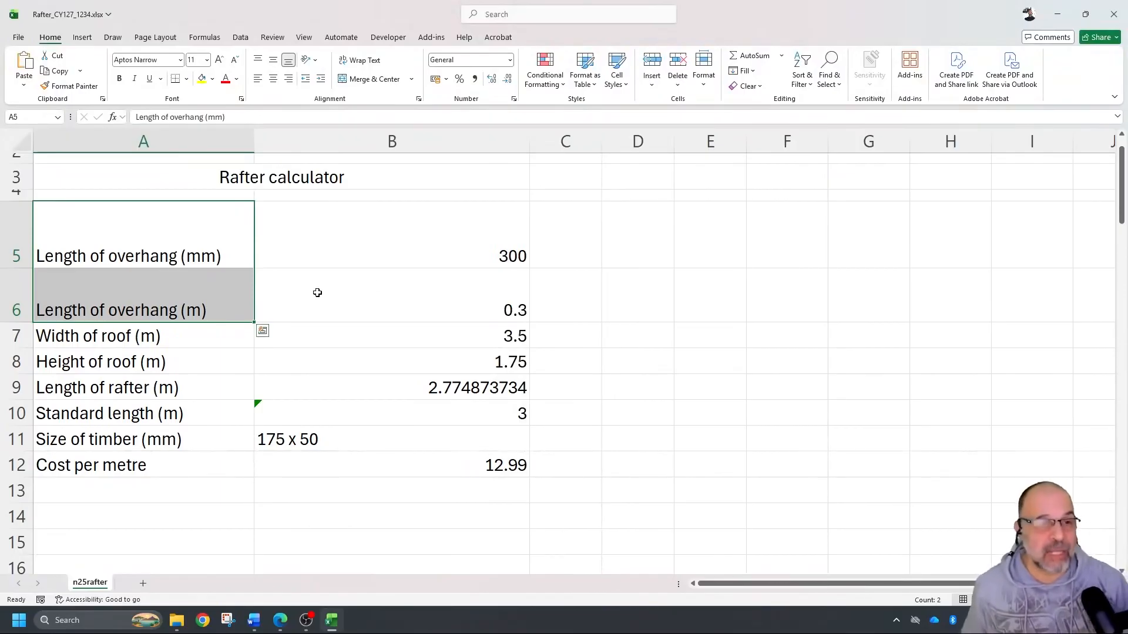
# Step: Reduce the heights of rows 5 and 6 to fit a single line of text each
pyautogui.click(347, 289)
pyautogui.moveTo(13, 246)
pyautogui.mouseDown()
pyautogui.moveTo(22, 276)
pyautogui.moveTo(29, 243)
pyautogui.moveTo(18, 230)
pyautogui.mouseUp()
pyautogui.click(110, 341)
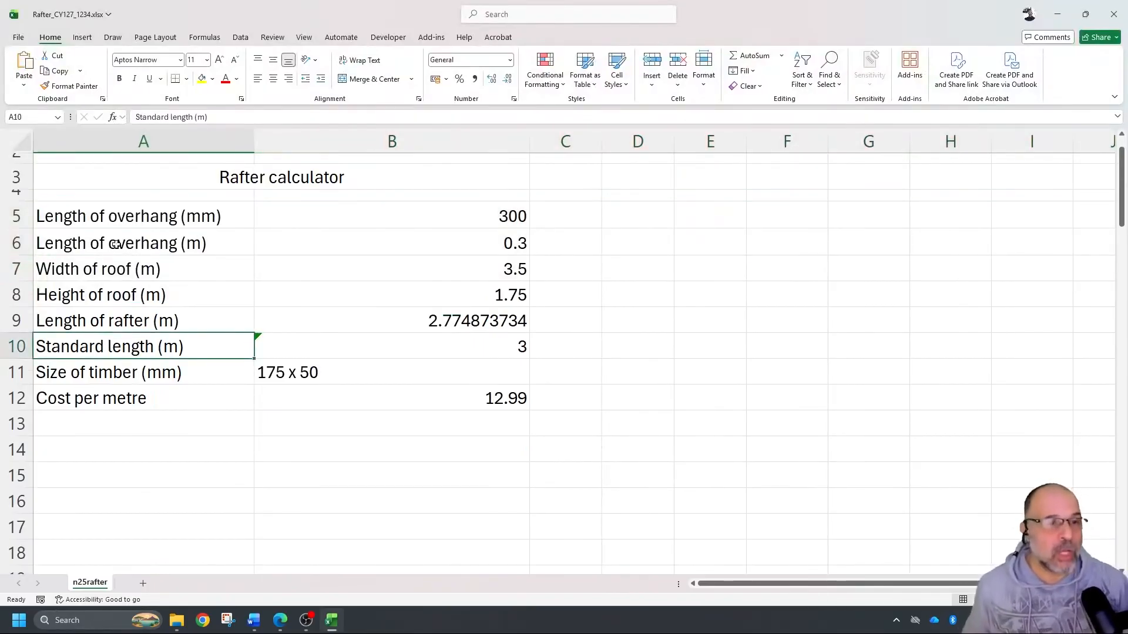
# Step: Replace the space before "overhang (mm)" in cell A5 with a manual line break inside the cell
pyautogui.doubleClick(101, 216)
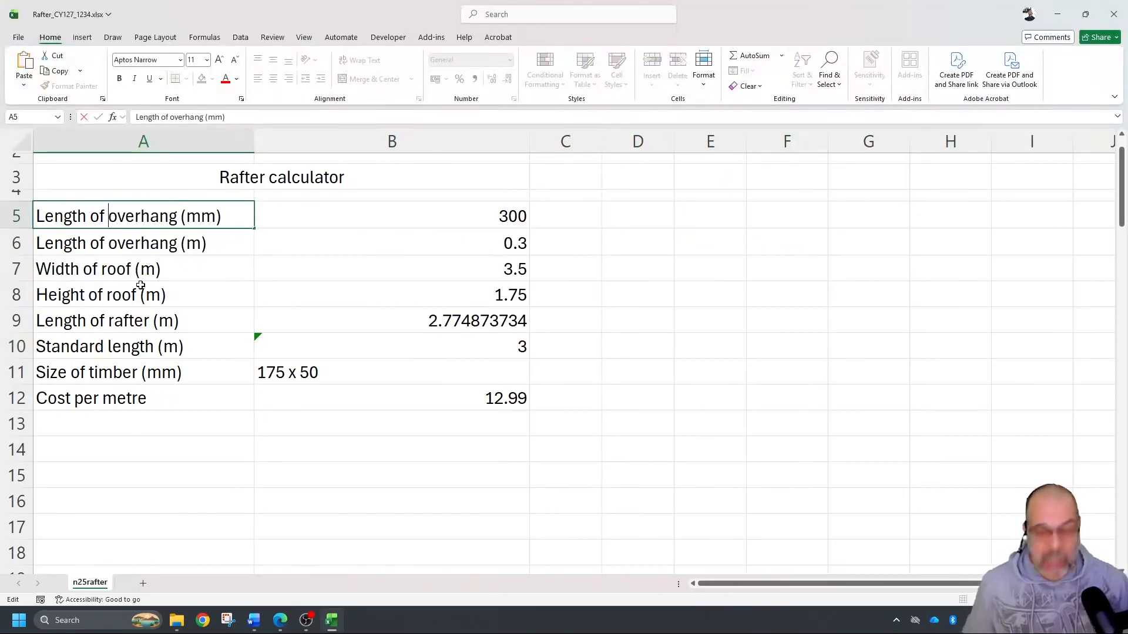
pyautogui.press('BackSpace')
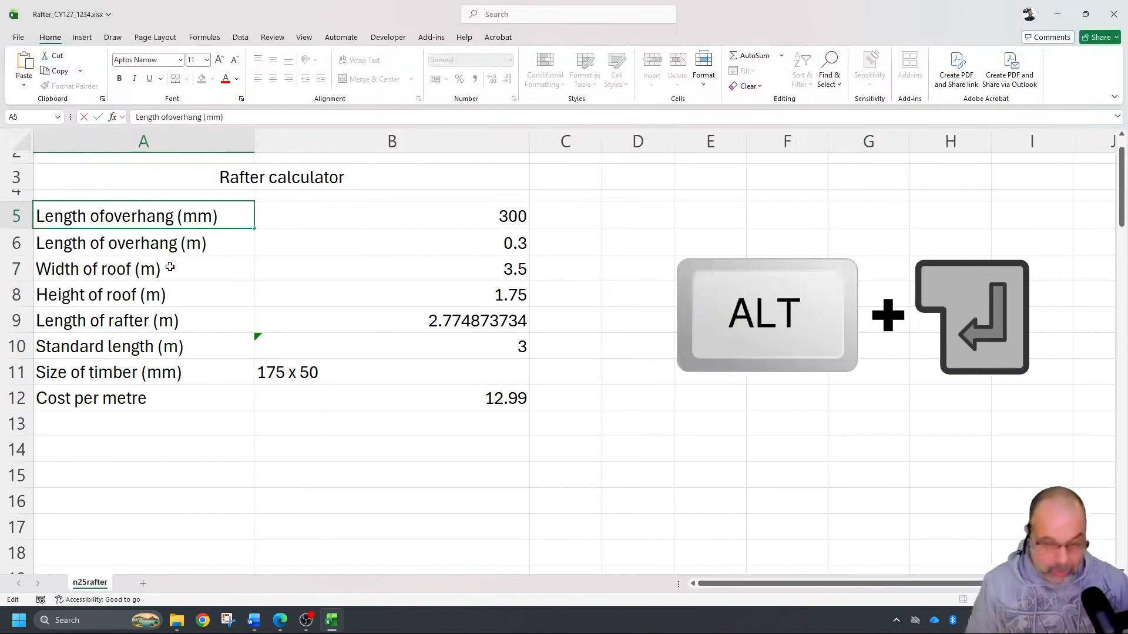
pyautogui.hotkey('alt', 'Return')
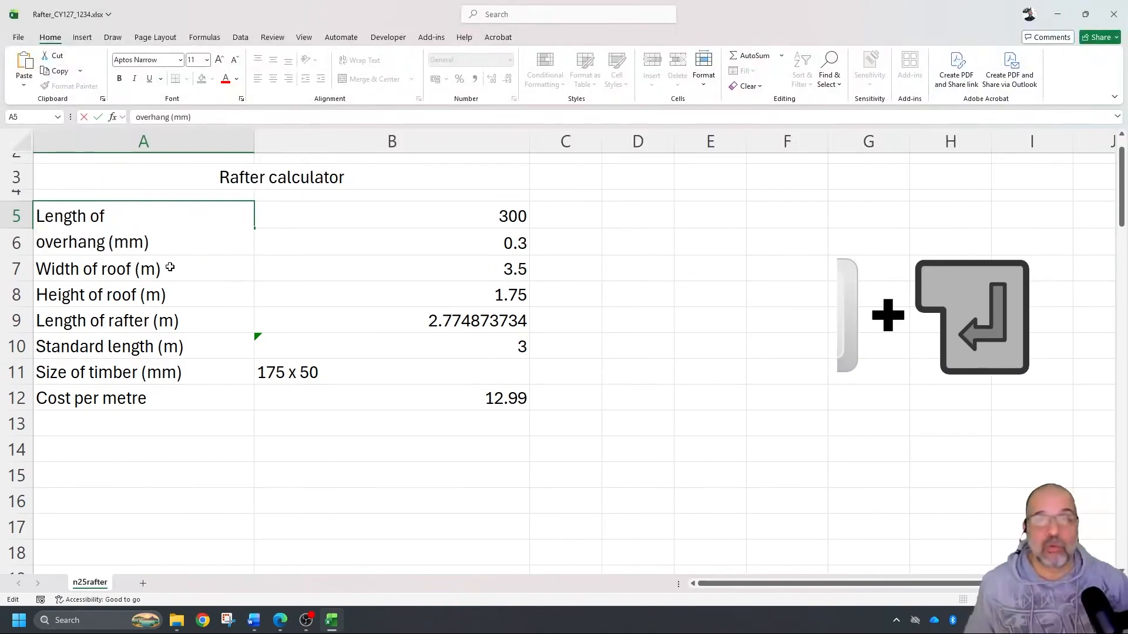
pyautogui.click(168, 317)
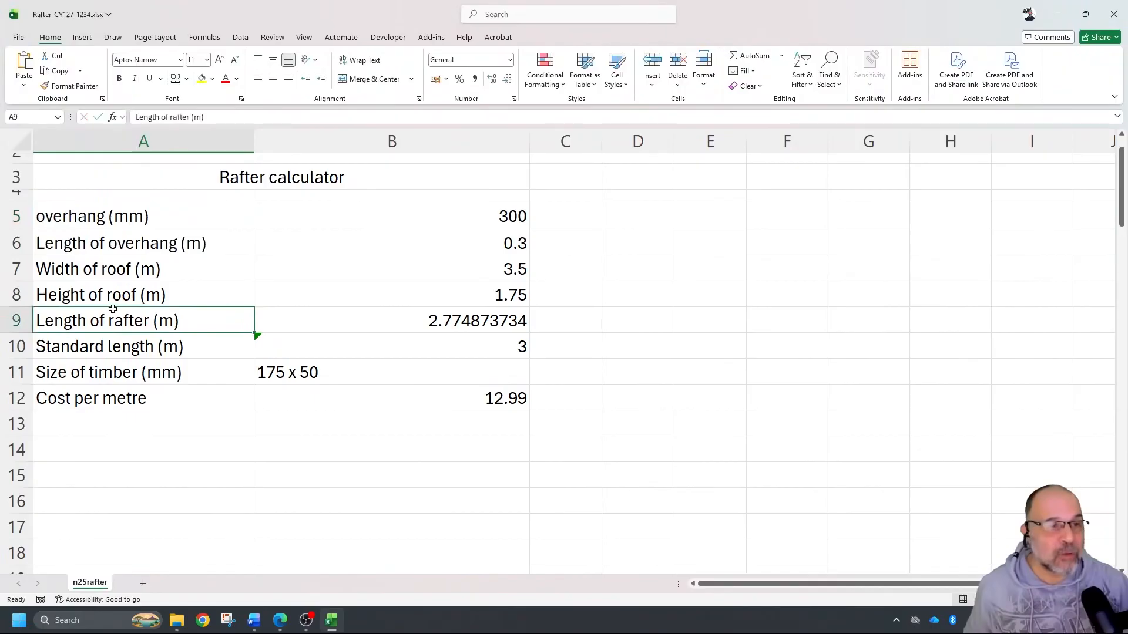
# Step: Increase the height of row 5 to show both lines and autofit the width of column A
pyautogui.moveTo(7, 229); pyautogui.dragTo(7, 266)
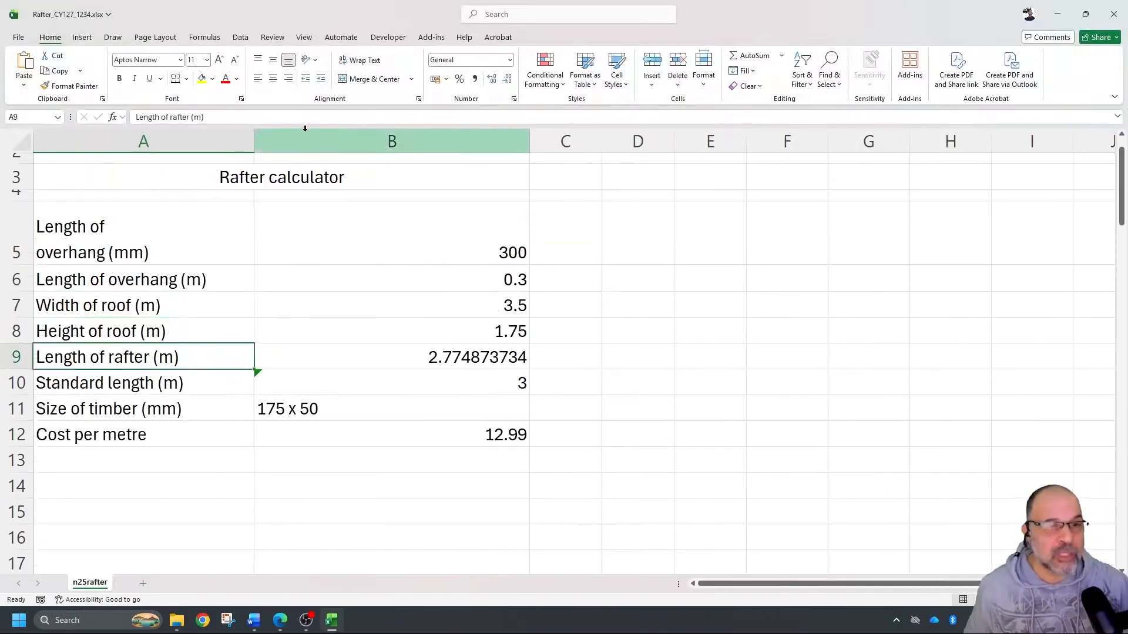
pyautogui.moveTo(254, 142); pyautogui.dragTo(169, 144)
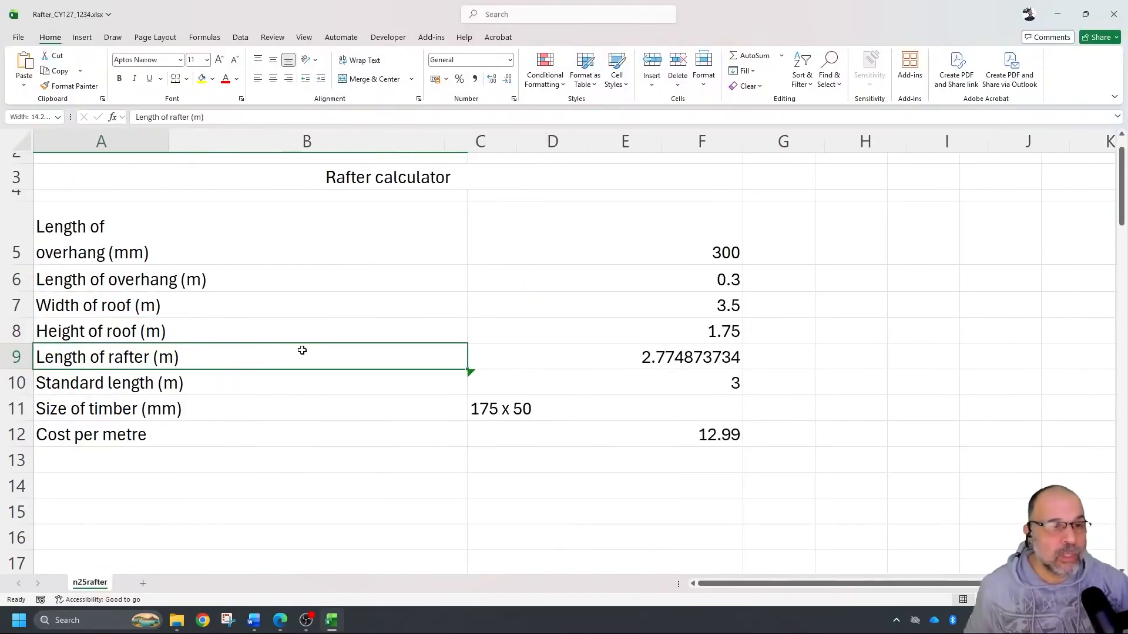
pyautogui.doubleClick(168, 141)
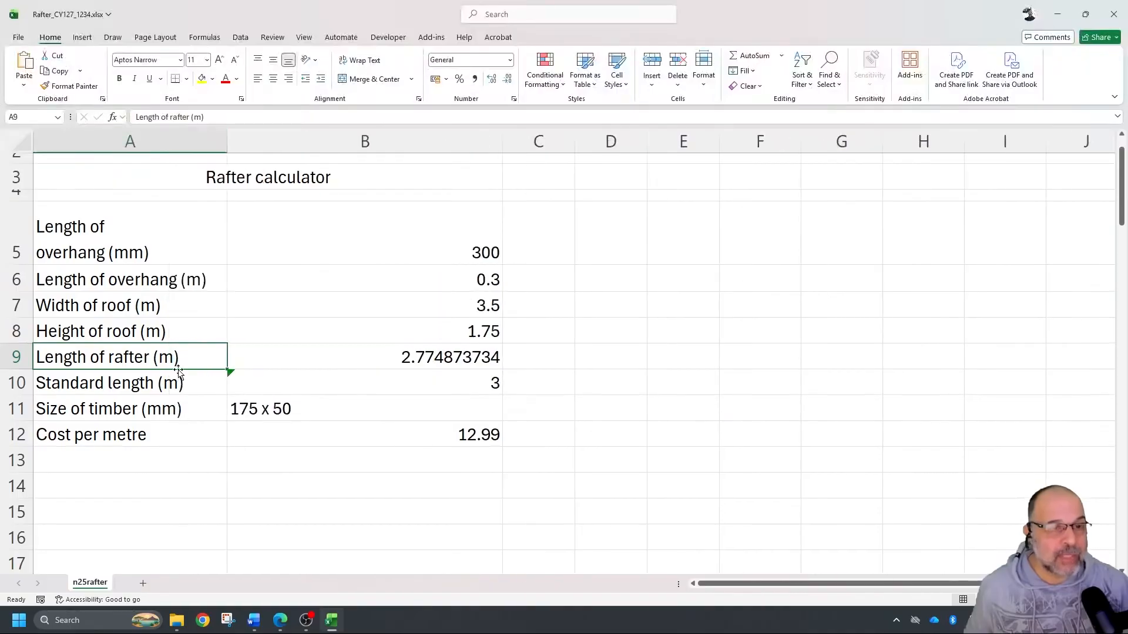
# Step: Insert a manual line break before "overhang (m)" in cell A6 and increase row 6's height to show both lines
pyautogui.doubleClick(112, 279)
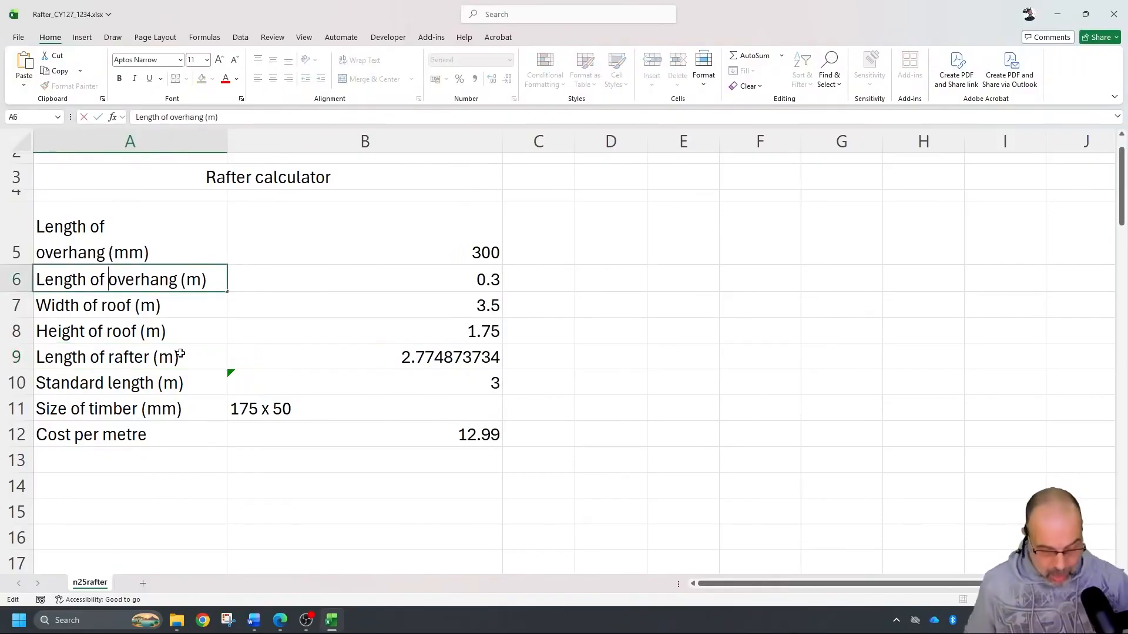
pyautogui.hotkey('alt', 'Return')
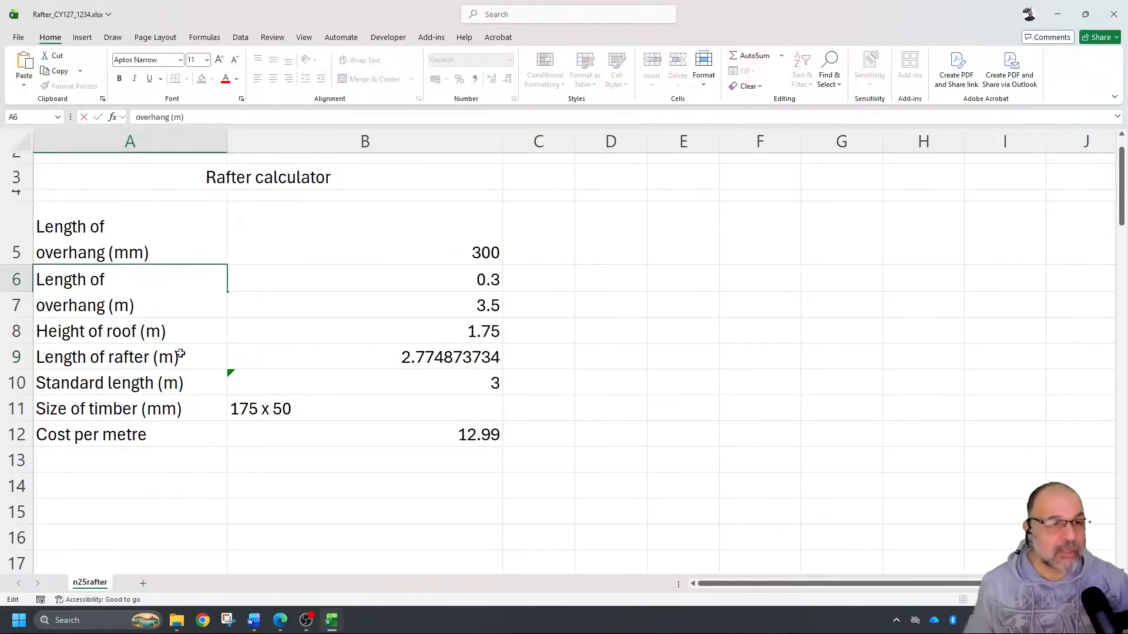
pyautogui.click(307, 511)
pyautogui.moveTo(23, 292); pyautogui.dragTo(23, 319)
pyautogui.click(147, 508)
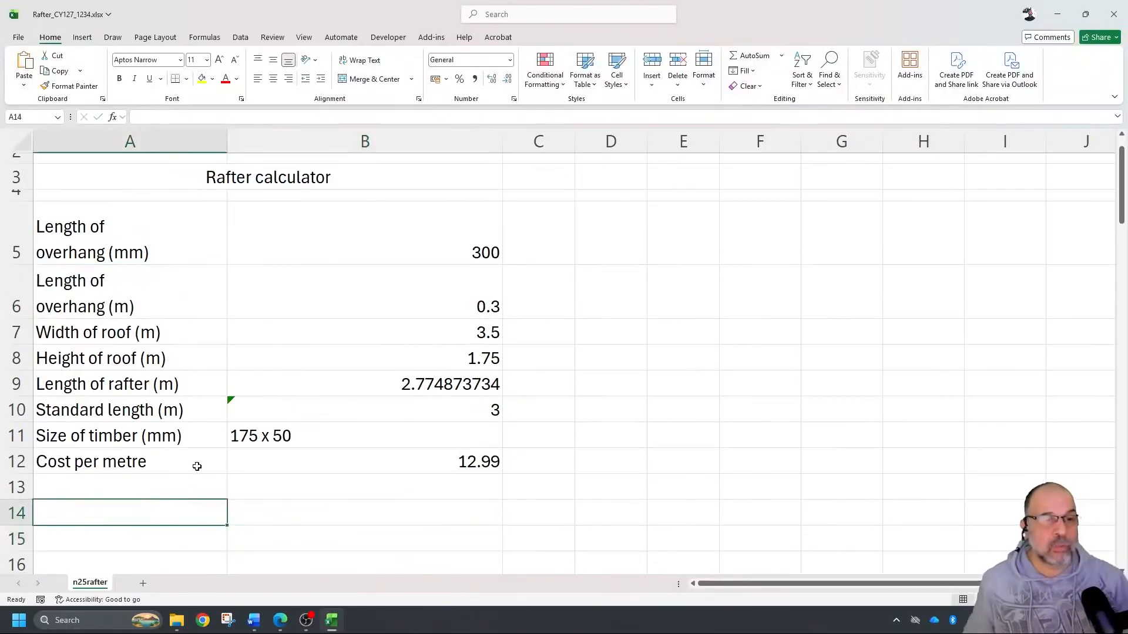
pyautogui.click(198, 309)
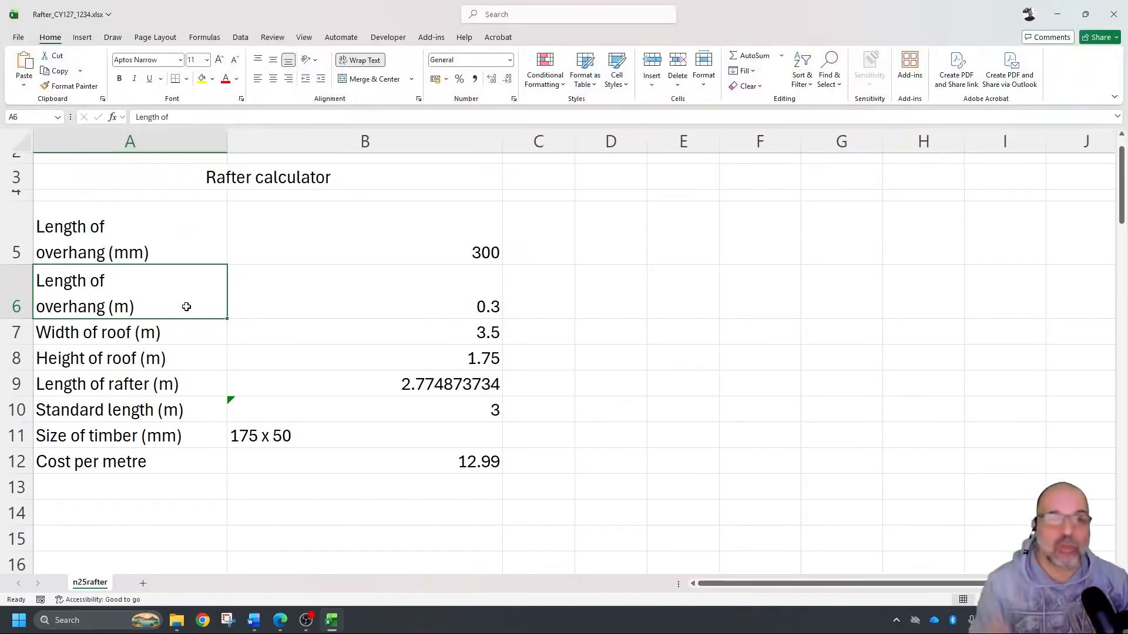
pyautogui.click(134, 361)
pyautogui.moveTo(172, 333); pyautogui.dragTo(179, 454)
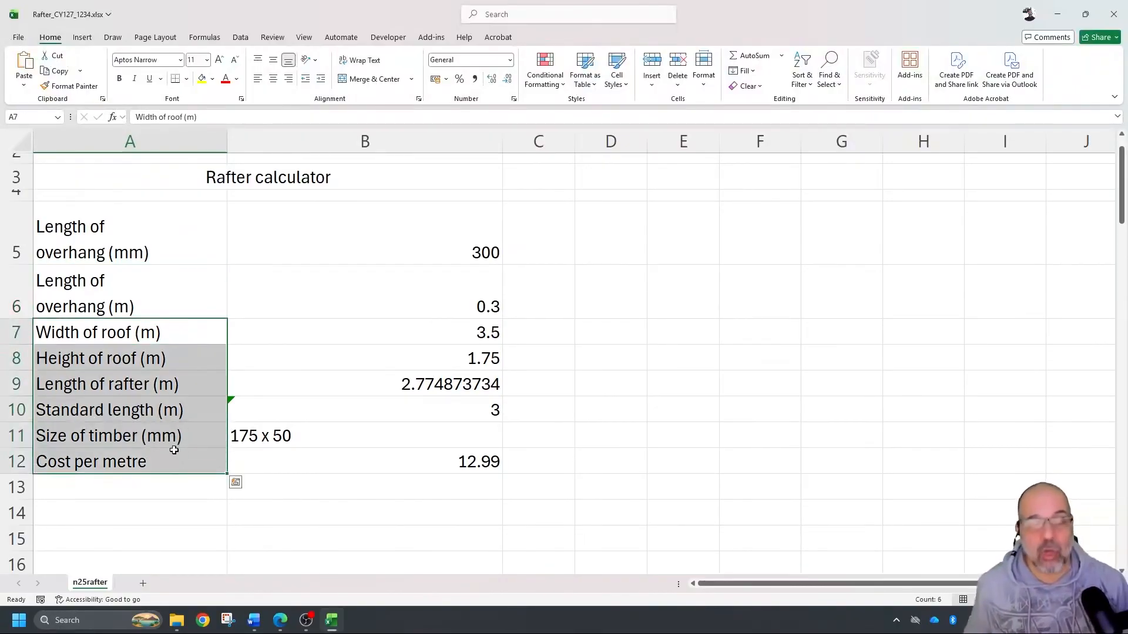
pyautogui.click(174, 290)
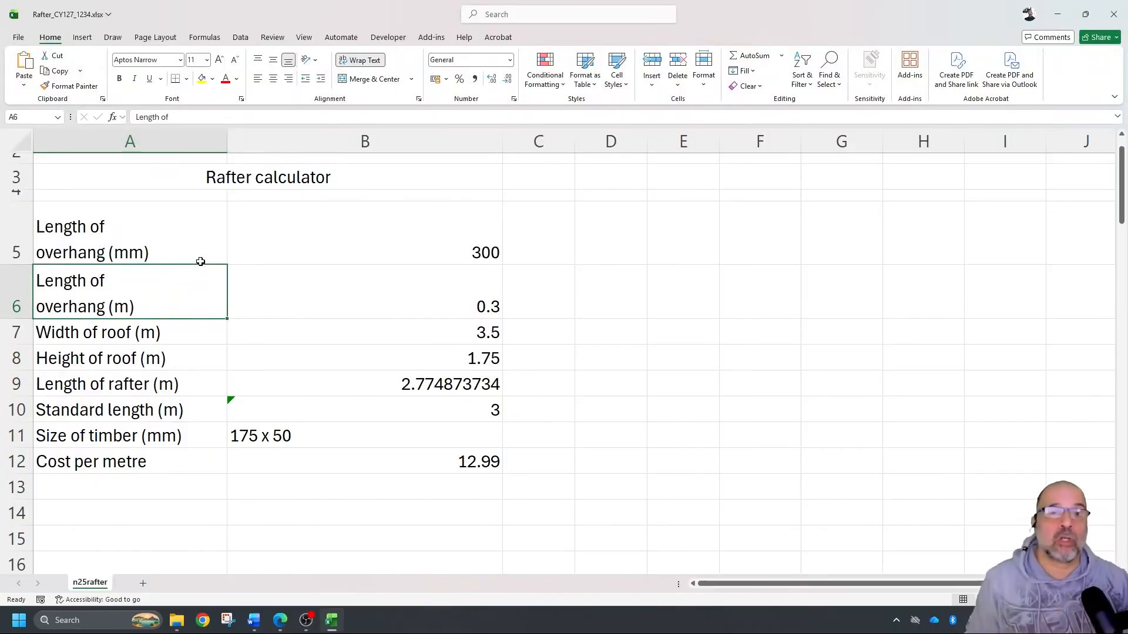
pyautogui.click(187, 236)
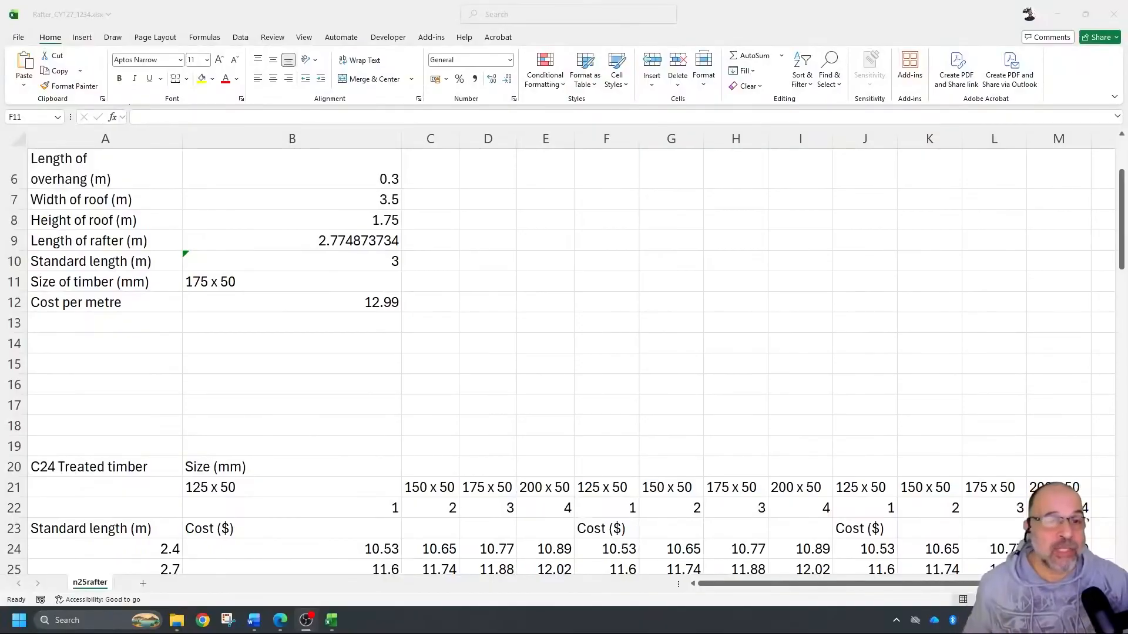
# Step: Inspect the rafter length formula in cell B9 without changing it
pyautogui.doubleClick(364, 241)
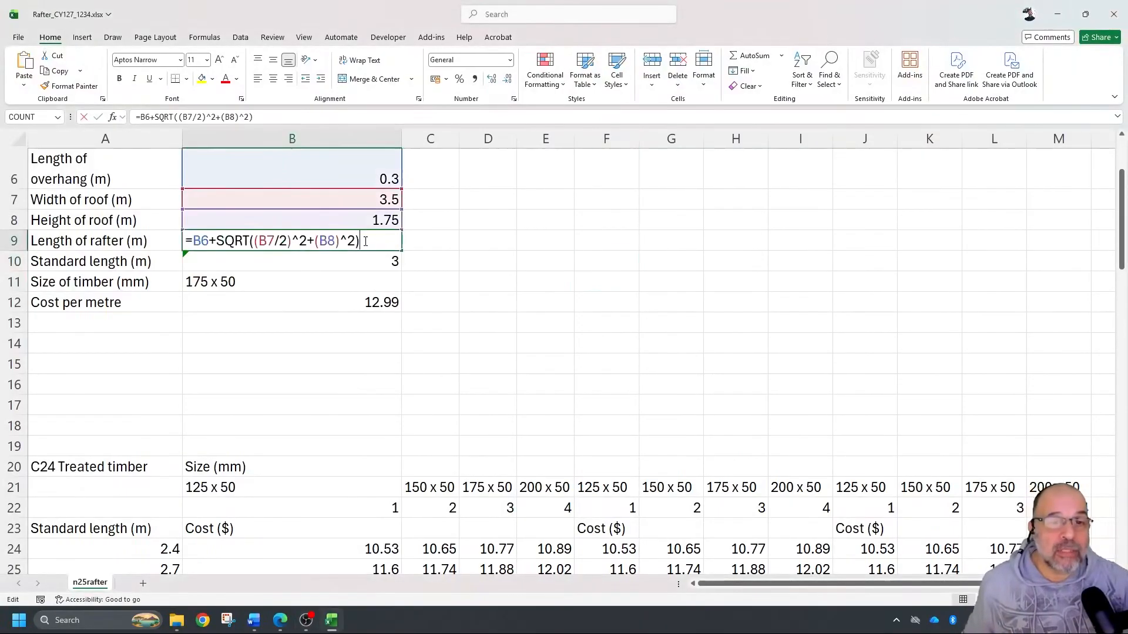
pyautogui.press('Escape')
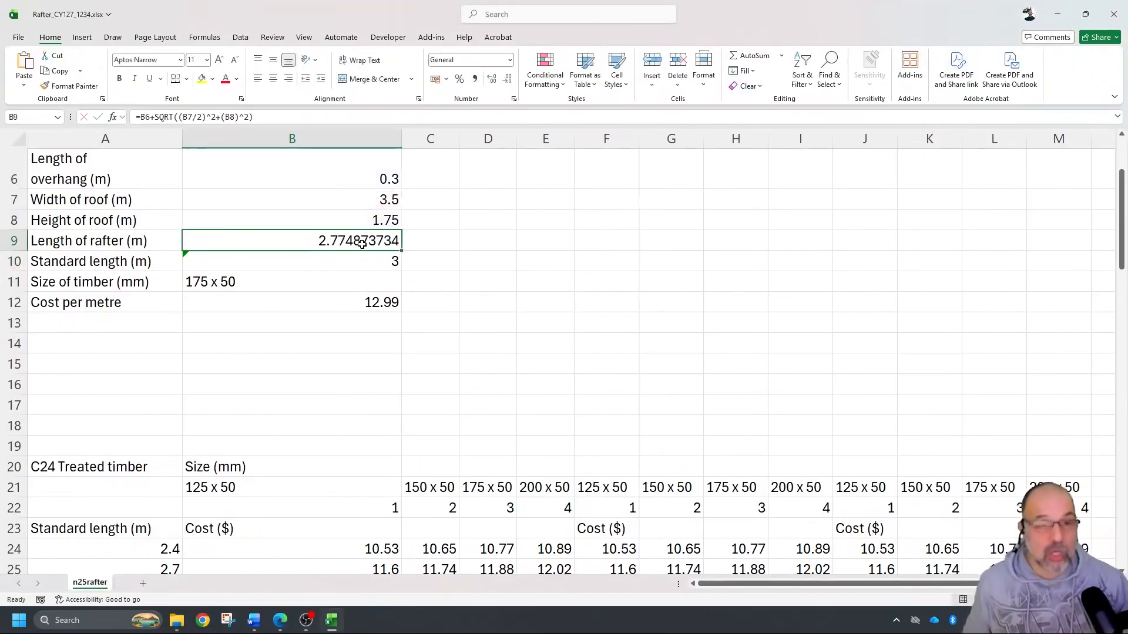
pyautogui.click(481, 248)
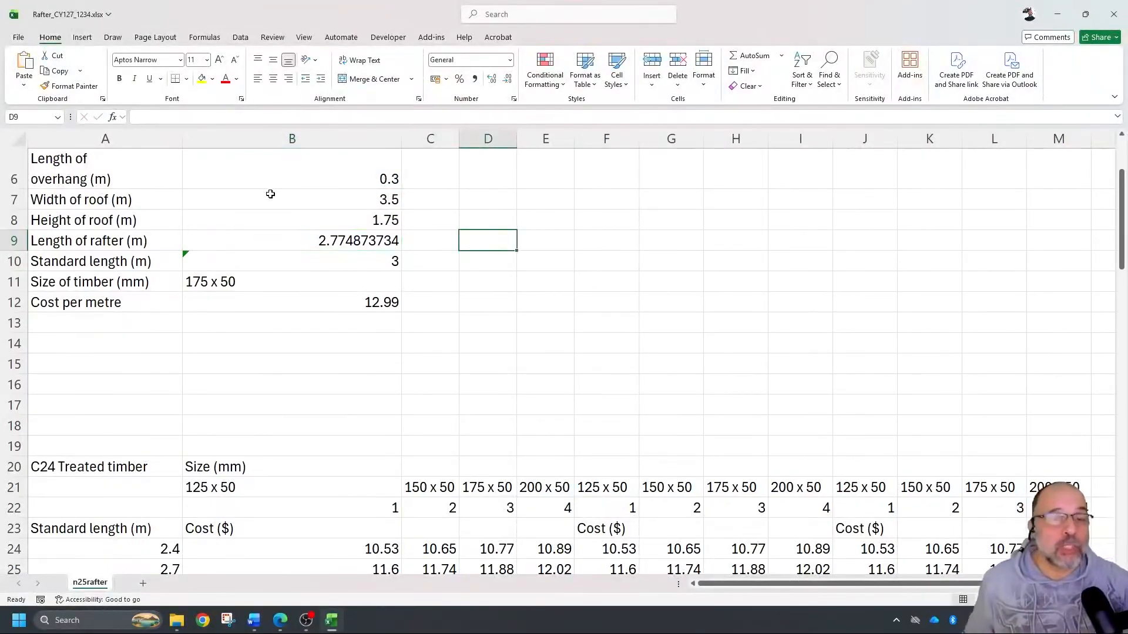
# Step: Display the worksheet's formulas instead of values and select the calculator range A6:B12 to review them
pyautogui.click(205, 37)
pyautogui.click(591, 56)
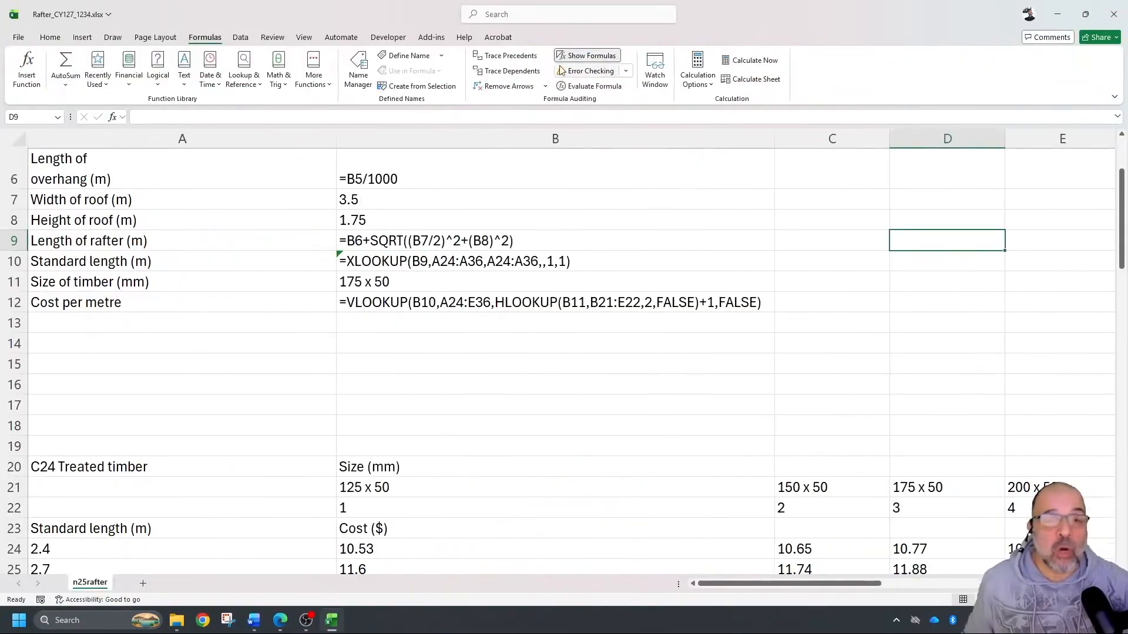
pyautogui.click(615, 351)
pyautogui.moveTo(120, 170); pyautogui.dragTo(516, 298)
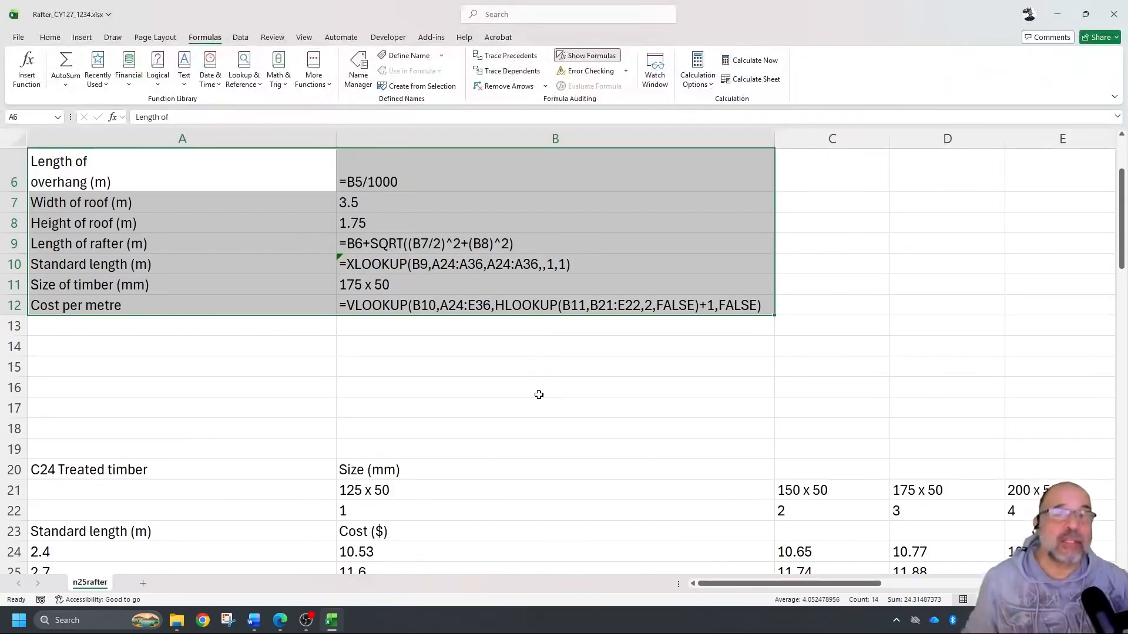
# Step: Switch the worksheet from formulas back to calculated values and return to its title
pyautogui.click(611, 61)
pyautogui.click(576, 283)
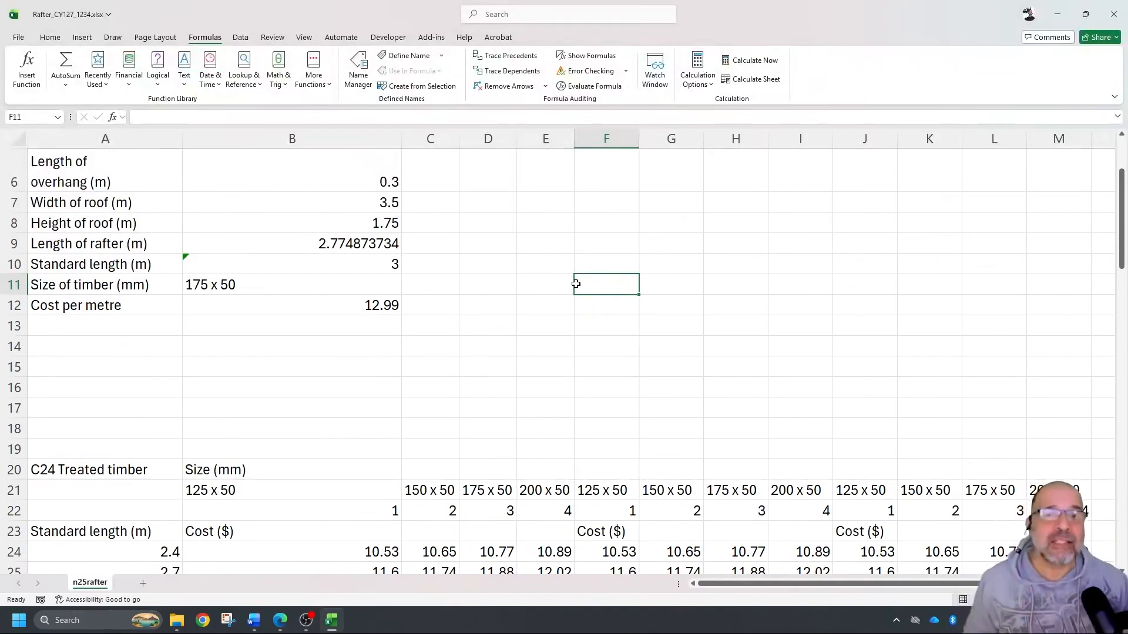
pyautogui.scroll(2, 133, 240)
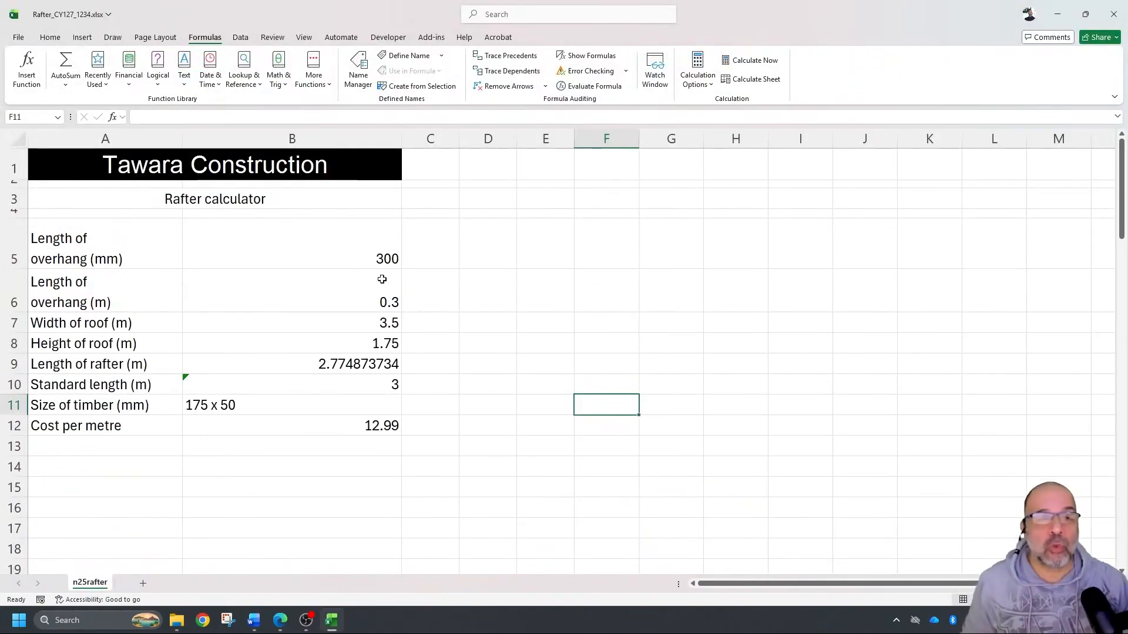
# Step: Select the whole rafter calculator in A1:B12 and review cells B6, B8 and B10 individually
pyautogui.moveTo(70, 161); pyautogui.dragTo(333, 433)
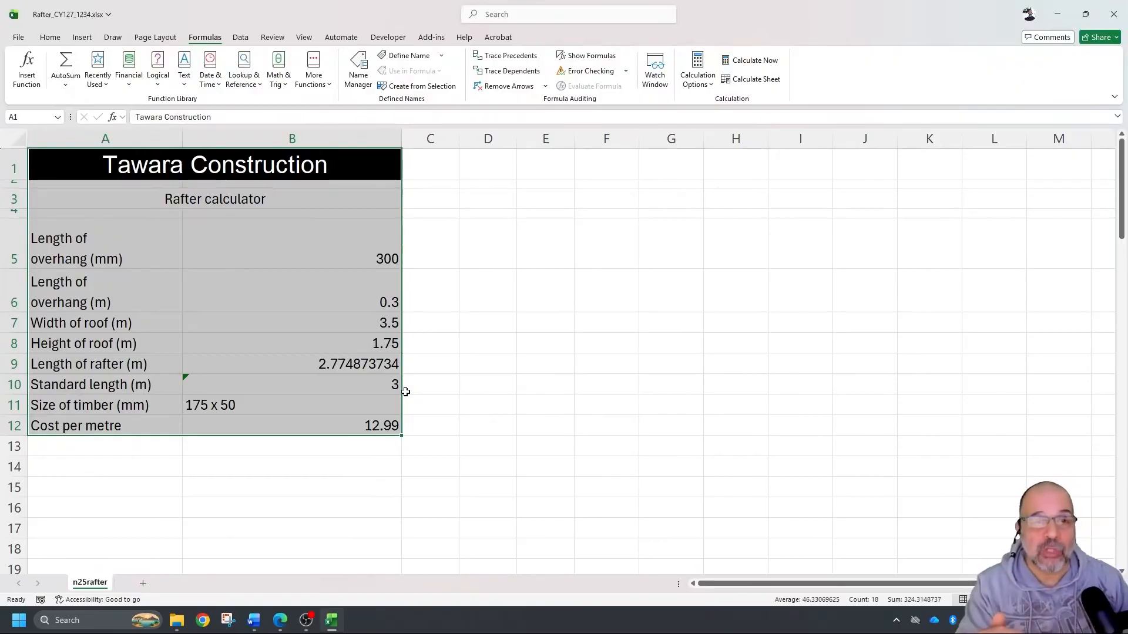
pyautogui.click(508, 288)
pyautogui.click(347, 297)
pyautogui.click(346, 345)
pyautogui.click(340, 378)
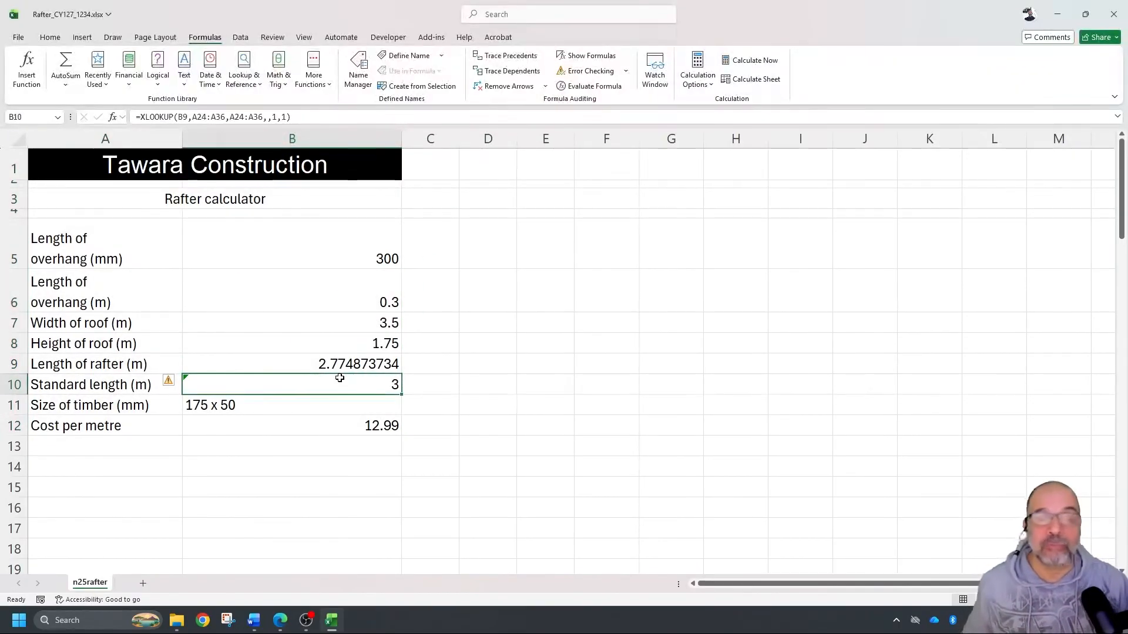